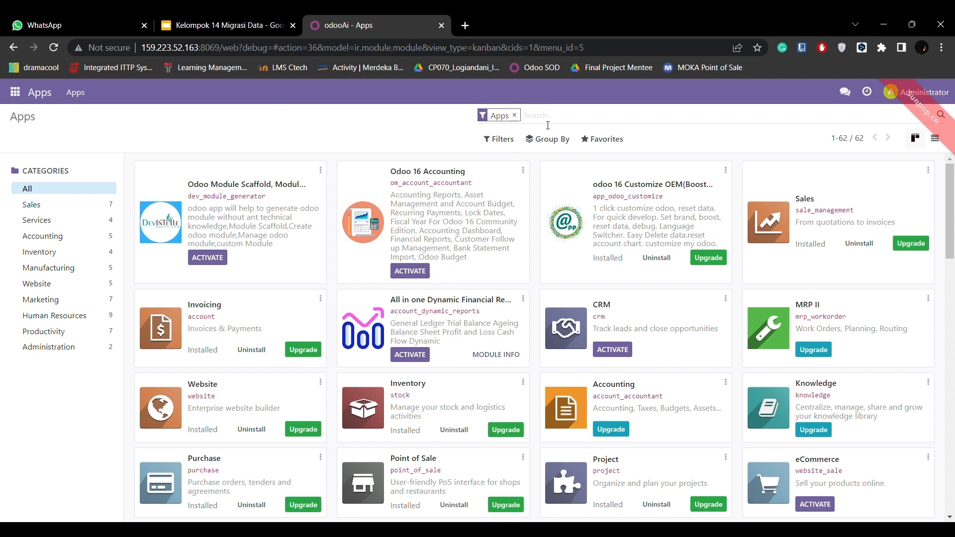
- Search the installed and available apps for the Accounting module
type("Ac")
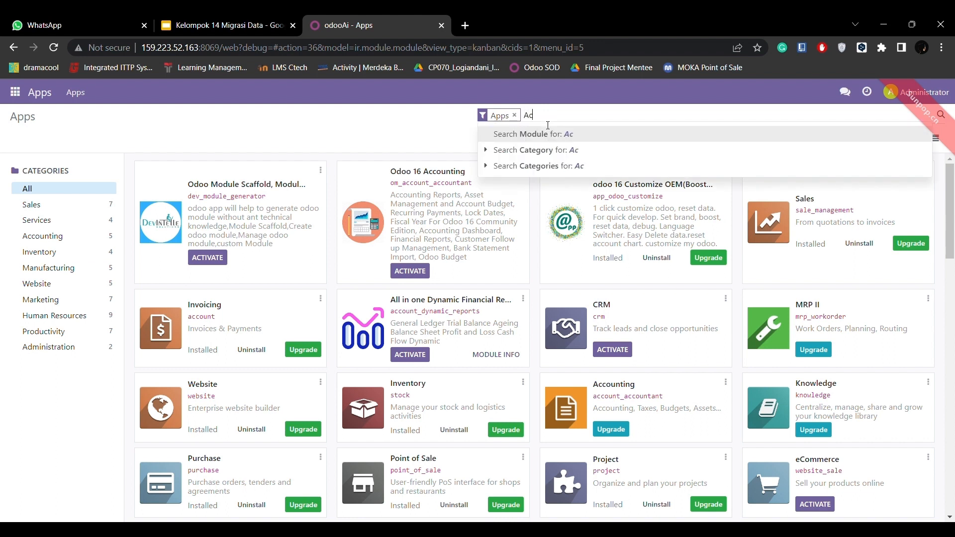
type("counting")
key("Return")
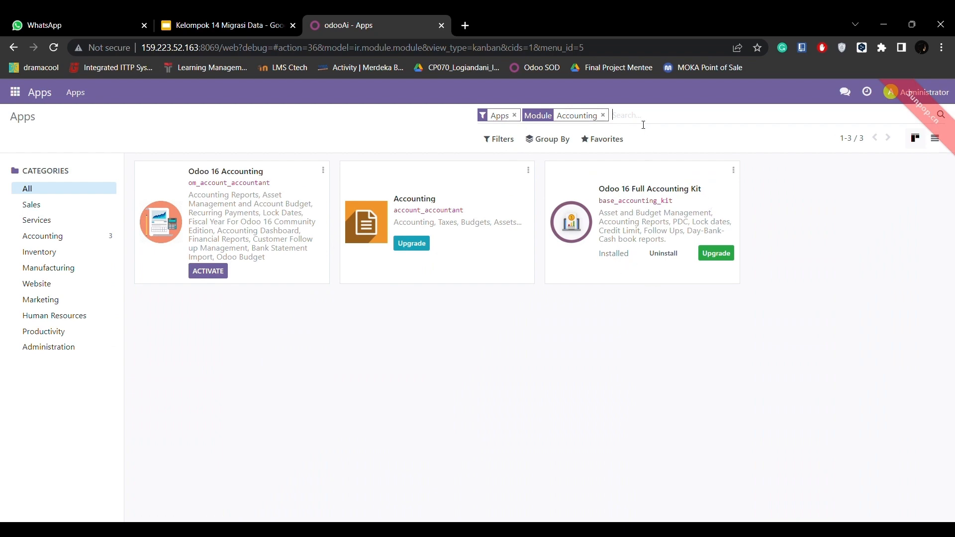
- Replace the module search with a combined filter for Inventory, Sales, Purchase and Point Of Sale
type("Invent")
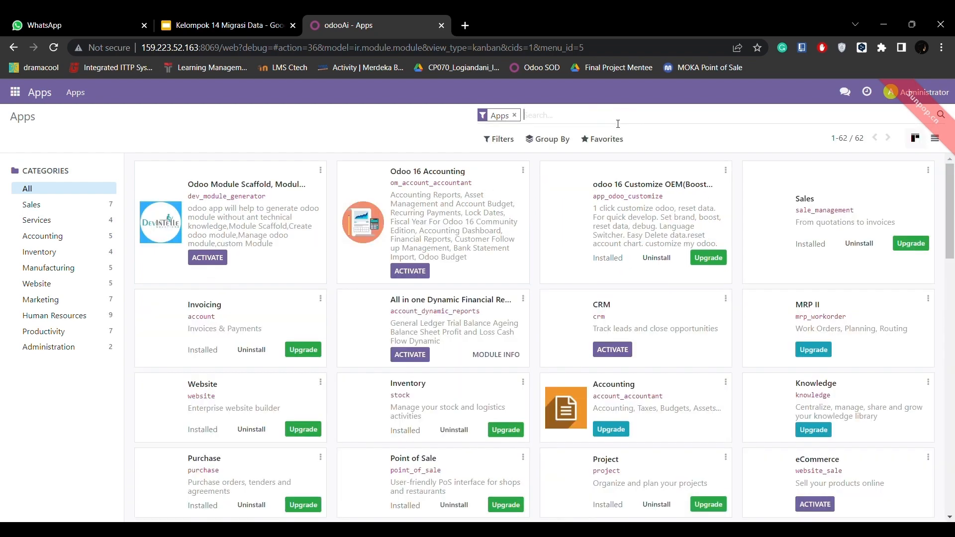
type("Inventory")
key("Return")
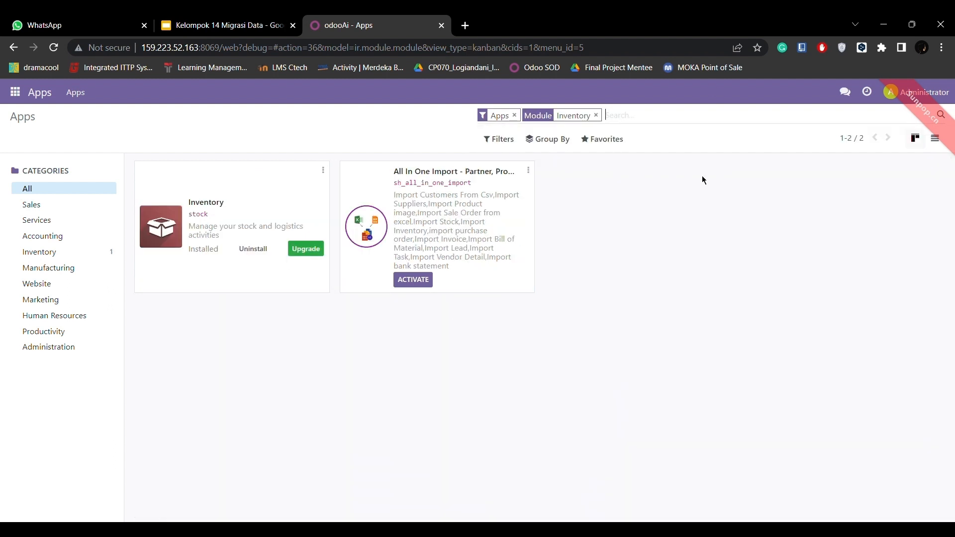
type("Sales")
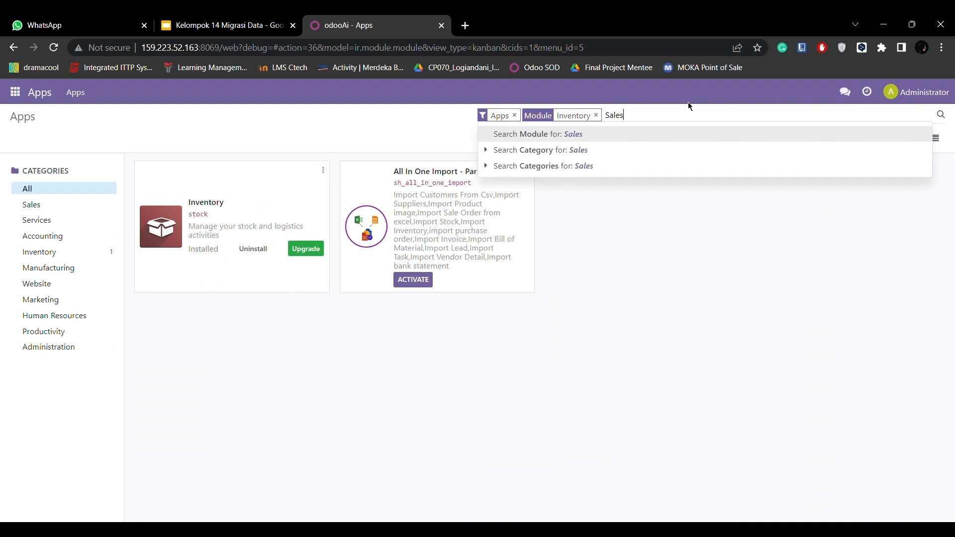
key("Return")
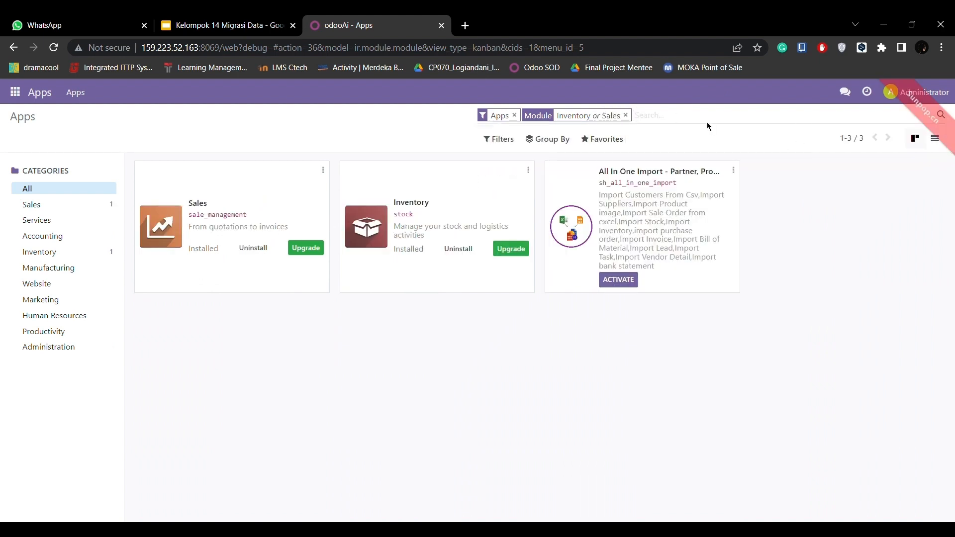
type("Purchase")
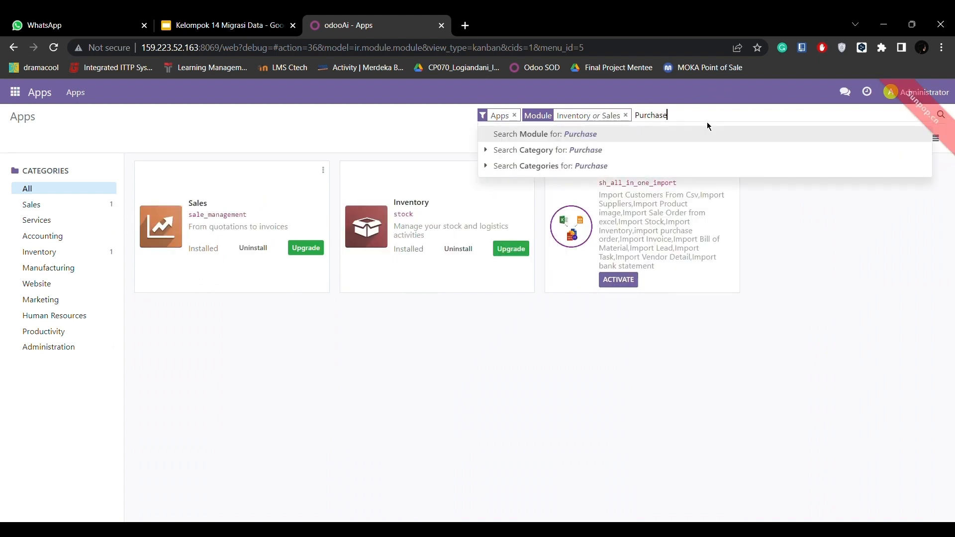
key("Return")
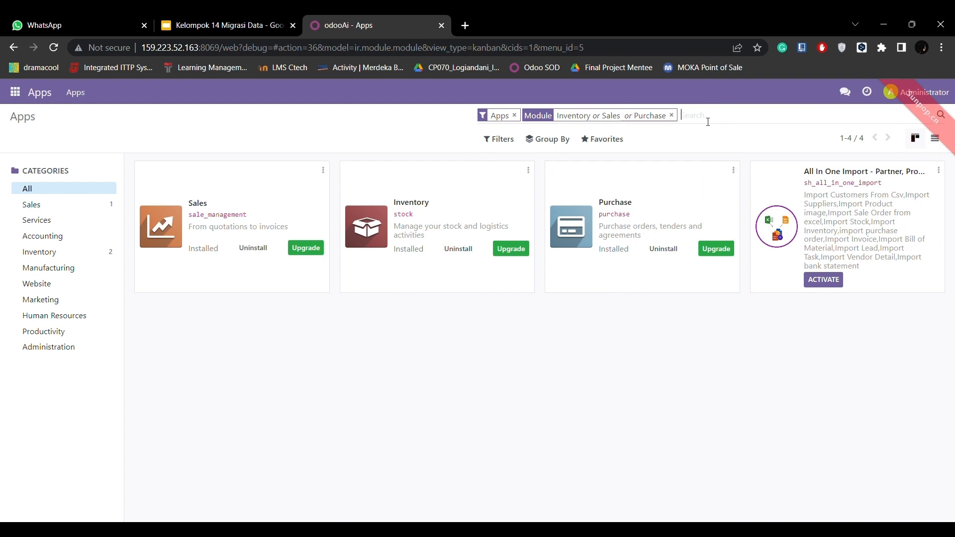
type("Point Of Sale")
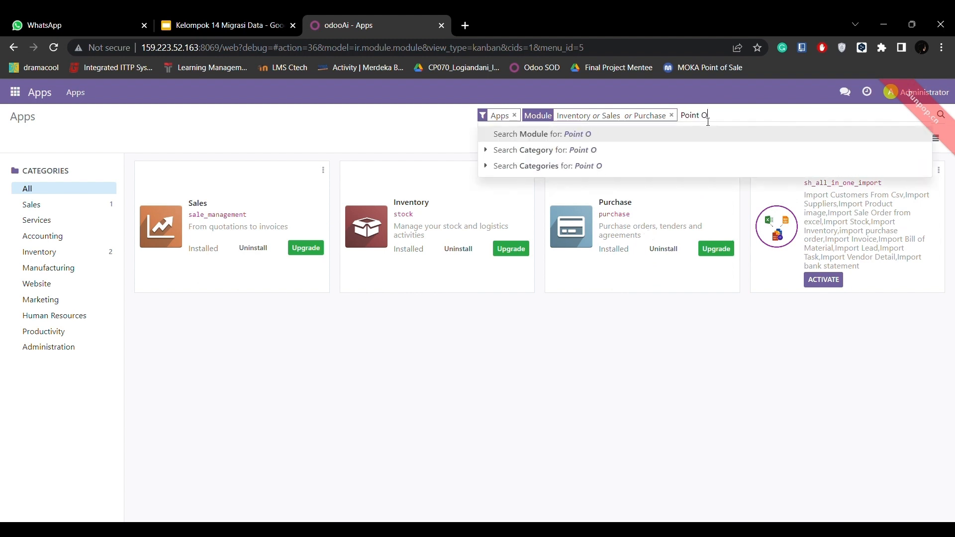
key("Return")
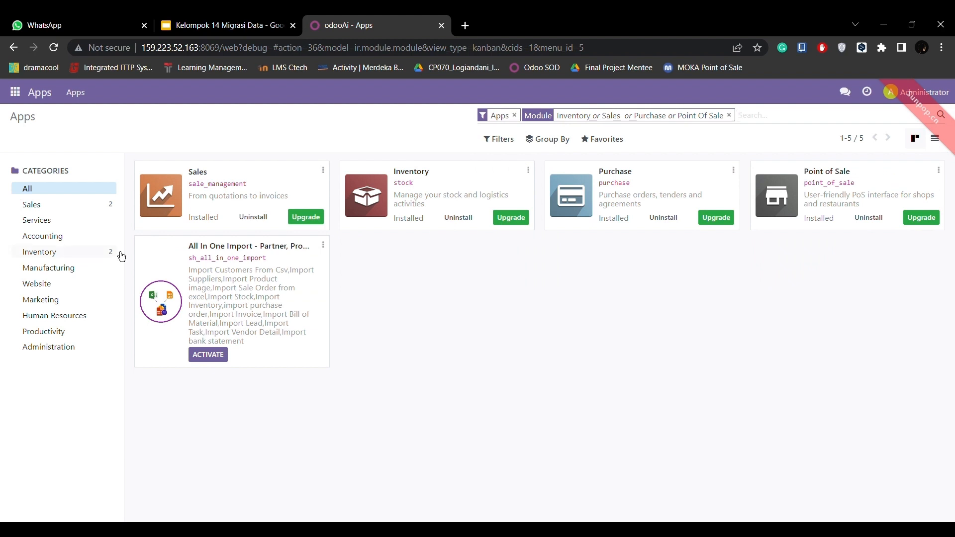
- Activate developer mode from the general settings
left_click(16, 92)
left_click(31, 342)
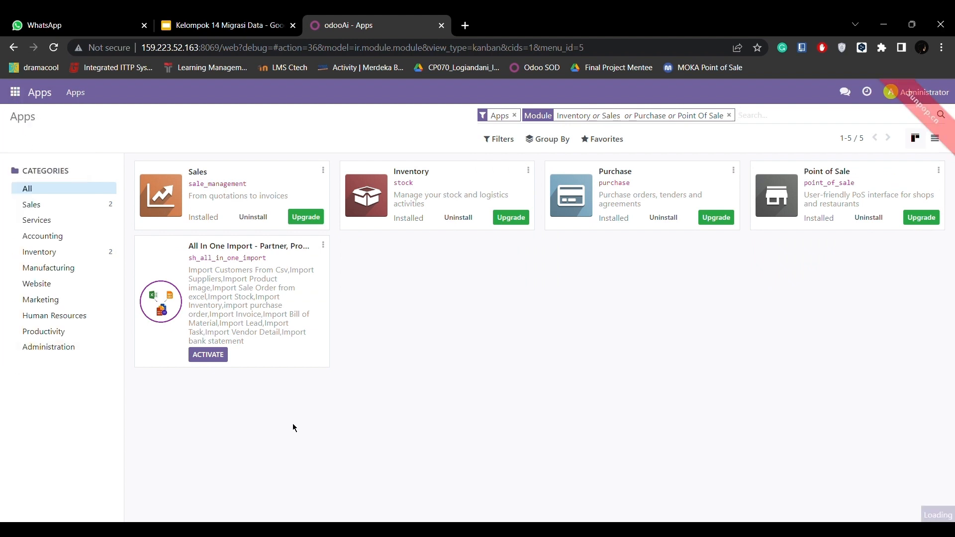
scroll(520, 454, "down", 15)
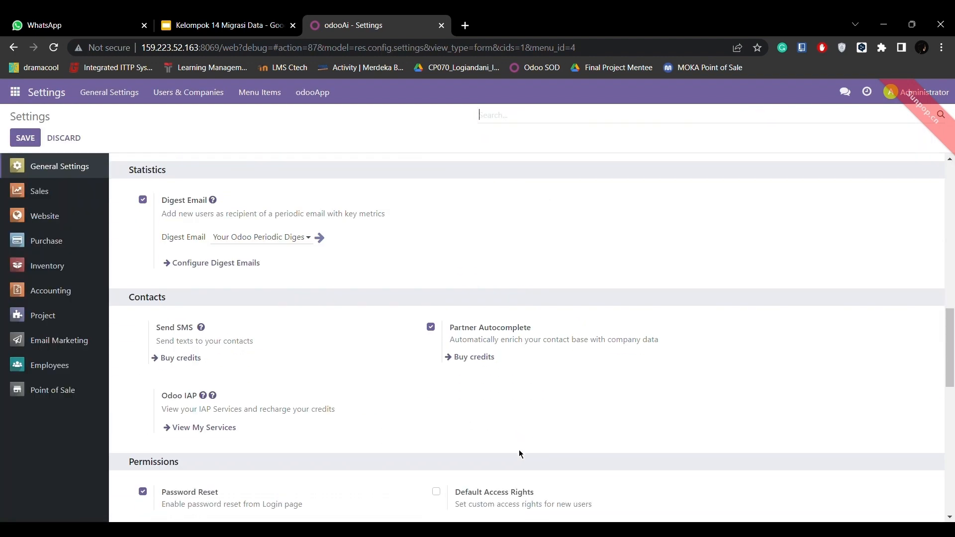
left_click(238, 398)
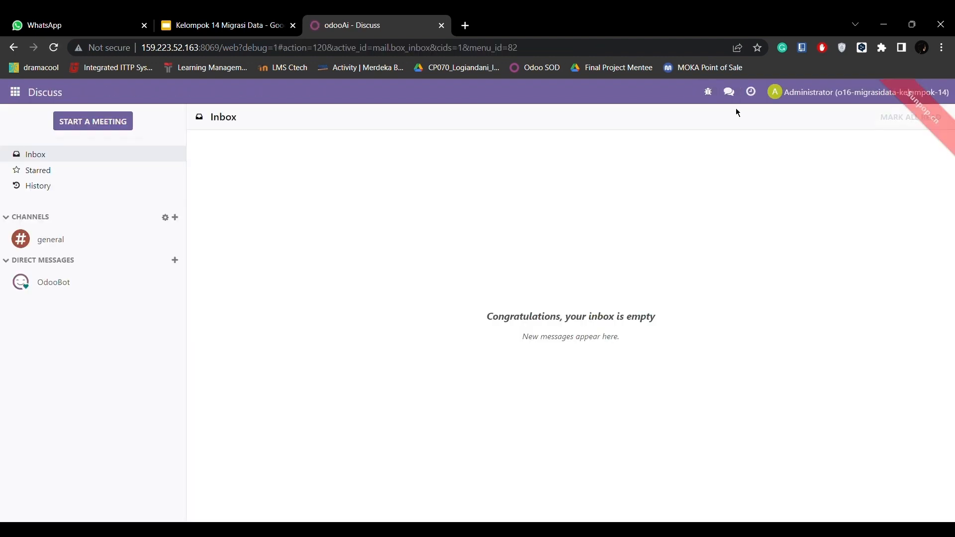
- Open the Administrator user's record from the user management list in the settings
left_click(14, 100)
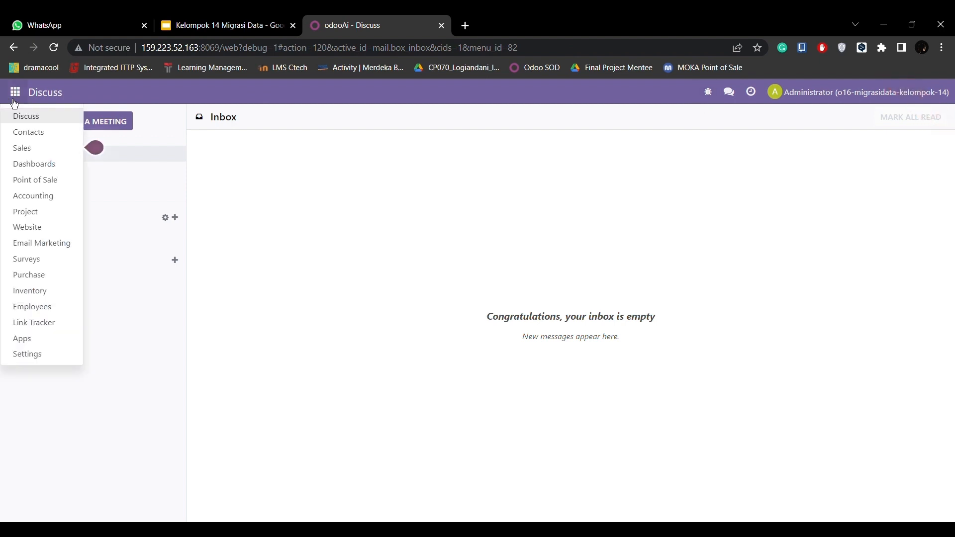
left_click(47, 356)
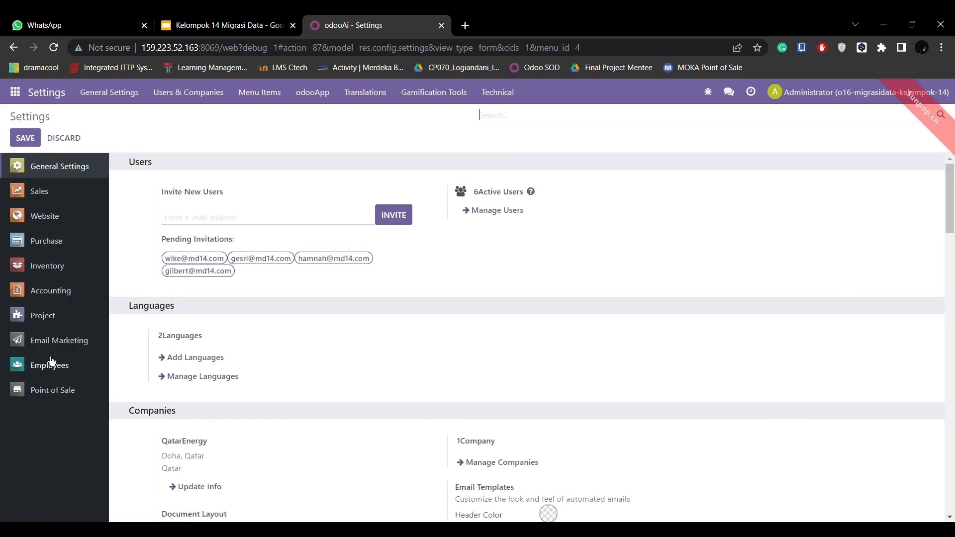
left_click(496, 214)
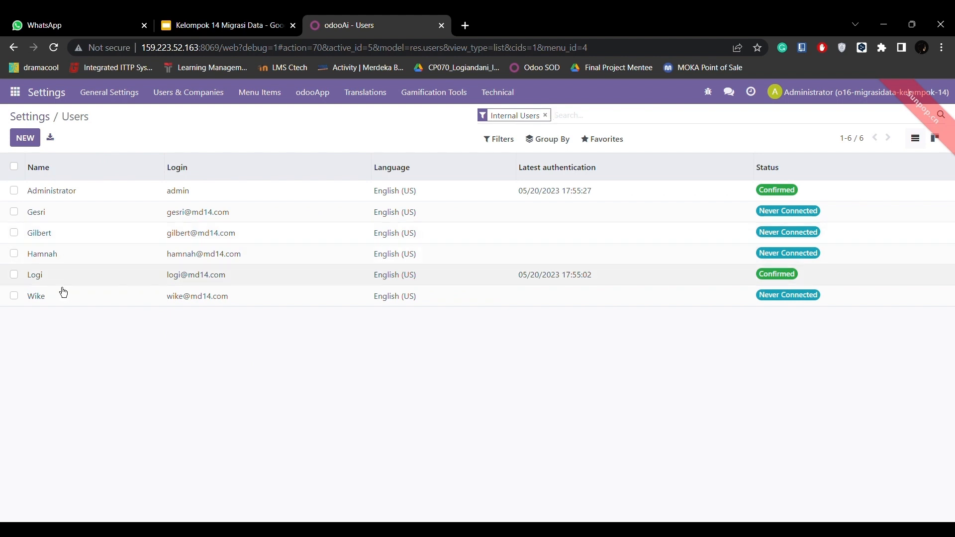
left_click(16, 101)
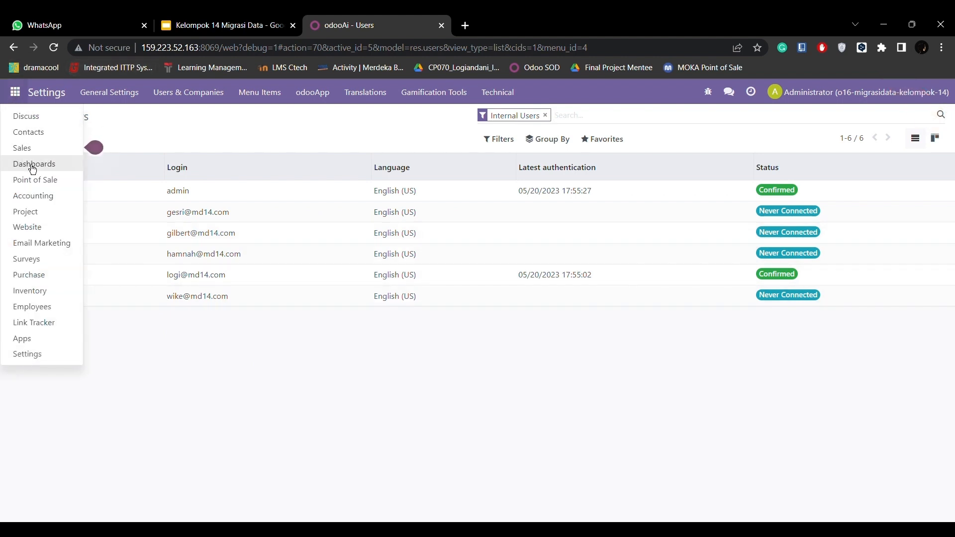
left_click(172, 197)
- Enable Manage Multiple Stock Locations, Manage Multiple Warehouses and Manage Multiple Units of Measure in the Administrator's technical rights
scroll(273, 327, "down", 15)
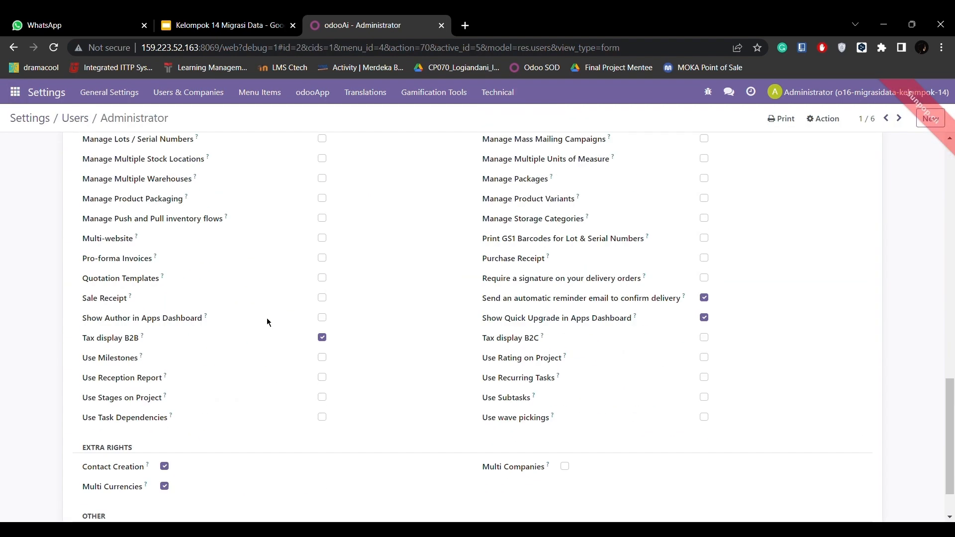
scroll(267, 318, "up", 2)
left_click(321, 221)
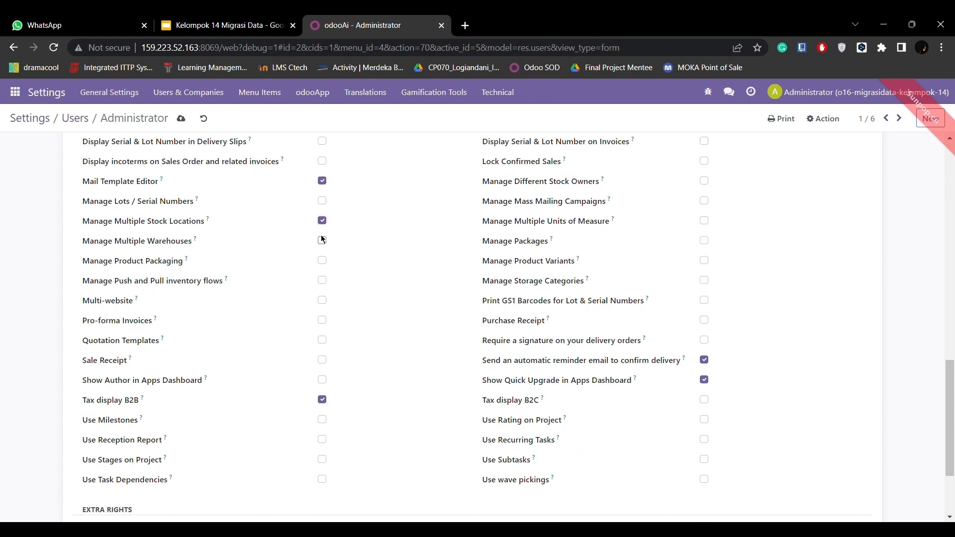
left_click(322, 241)
scroll(622, 329, "down", 2)
scroll(446, 241, "up", 1)
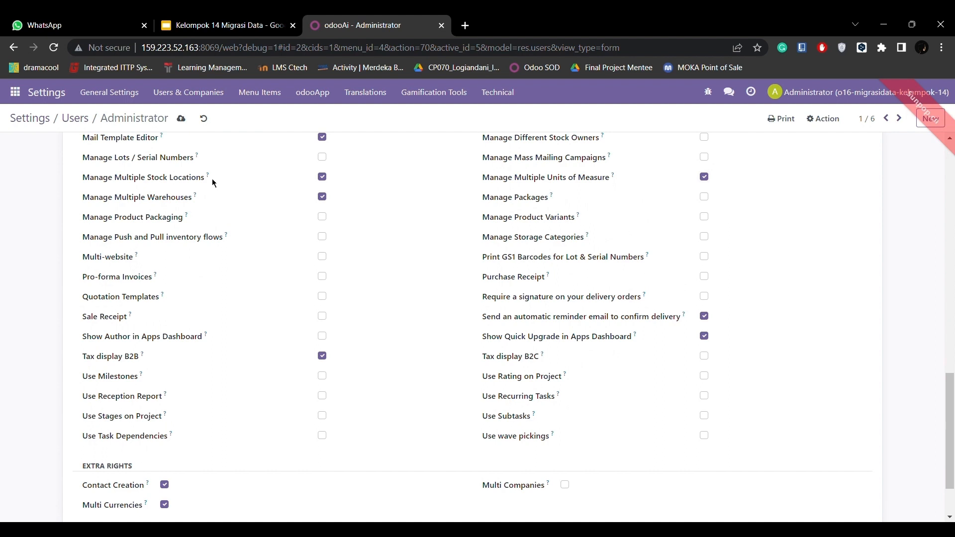
scroll(265, 270, "up", 1)
scroll(264, 269, "down", 2)
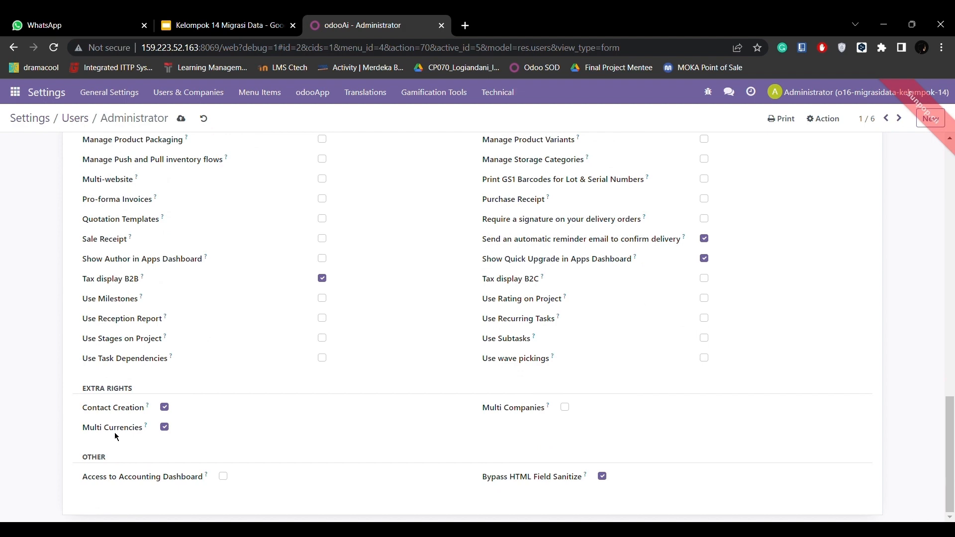
scroll(166, 438, "up", 7)
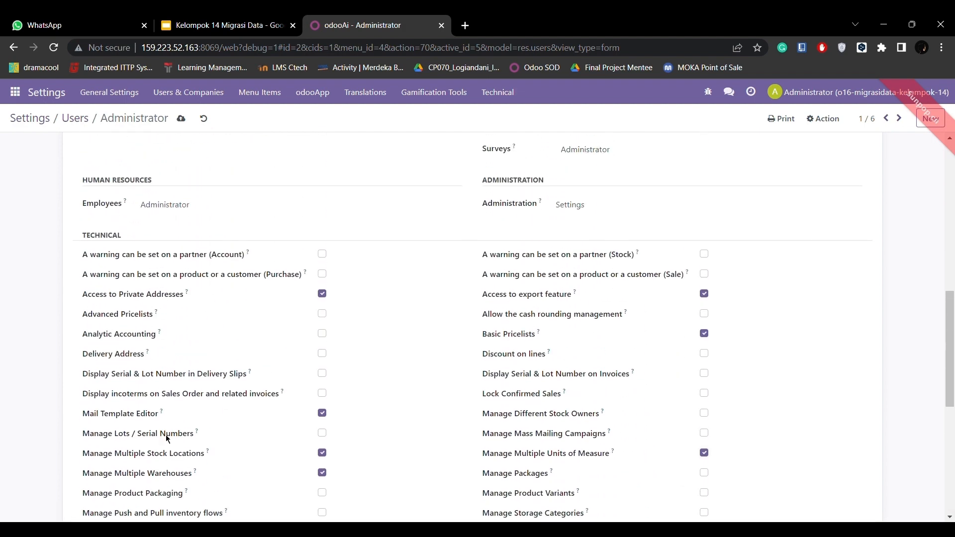
- Open the Indonesian / Bahasa Indonesia record from the language management list in the settings
left_click(13, 94)
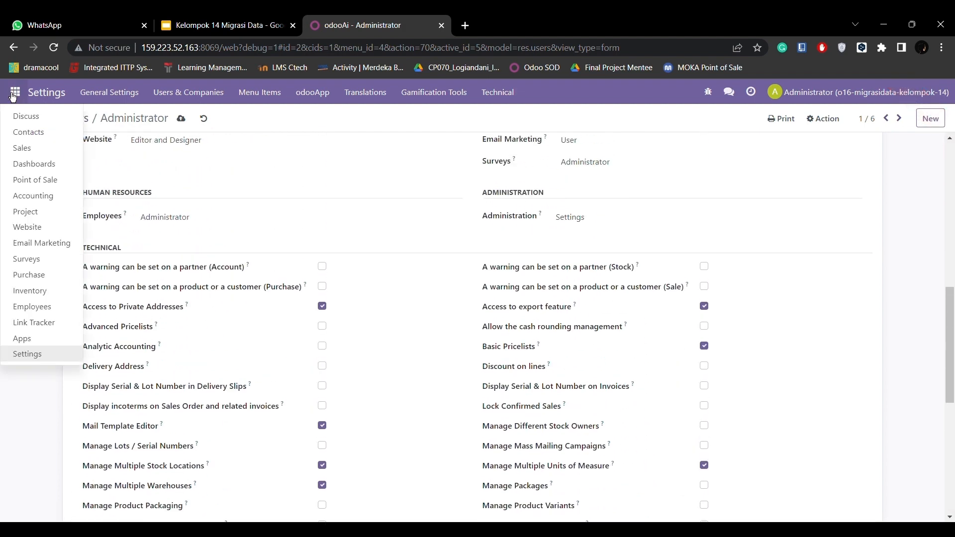
left_click(35, 351)
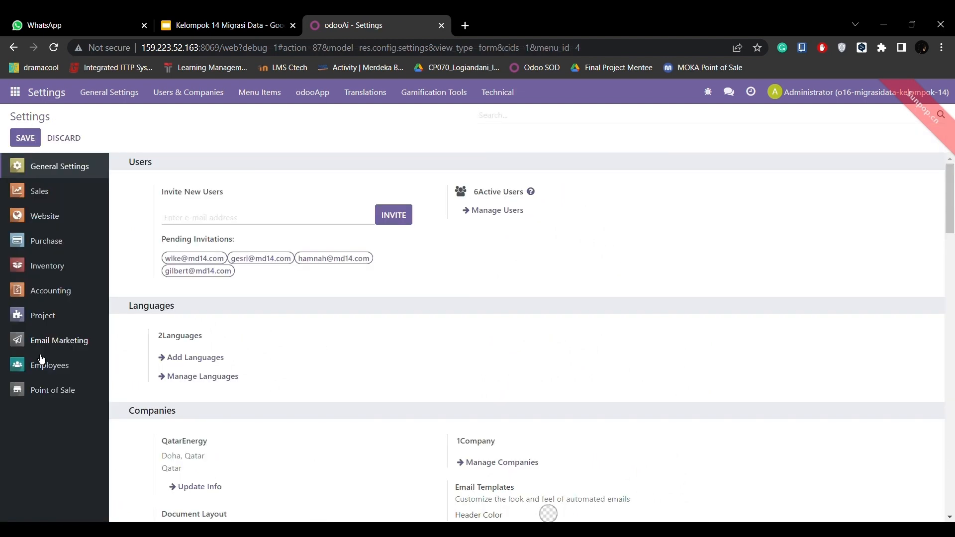
scroll(241, 228, "down", 2)
scroll(239, 229, "up", 2)
left_click(194, 377)
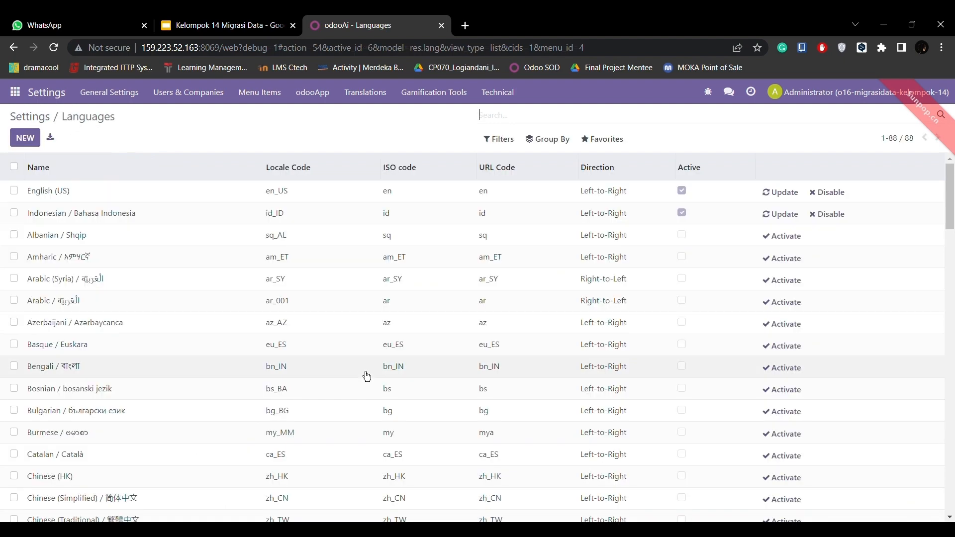
left_click(205, 219)
- Edit the decimal separator of the Indonesian language and save the record
scroll(409, 320, "down", 1)
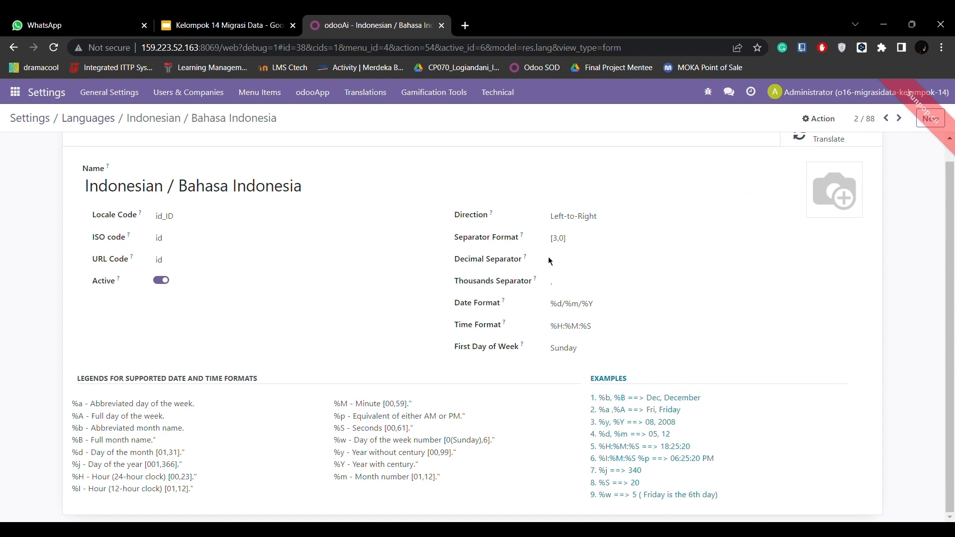
left_click(573, 270)
key("BackSpace")
scroll(499, 346, "up", 1)
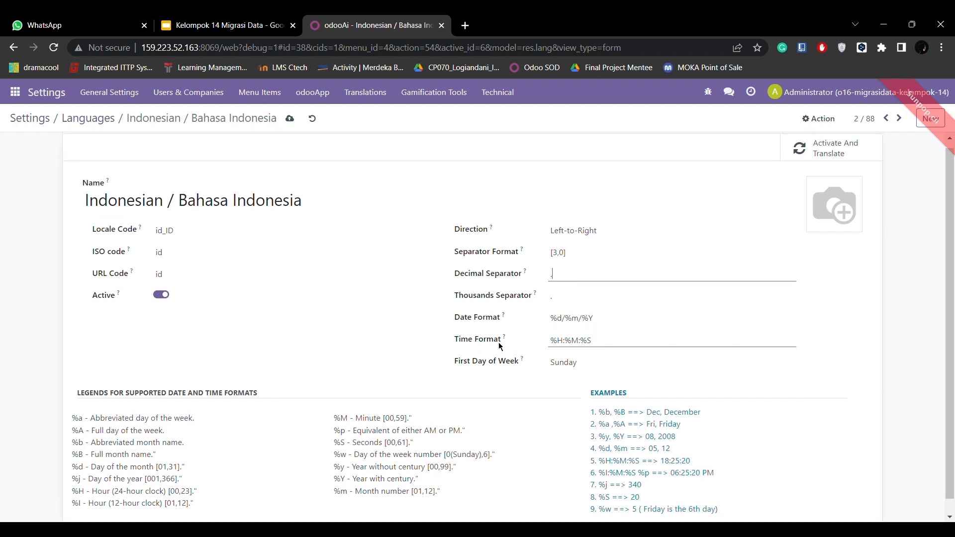
scroll(497, 345, "up", 1)
left_click(290, 119)
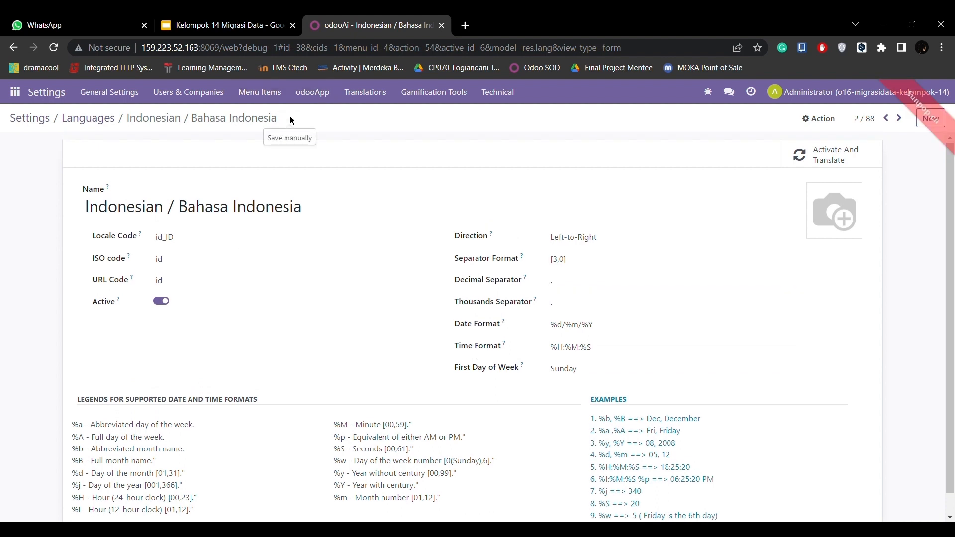
- Open the QatarEnergy company information from the general settings and review its contact details and currency
left_click(15, 92)
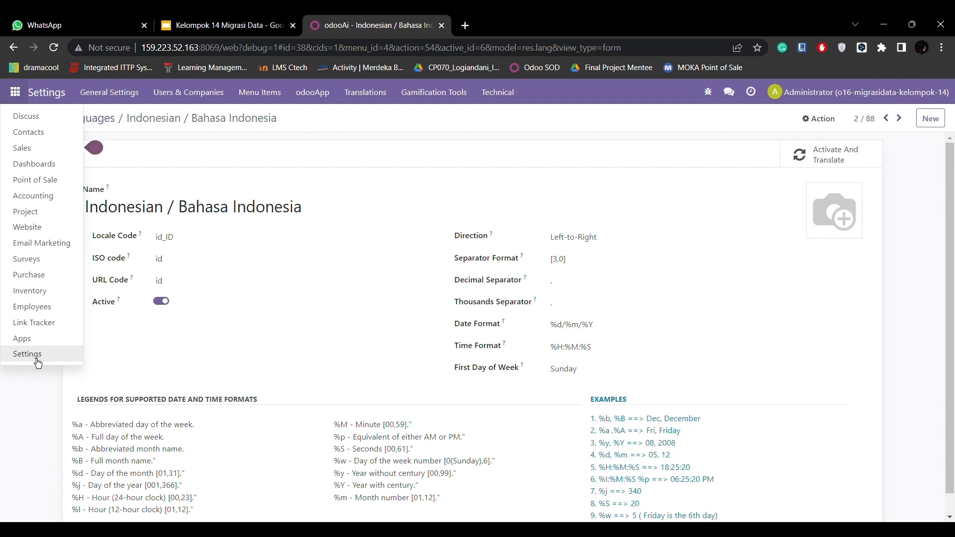
left_click(31, 354)
scroll(400, 408, "down", 2)
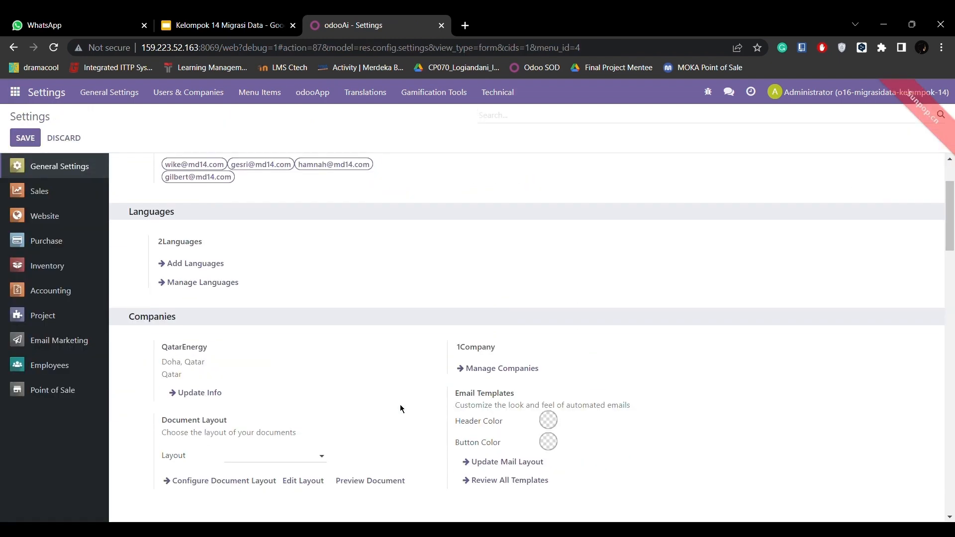
scroll(400, 408, "down", 1)
left_click(188, 371)
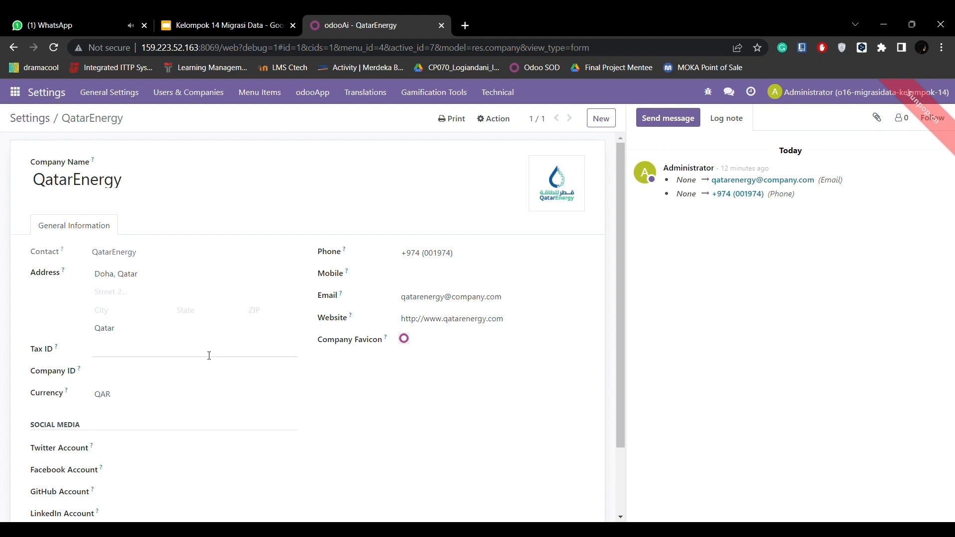
scroll(209, 353, "down", 1)
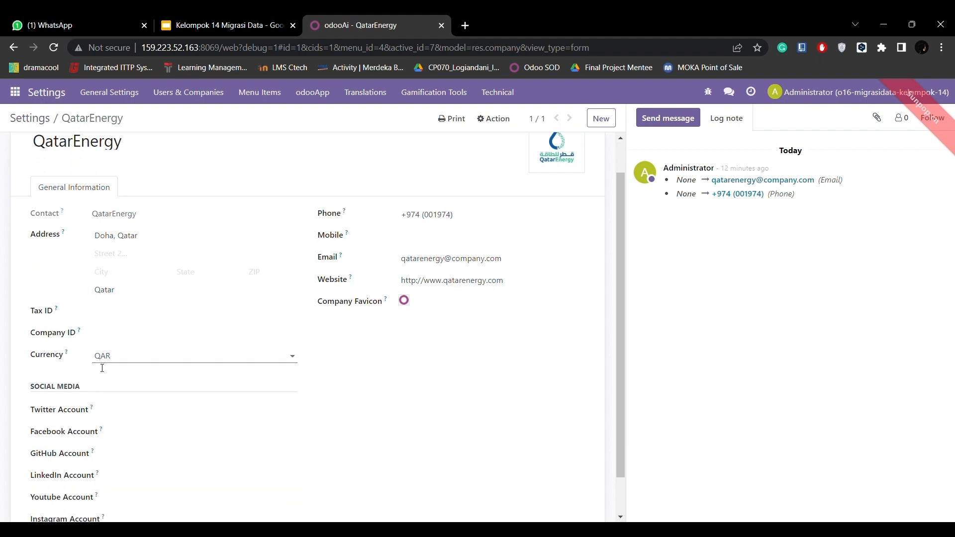
left_click(118, 363)
scroll(124, 364, "up", 1)
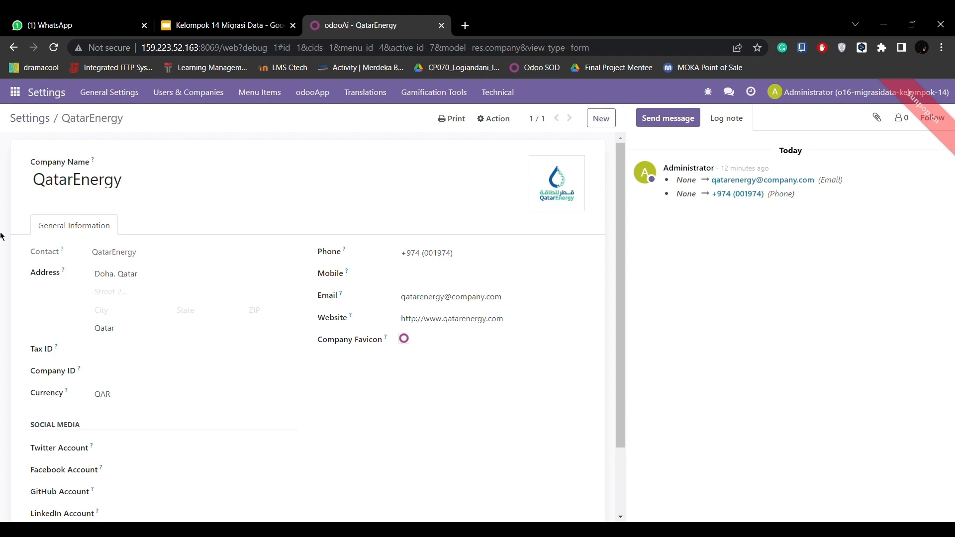
- Open the Accounting settings and set the fiscal localization package to Indonesian Account Chart Template
left_click(10, 98)
left_click(40, 355)
scroll(289, 266, "down", 10)
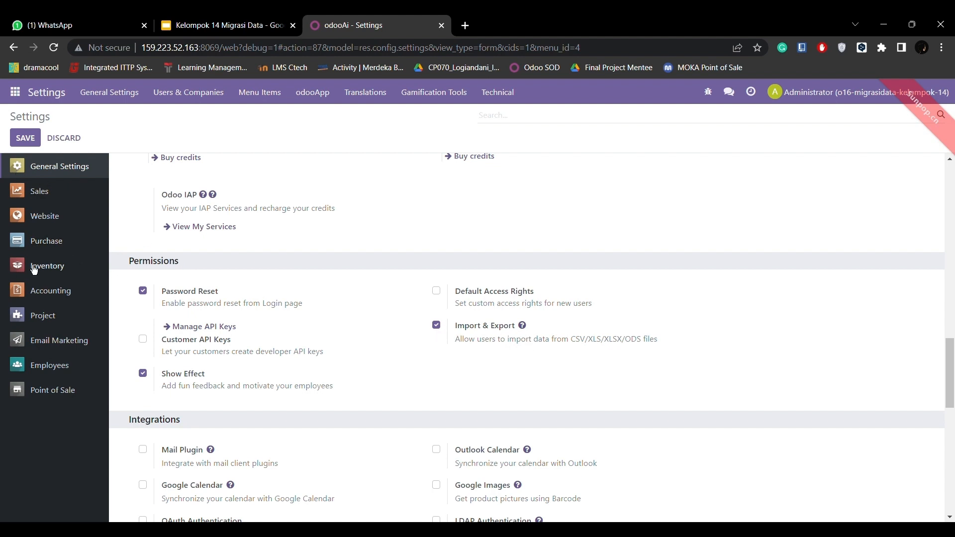
left_click(61, 294)
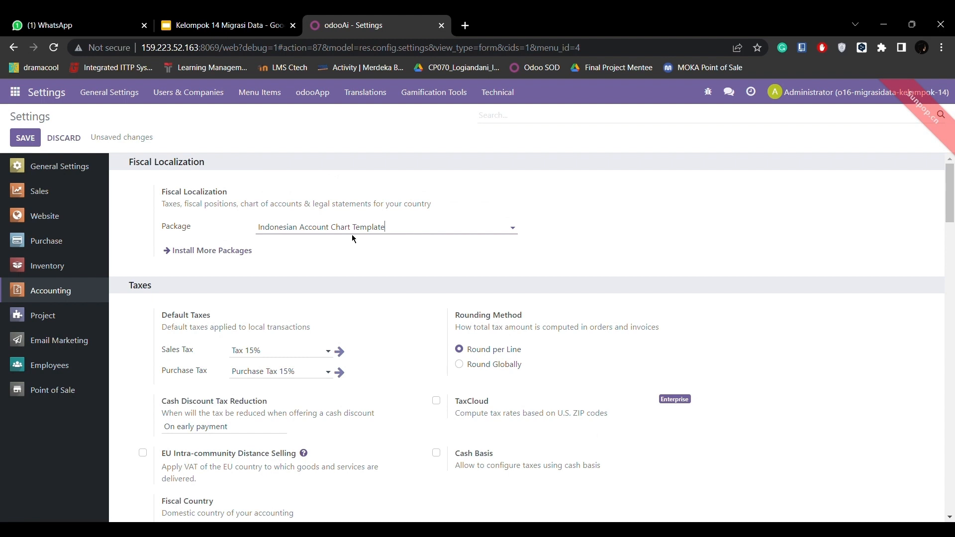
- Set the default sales tax to Tax 10% and the default purchase tax to Purchase Tax 10% in the Accounting settings
scroll(352, 238, "down", 1)
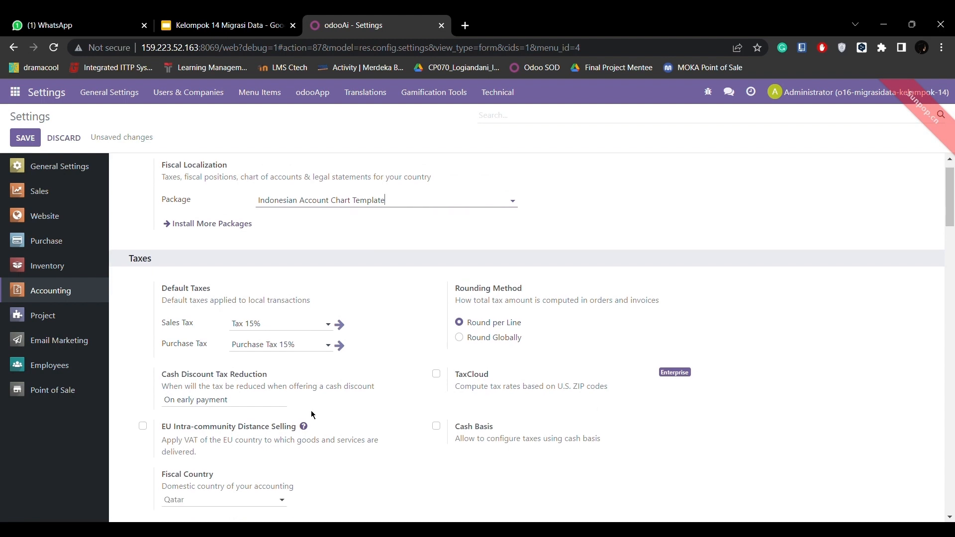
scroll(442, 439, "down", 1)
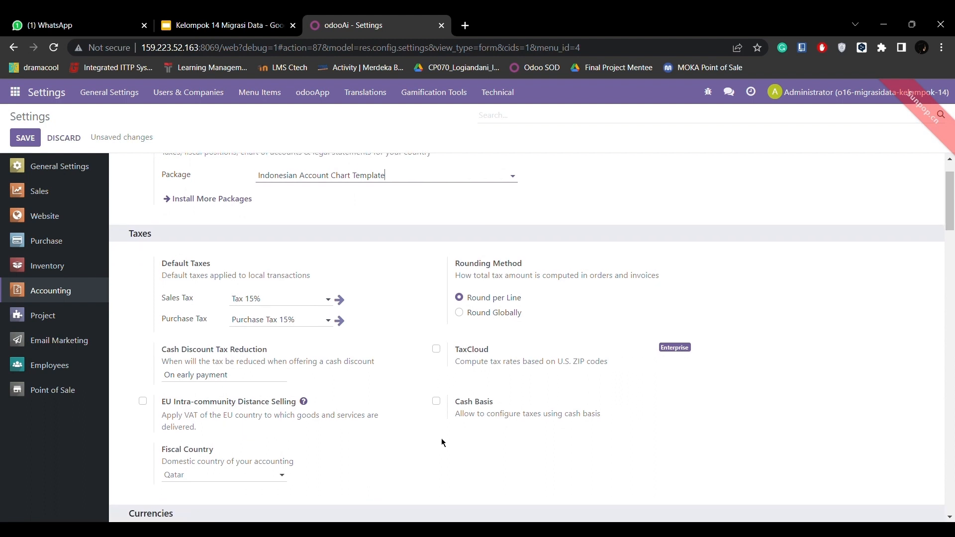
left_click(288, 304)
key("BackSpace")
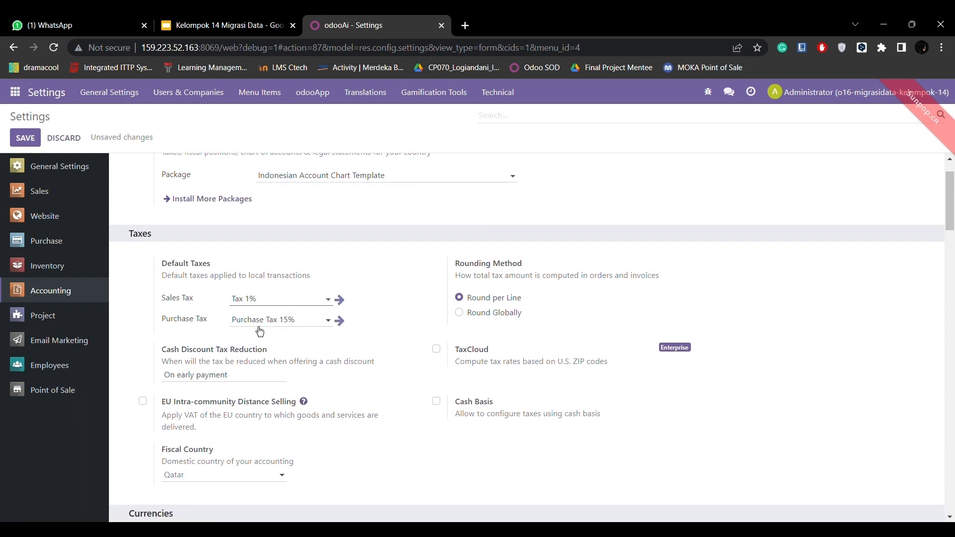
type("0")
left_click(277, 323)
left_click(290, 320)
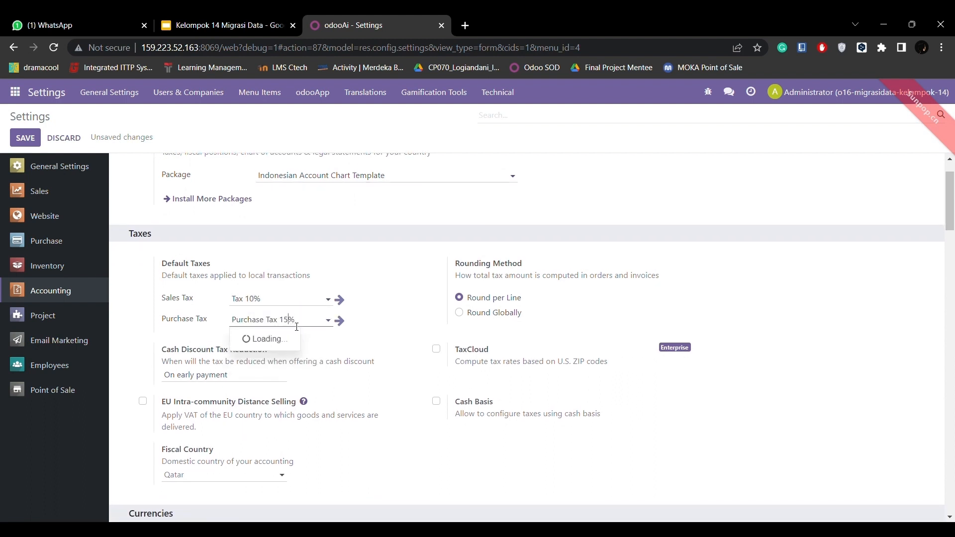
key("BackSpace")
type("0")
left_click(330, 340)
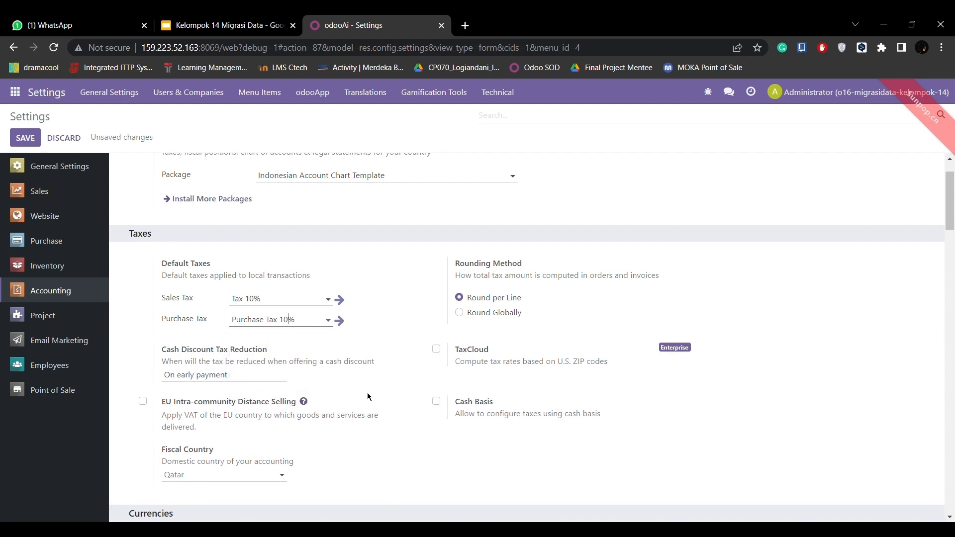
- Enable Purchase Receipt under Vendor Bills in the Accounting settings
scroll(368, 396, "down", 7)
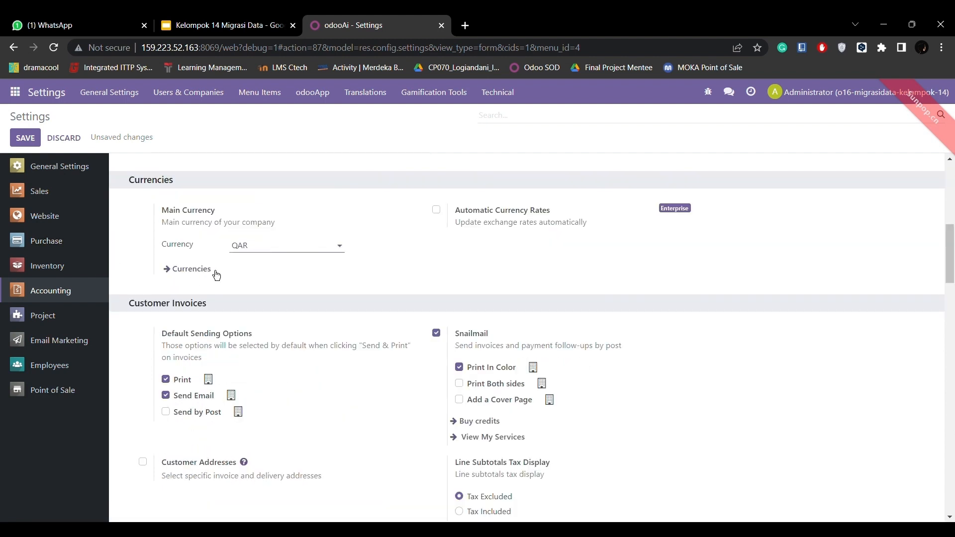
scroll(279, 259, "down", 9)
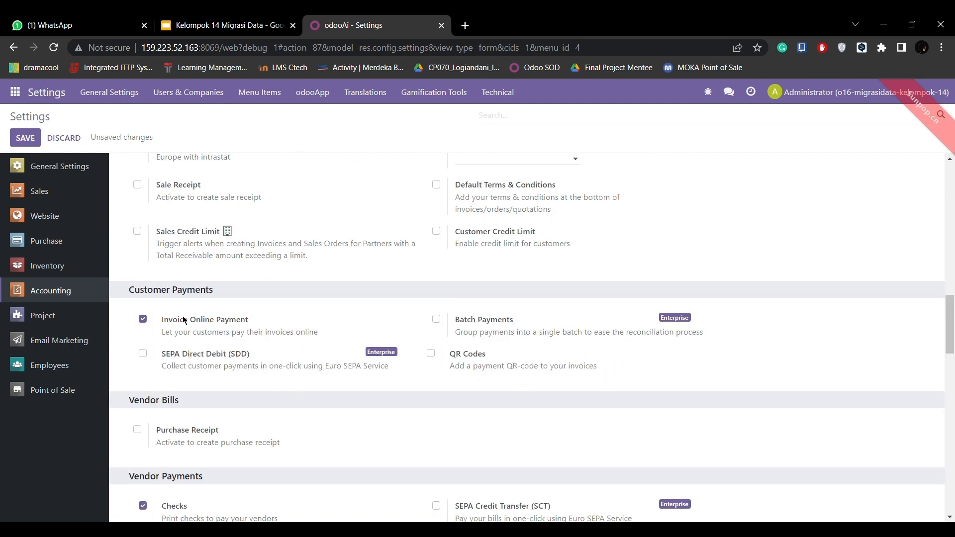
scroll(235, 324, "down", 3)
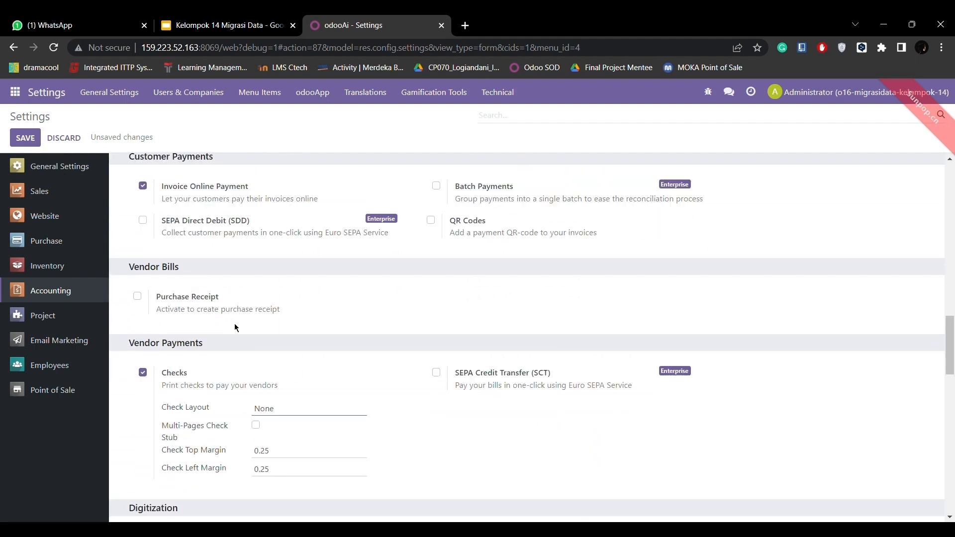
scroll(235, 326, "down", 16)
scroll(234, 324, "up", 17)
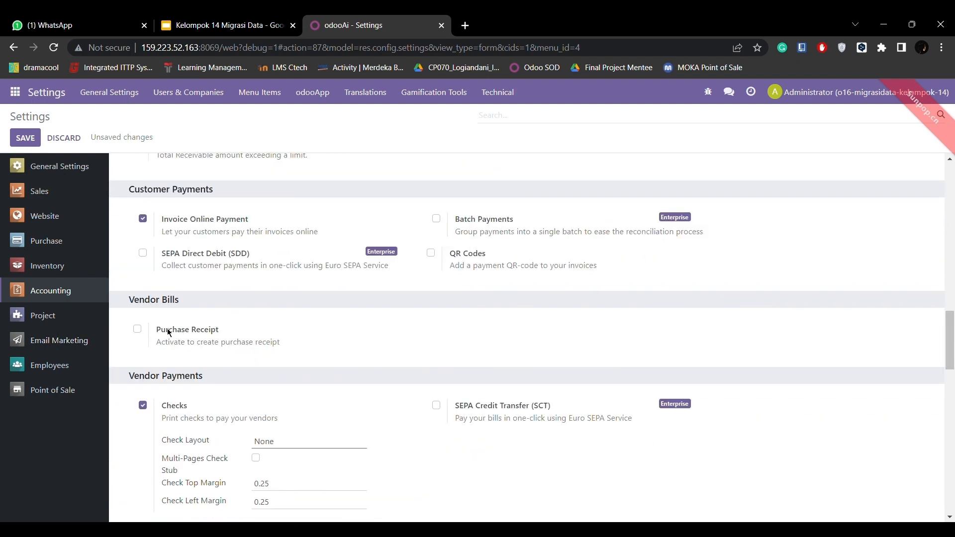
left_click(137, 329)
- Try to enable CSV Import for bank statements under Bank & Cash
scroll(141, 331, "down", 13)
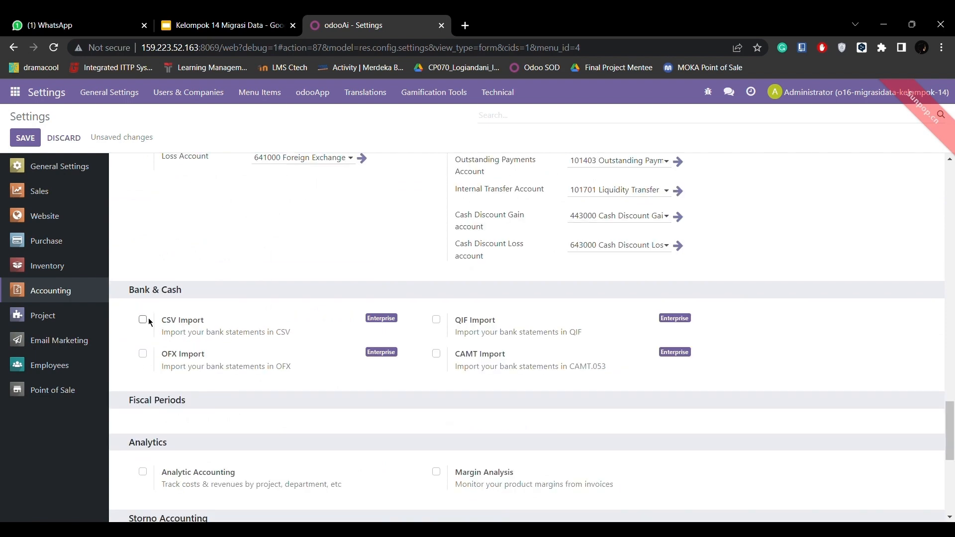
left_click(143, 320)
left_click(377, 270)
- Save the Accounting settings
scroll(359, 362, "down", 1)
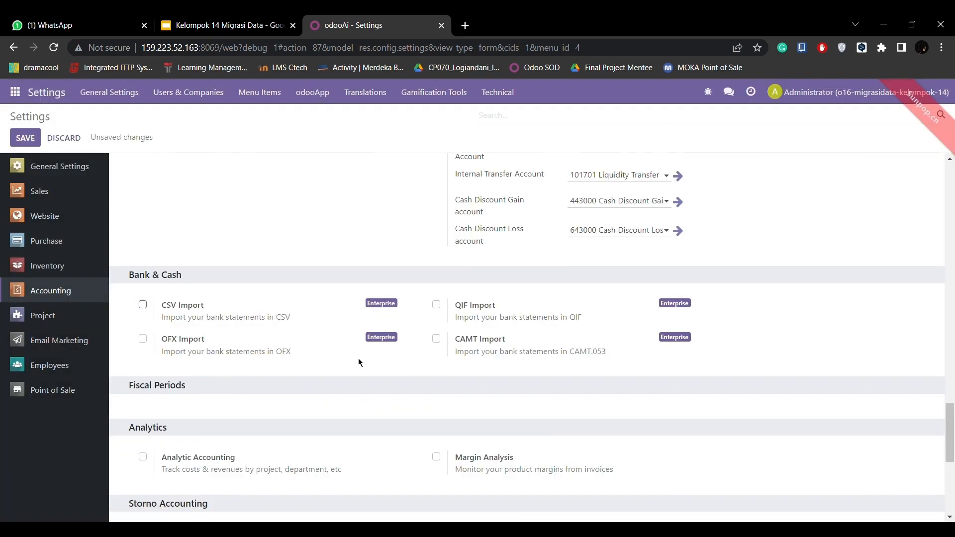
scroll(360, 362, "down", 5)
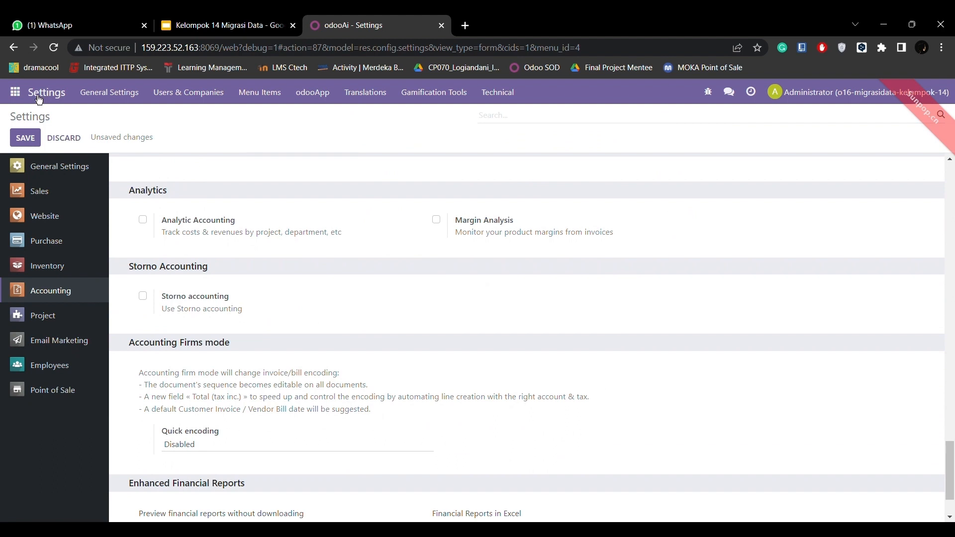
left_click(22, 139)
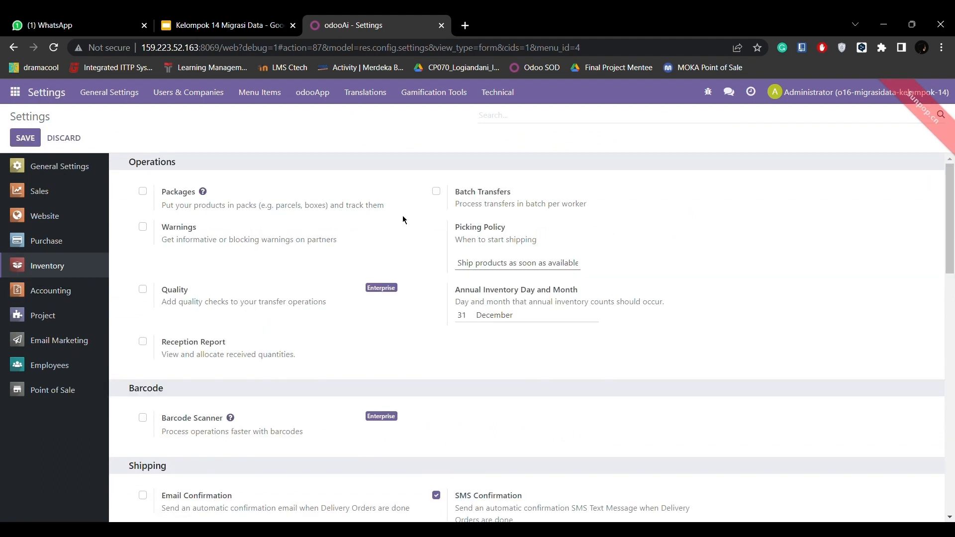
- Enable Packages, Warnings and Batch Transfers among the operations options of the Inventory settings
left_click(143, 191)
left_click(142, 226)
scroll(371, 234, "down", 1)
left_click(436, 184)
- Enable Variants and Units of Measure for products in the Inventory settings
scroll(209, 315, "down", 10)
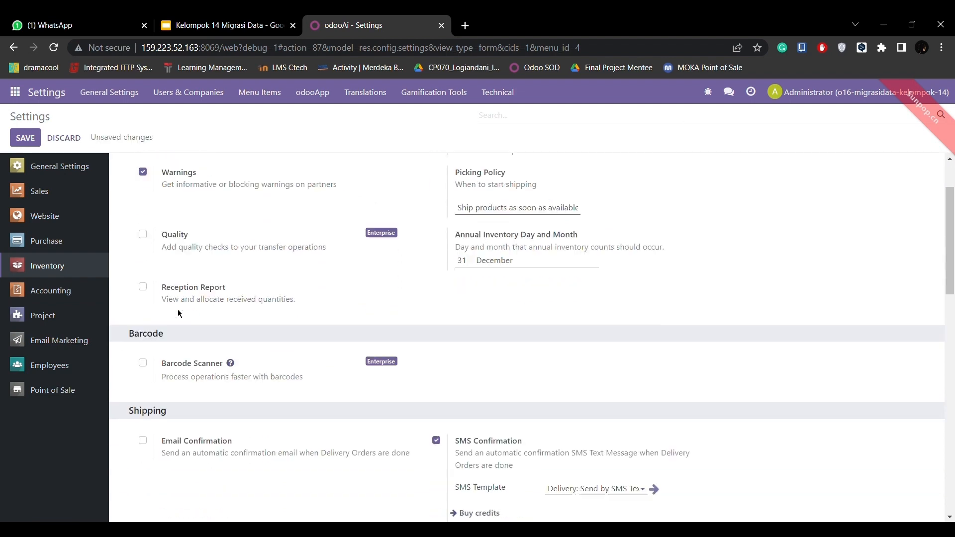
left_click(143, 351)
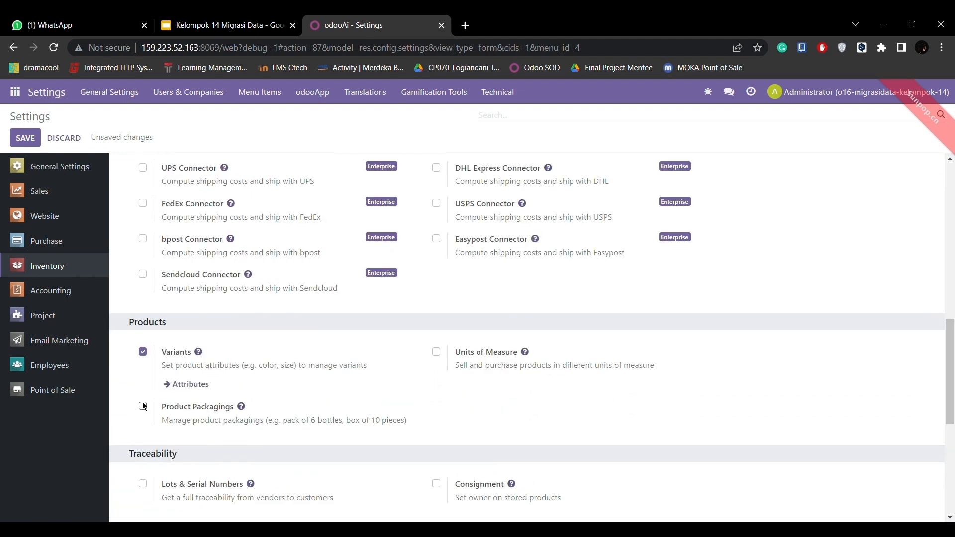
left_click(437, 352)
- Enable Storage Locations and Multi-Step Routes for the warehouse and save the Inventory settings
scroll(241, 397, "down", 6)
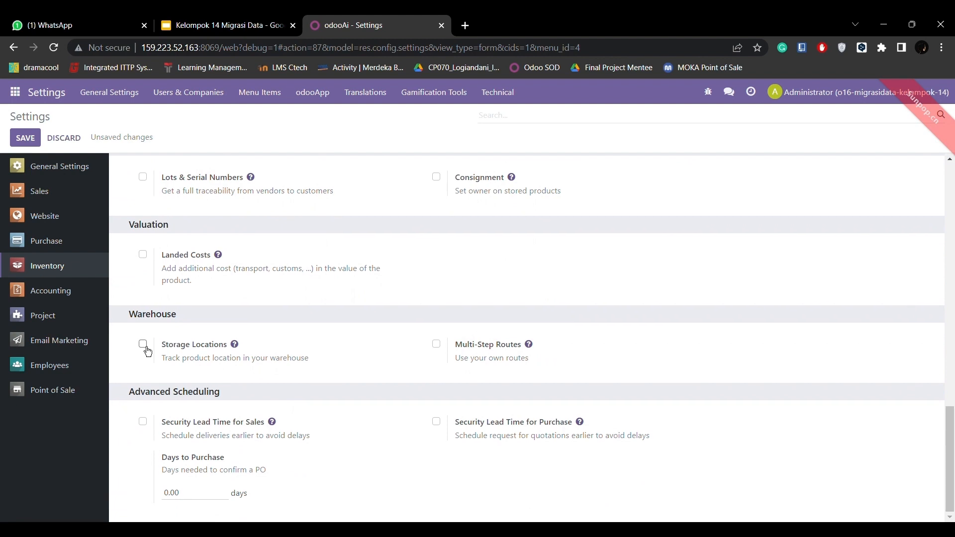
left_click(436, 344)
scroll(242, 277, "down", 1)
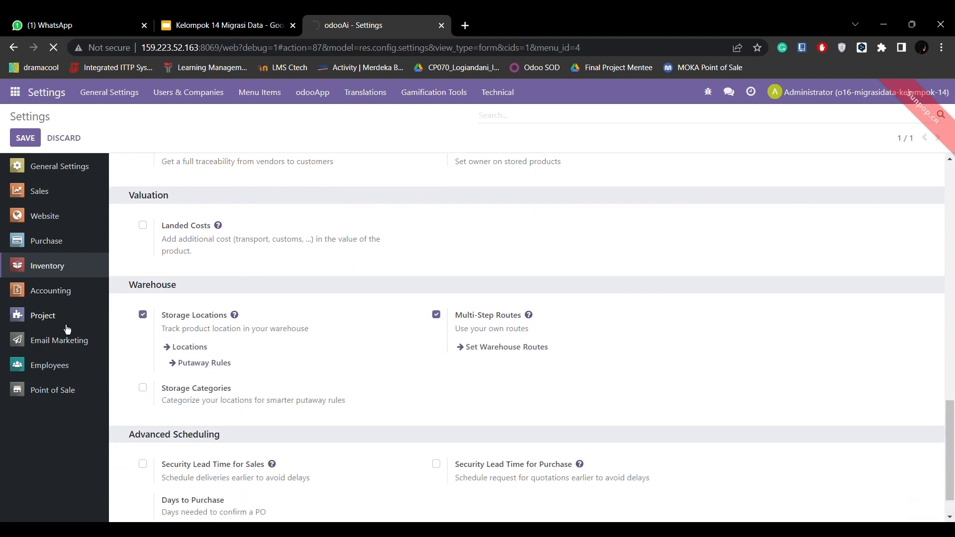
- Enable Purchase Order Approval and Warnings in the Purchase settings and save them
left_click(61, 247)
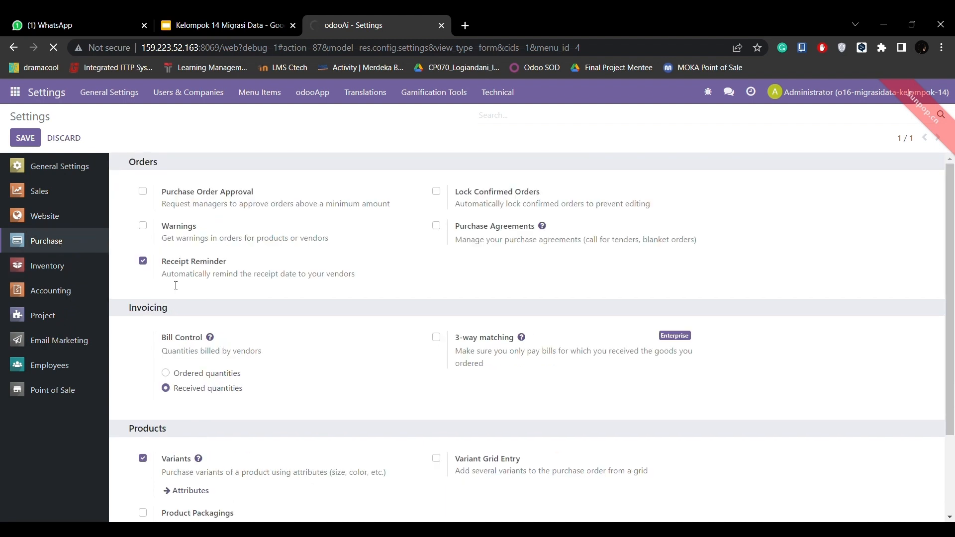
left_click(143, 191)
left_click(144, 254)
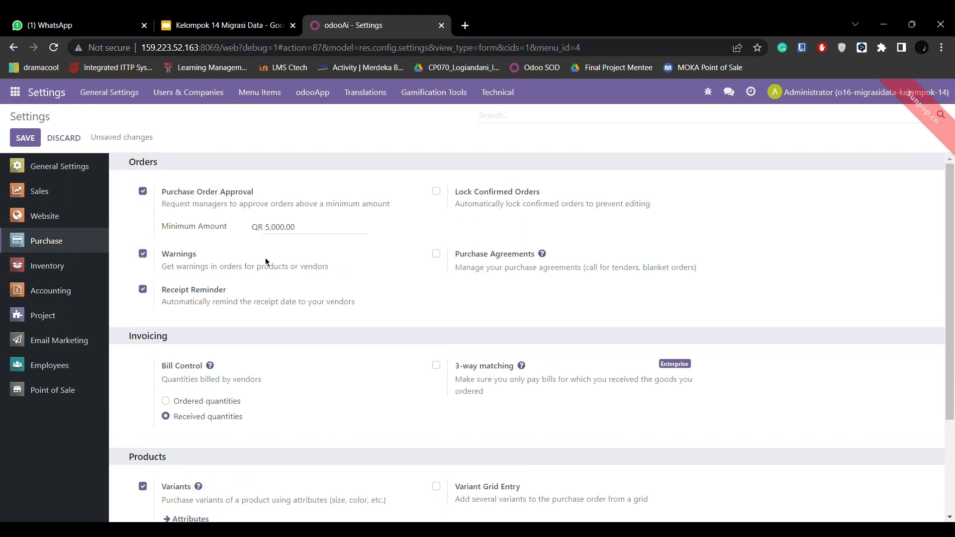
scroll(267, 262, "down", 3)
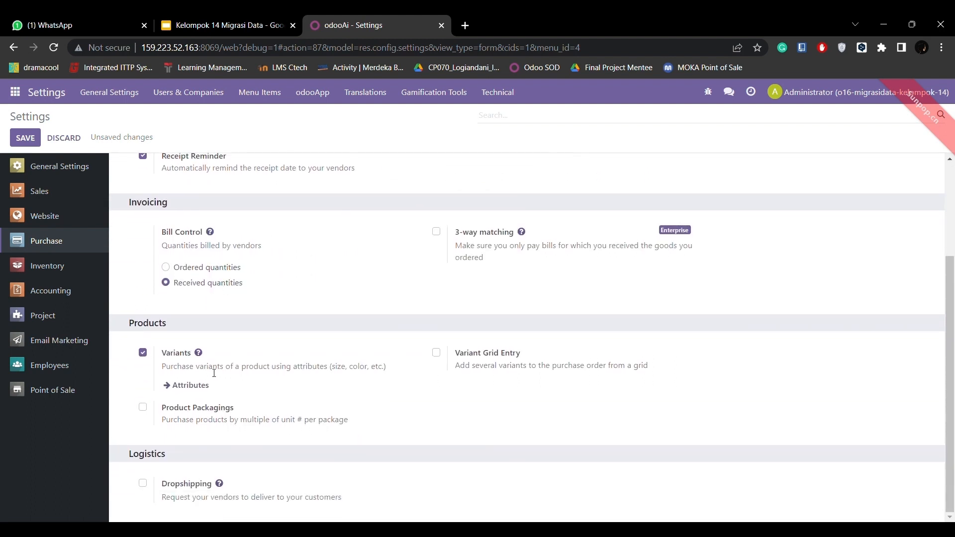
left_click(25, 138)
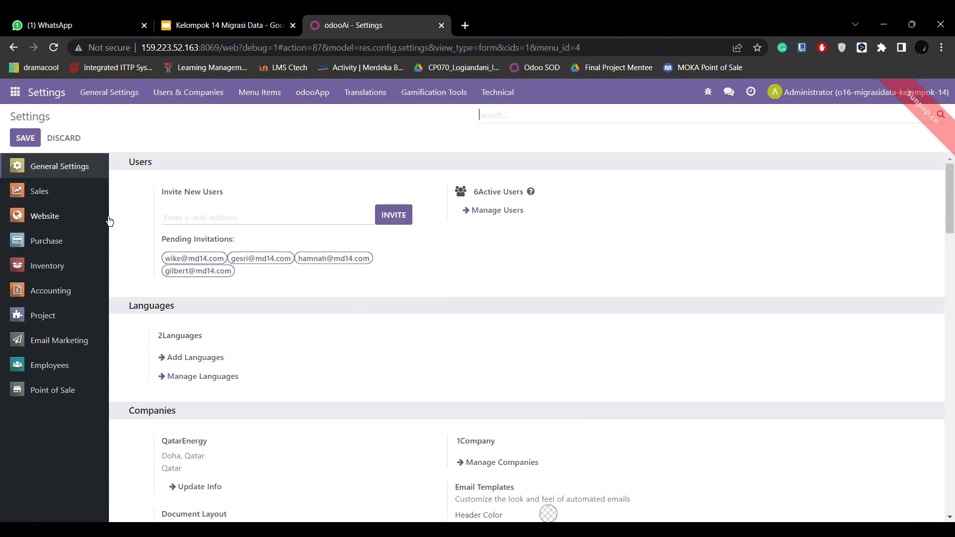
- Enable Cash Rounding and the Six and Vantiv (US & Canada) payment terminals in the Point of Sale settings
left_click(64, 392)
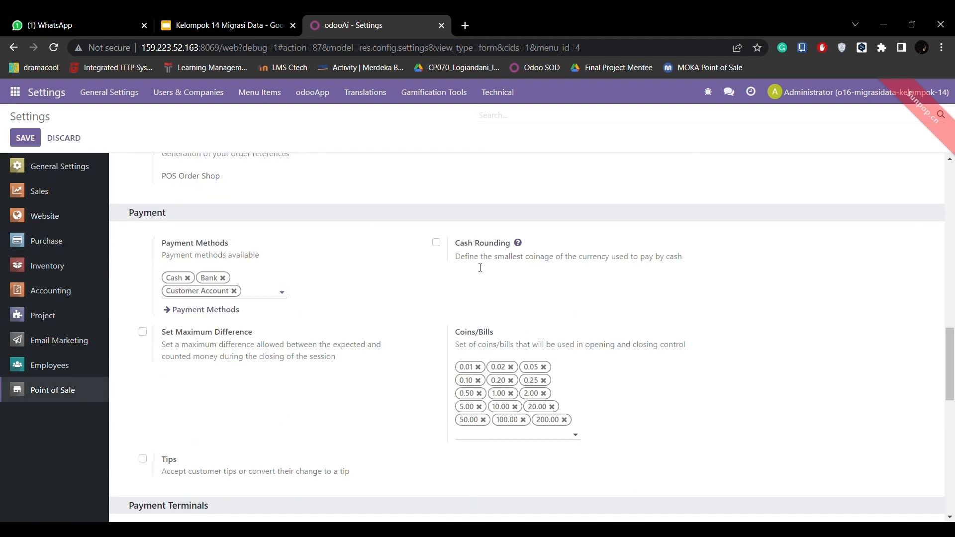
left_click(436, 243)
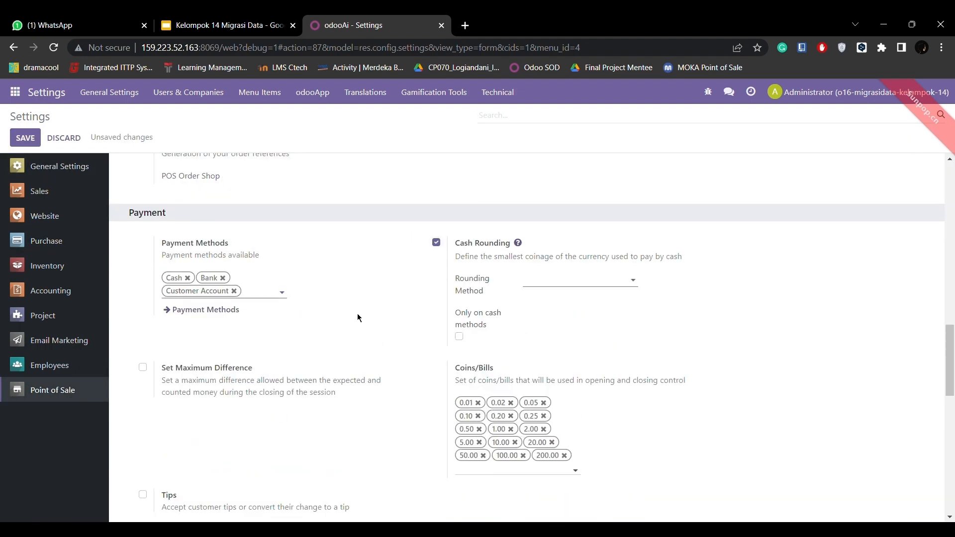
scroll(358, 317, "down", 5)
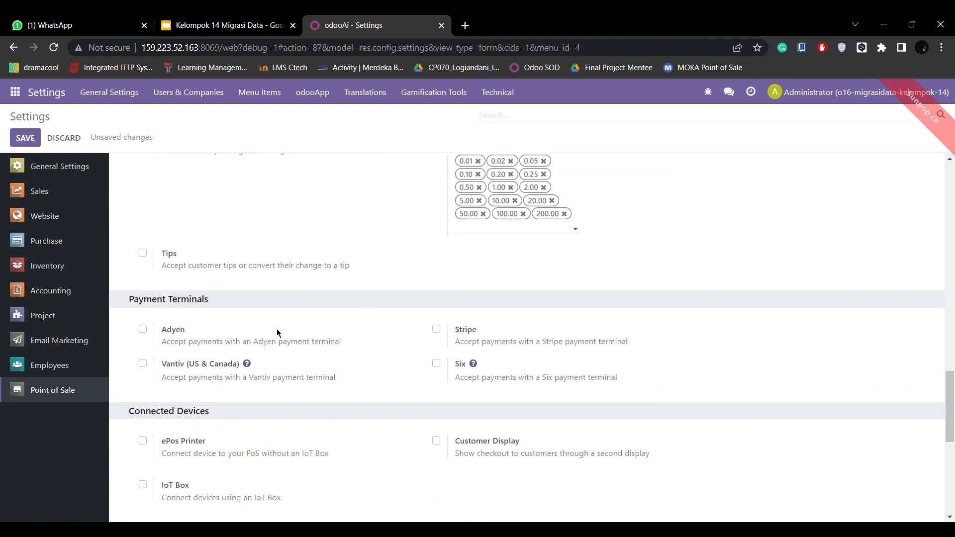
left_click(437, 363)
left_click(143, 364)
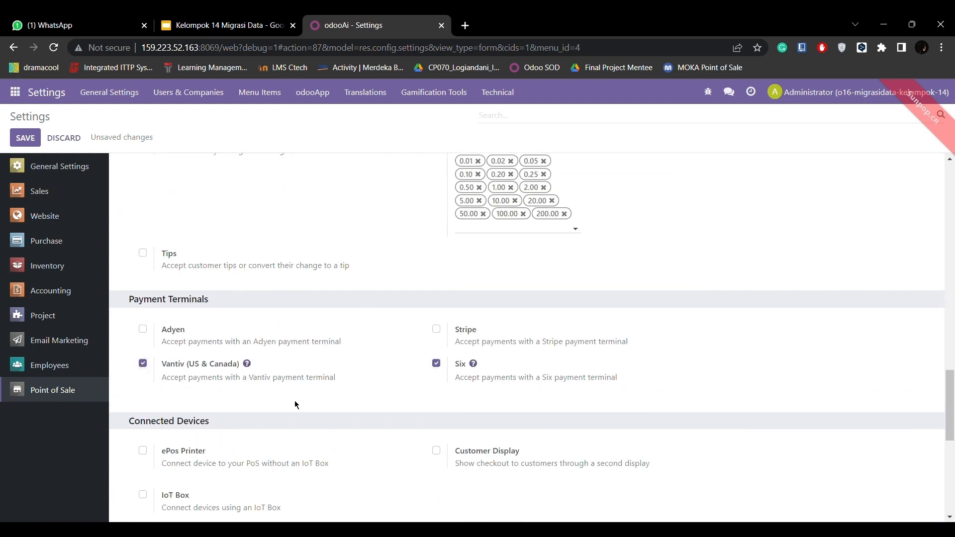
- Set the Point of Sale inventory management to In real time (accurate but slower) and save the settings
scroll(294, 400, "down", 6)
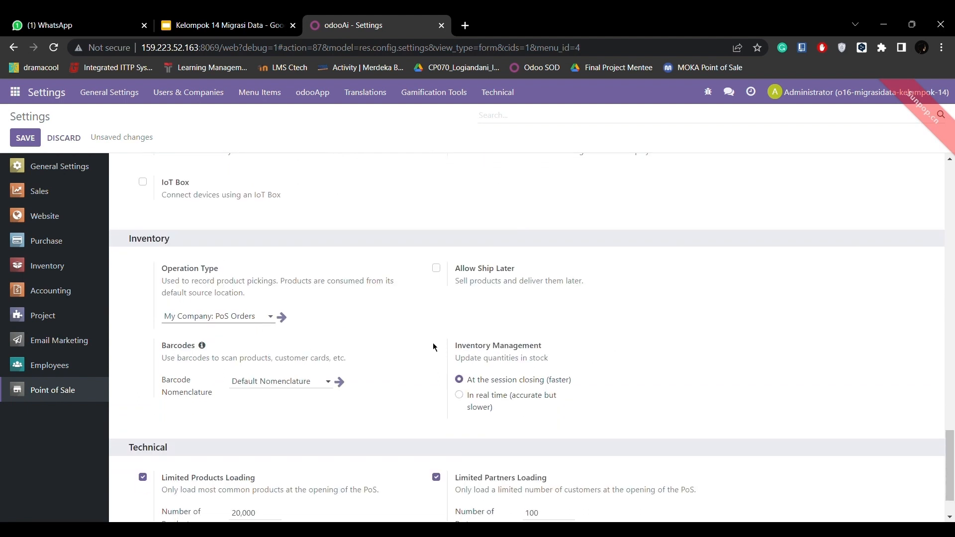
left_click(462, 401)
scroll(472, 410, "down", 1)
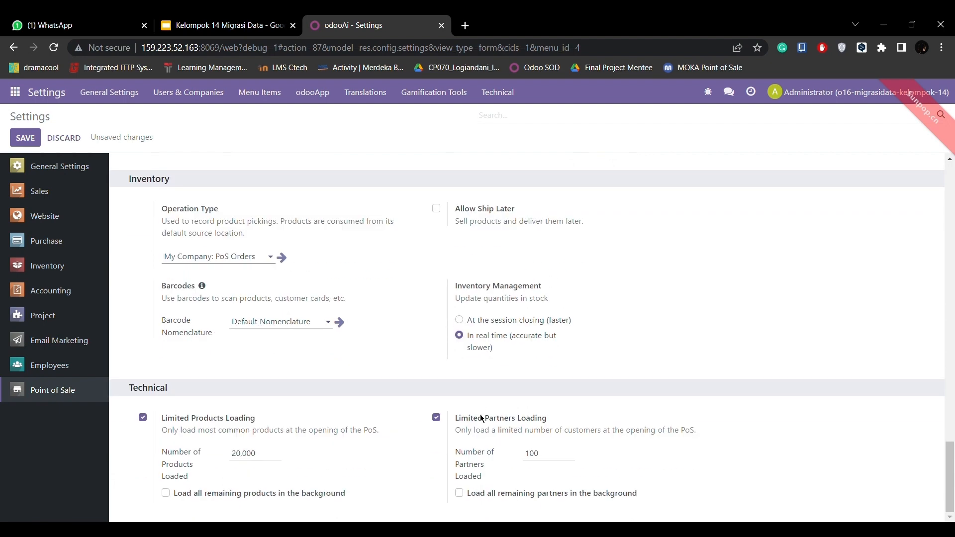
left_click(22, 138)
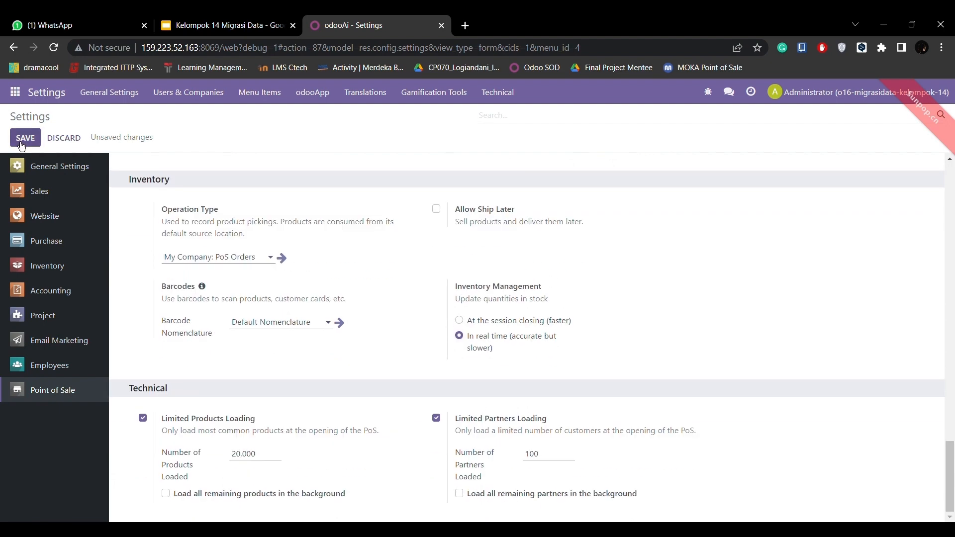
- Enable Margins under Pricing in the Sales settings
left_click(16, 193)
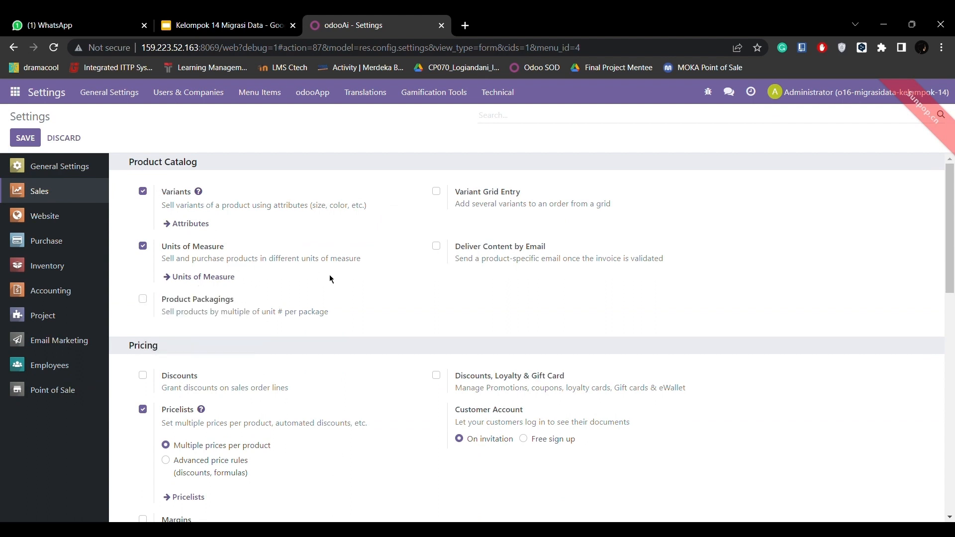
scroll(330, 275, "down", 1)
scroll(332, 279, "down", 3)
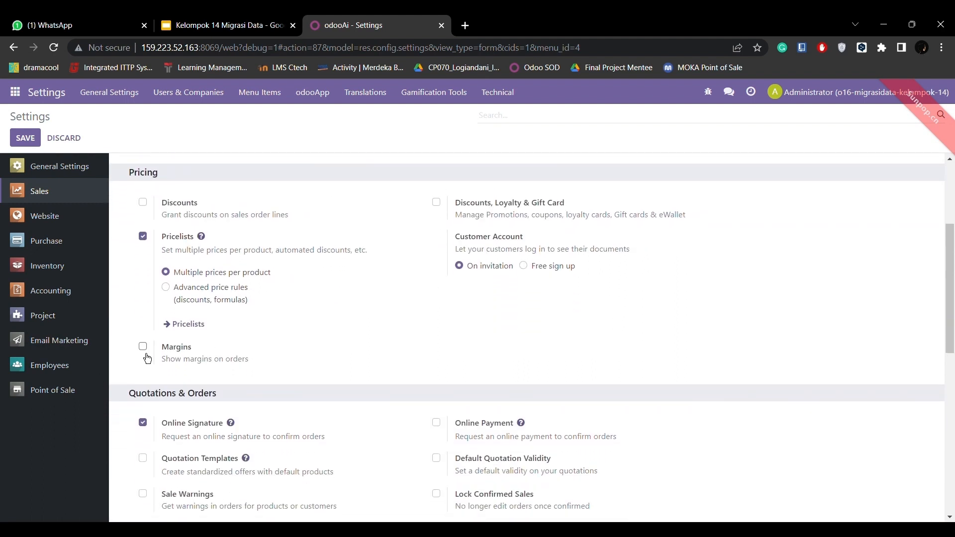
left_click(143, 346)
- Enable Online Payment under Quotations & Orders in the Sales settings
scroll(233, 309, "down", 5)
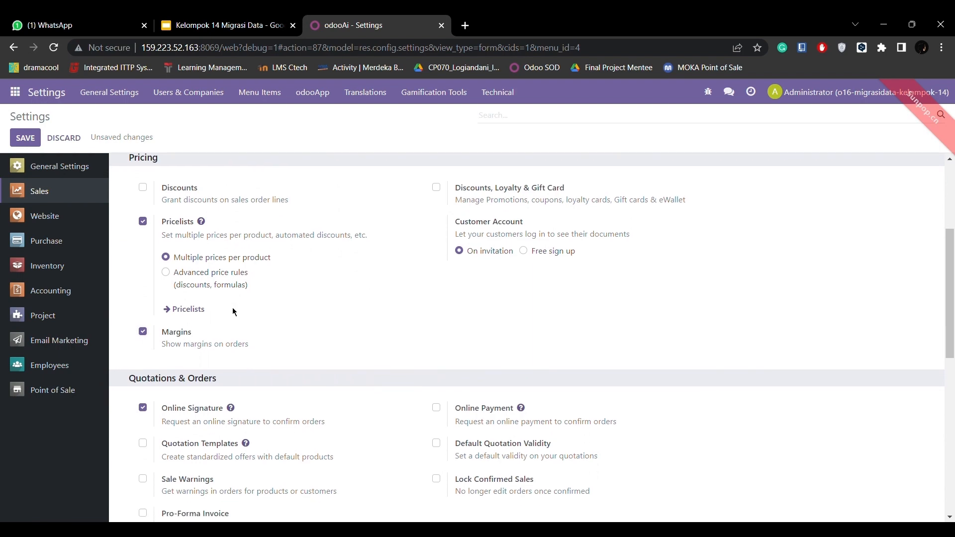
scroll(233, 312, "down", 2)
scroll(229, 303, "up", 5)
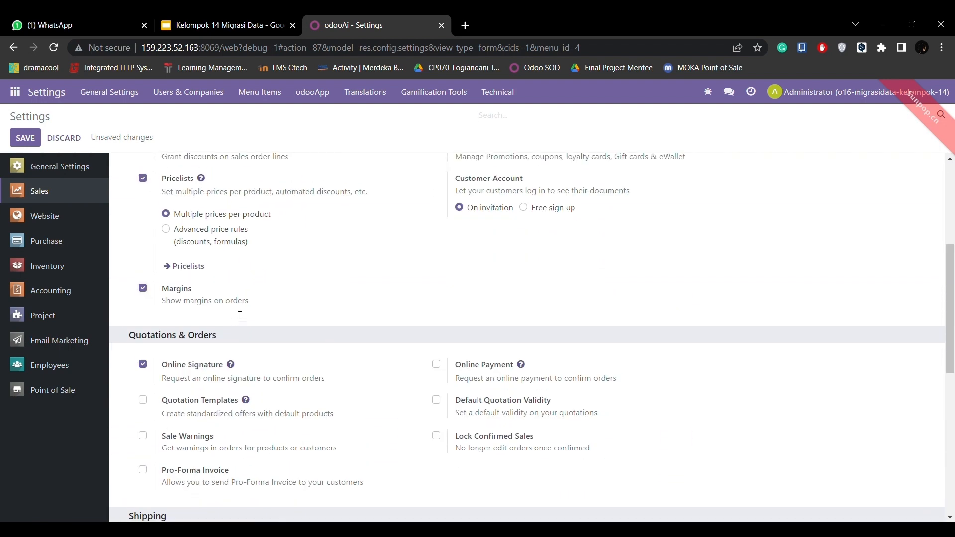
scroll(222, 289, "down", 3)
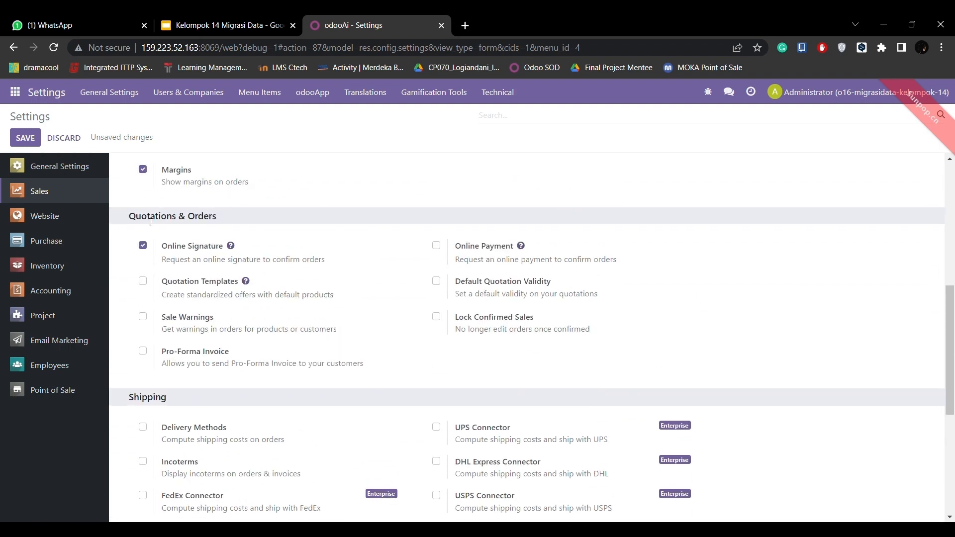
left_click(436, 245)
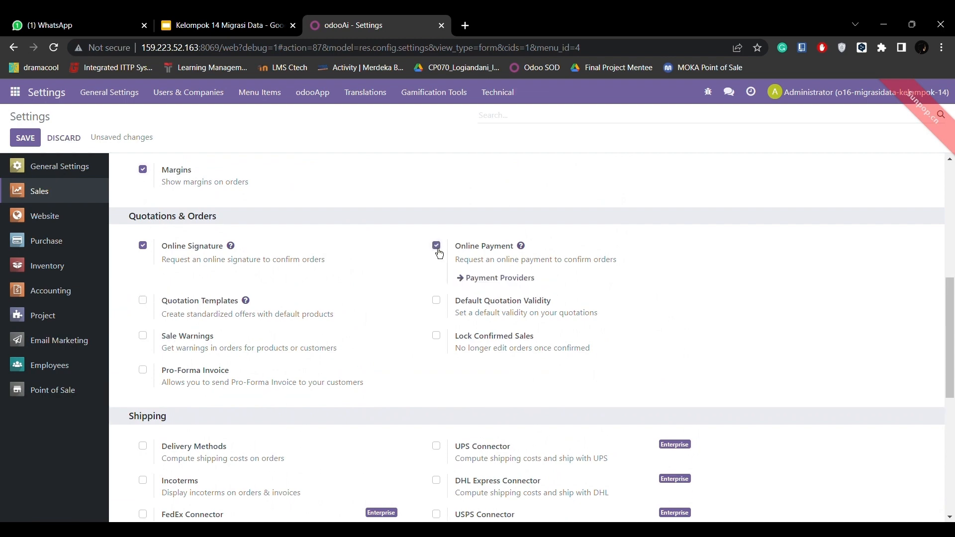
scroll(401, 359, "down", 1)
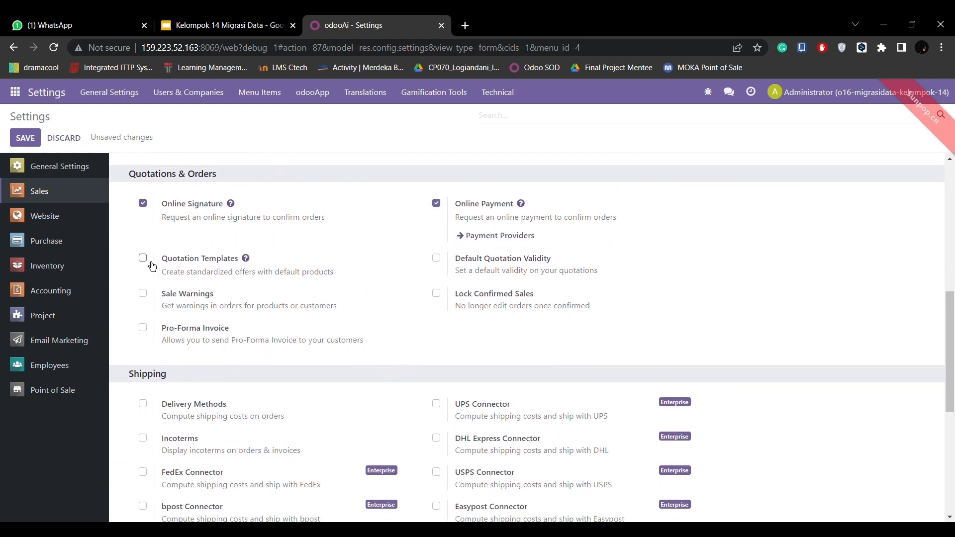
- Enable Quotation Templates under Quotations & Orders and Delivery Methods under Shipping in the Sales settings
left_click(151, 263)
scroll(402, 372, "down", 4)
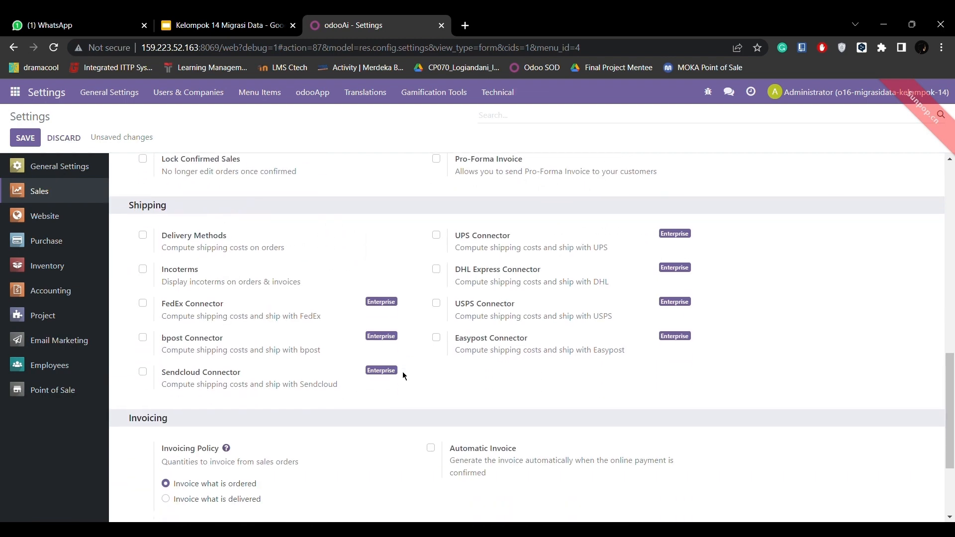
left_click(142, 234)
scroll(152, 183, "down", 1)
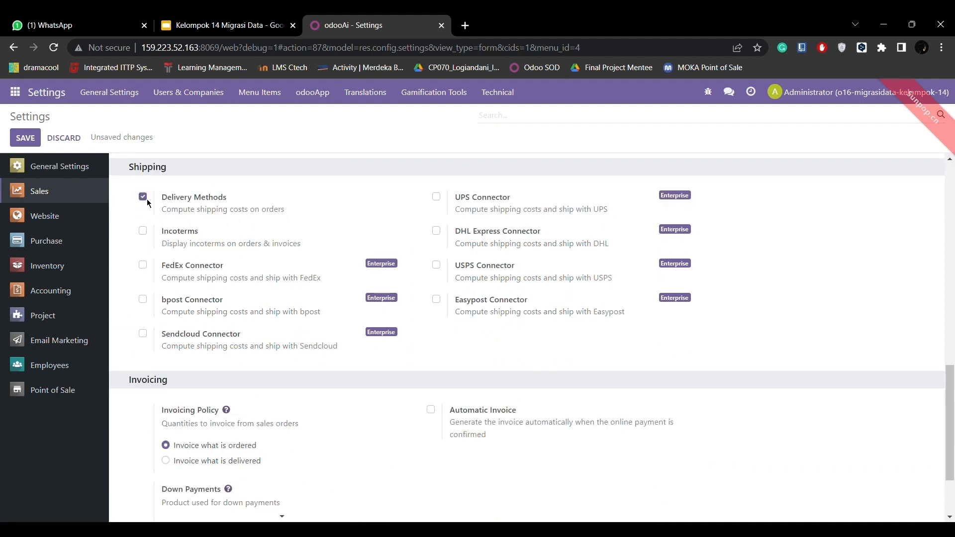
- Set the Invoicing Policy in the Sales settings to Invoice what is delivered
scroll(200, 249, "down", 2)
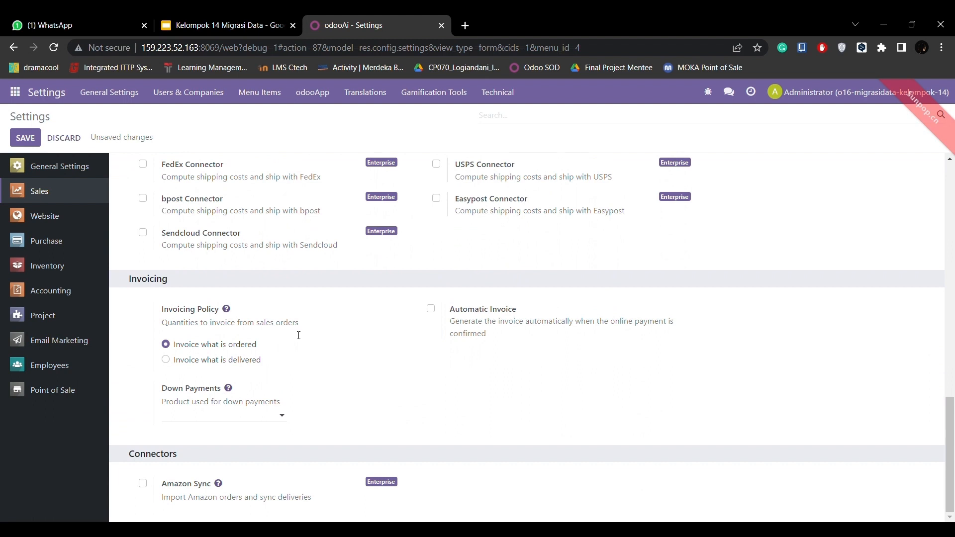
left_click(167, 361)
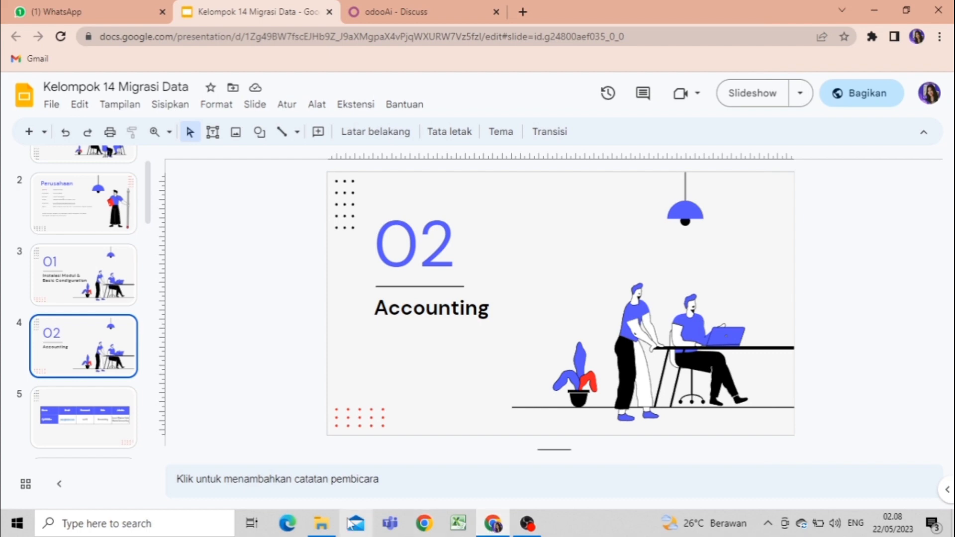
- Look over the migration files in the Downloads folder in File Explorer and return to Odoo in the browser
left_click(323, 525)
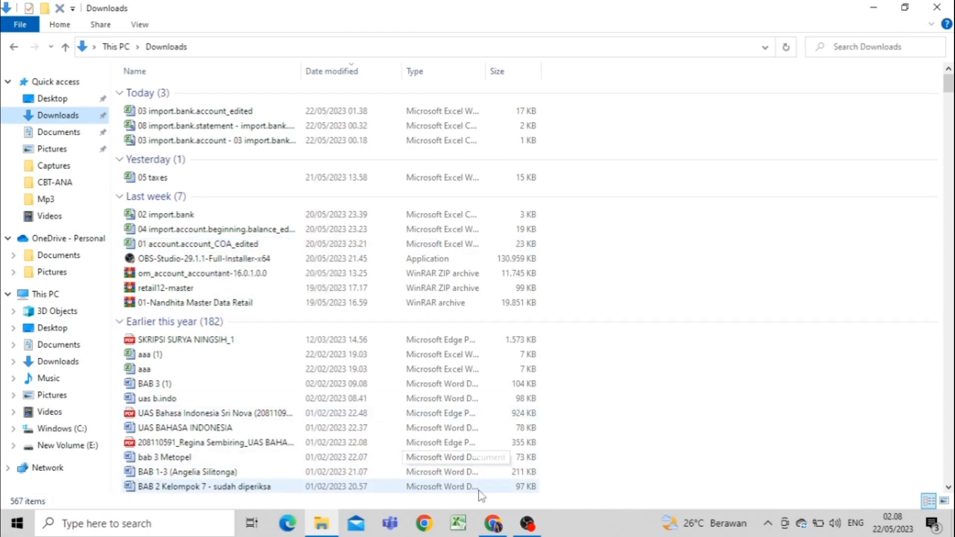
left_click(498, 529)
left_click(398, 12)
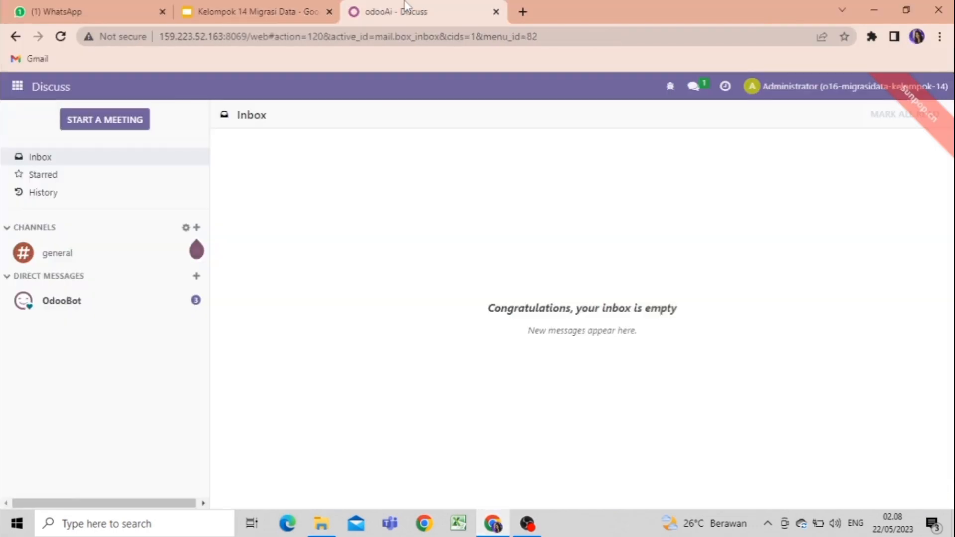
- Open the record import page for the Chart of Accounts in the Accounting module
left_click(18, 88)
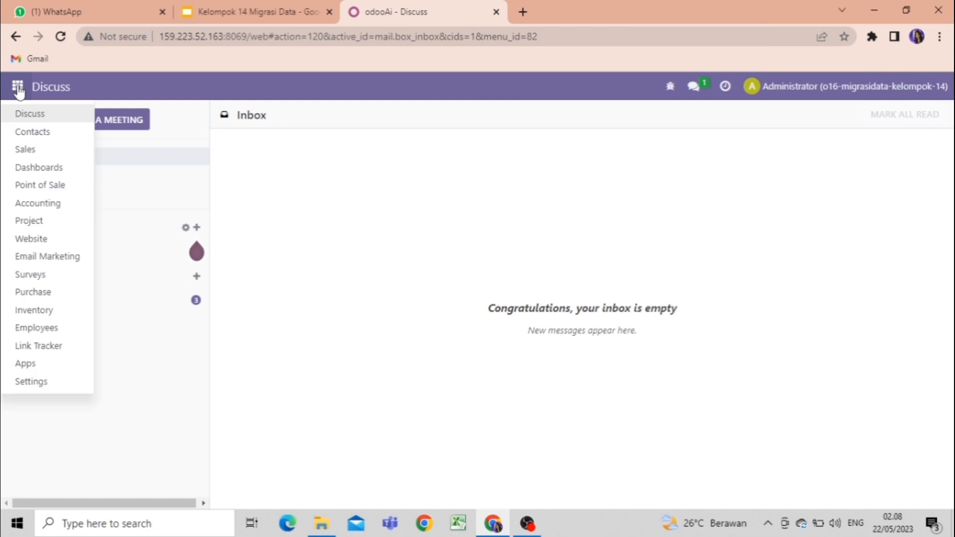
left_click(46, 202)
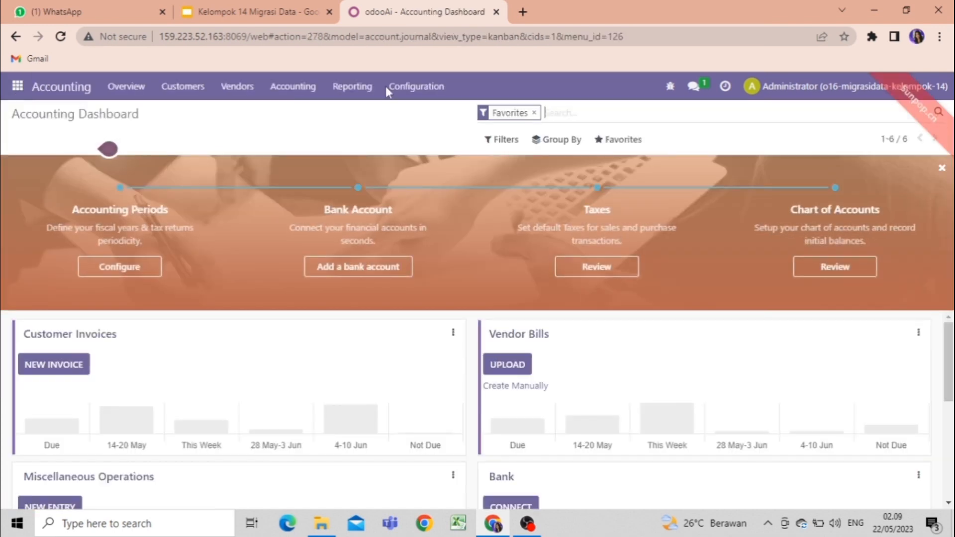
left_click(403, 87)
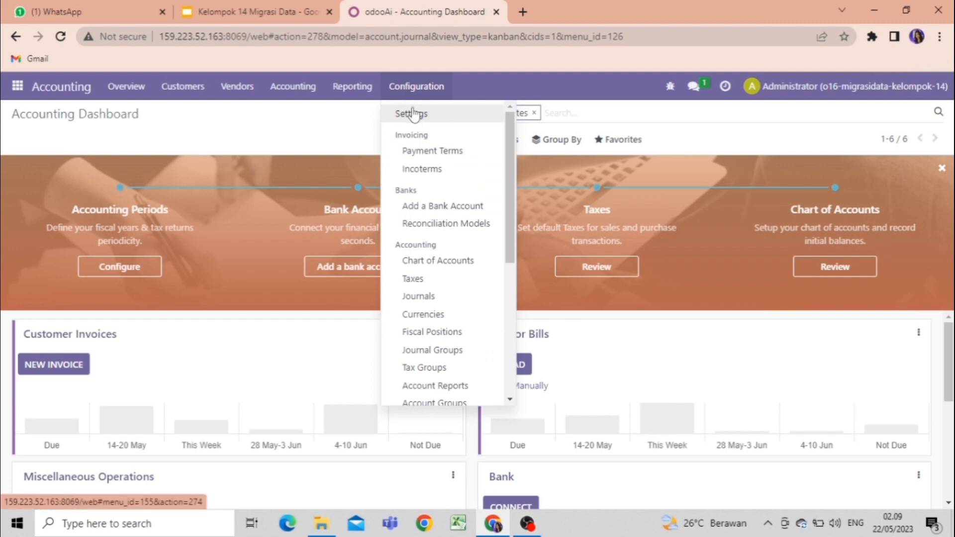
left_click(439, 267)
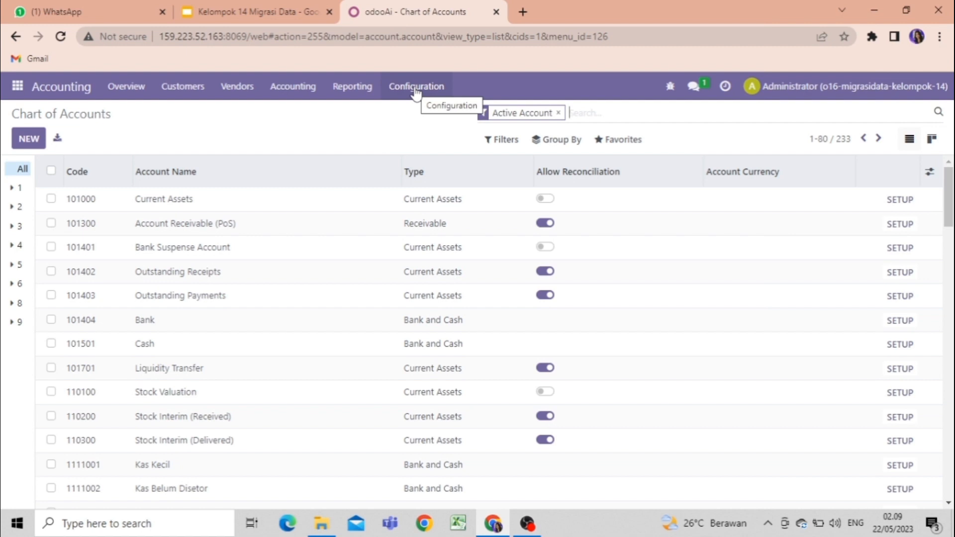
left_click(608, 144)
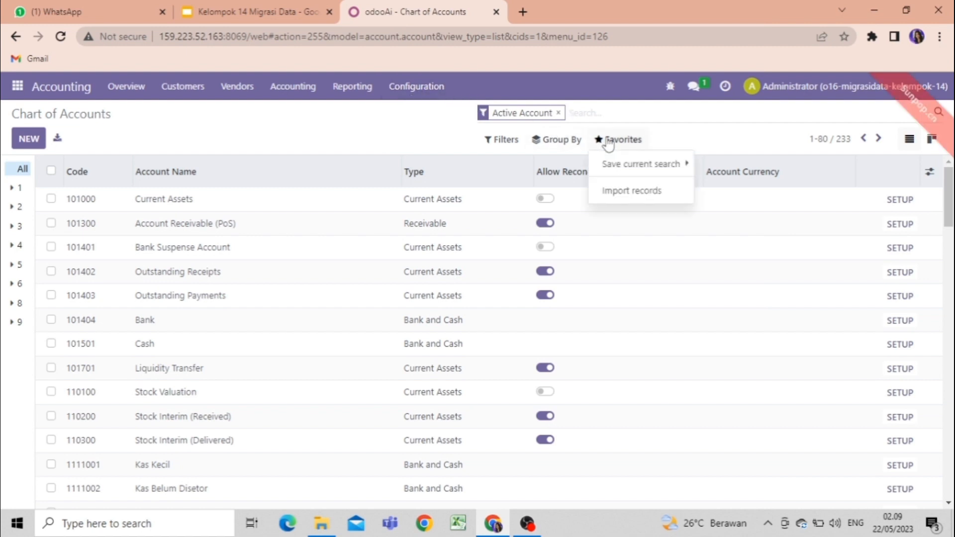
left_click(631, 193)
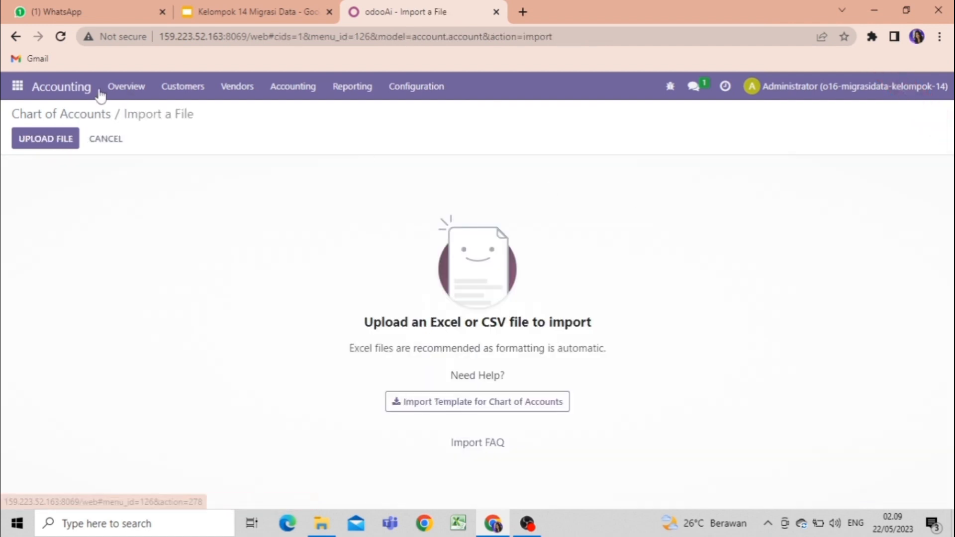
- Upload the file 01 account.account_COA_edited from Downloads for the Chart of Accounts import
left_click(48, 140)
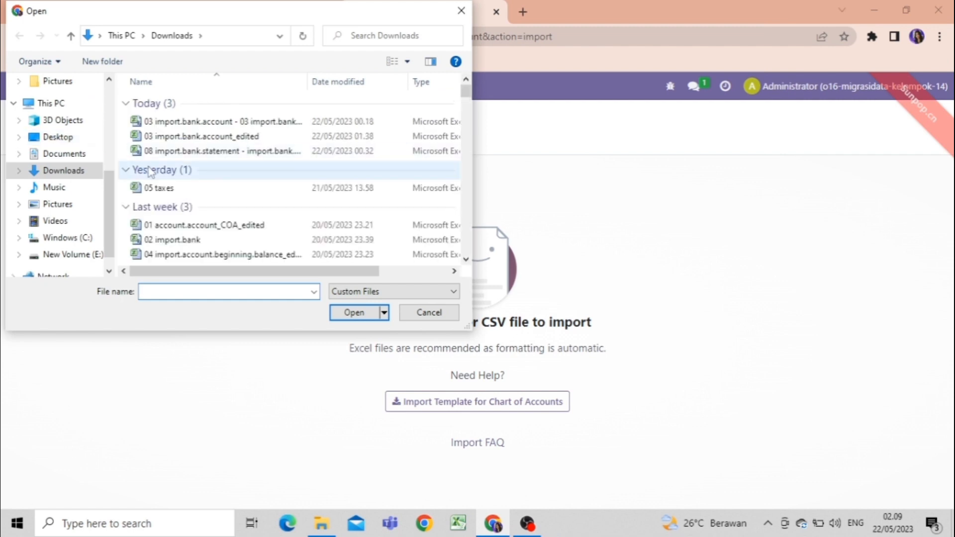
left_click(197, 224)
left_click(353, 312)
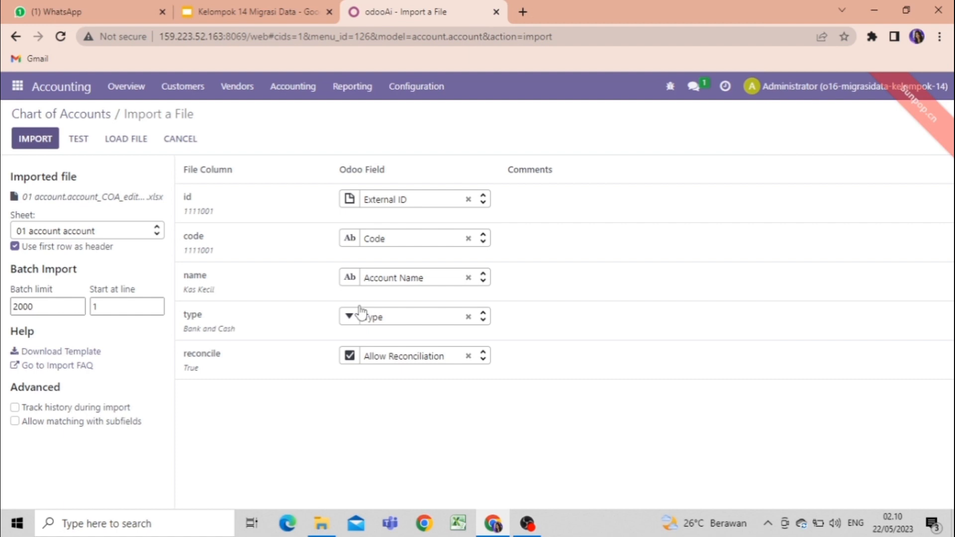
- Test and run the Chart of Accounts import, and look through the resulting account list
left_click(79, 138)
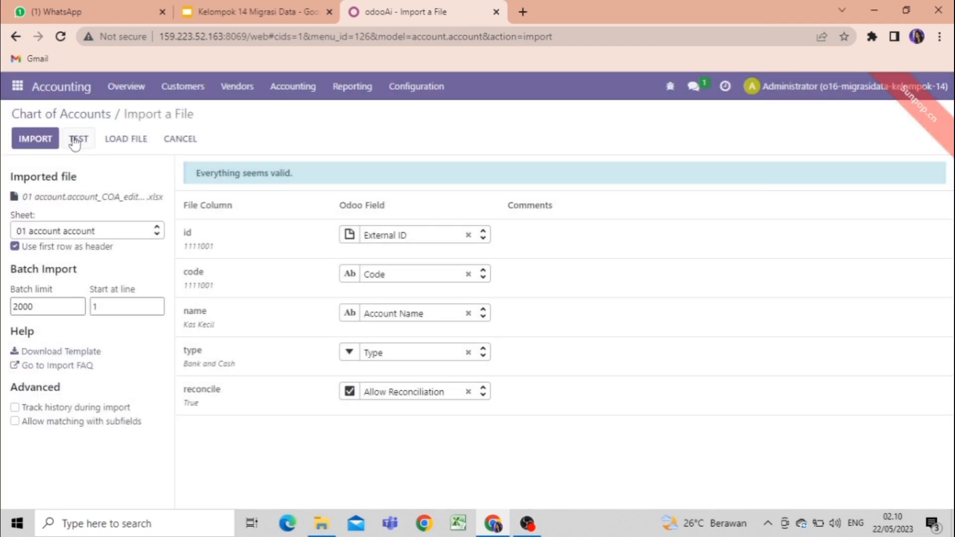
left_click(41, 149)
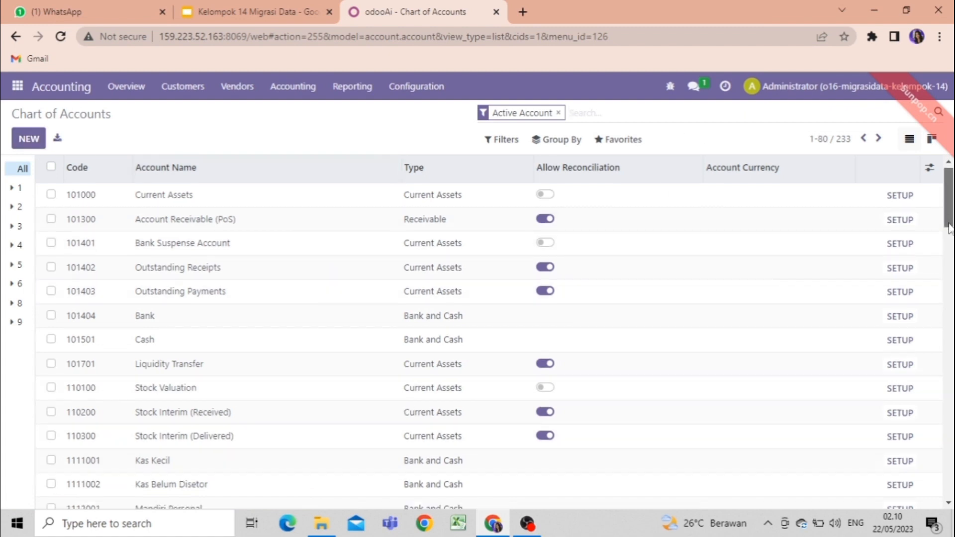
scroll(490, 332, "down", 8)
left_click_drag(953, 295, 943, 205)
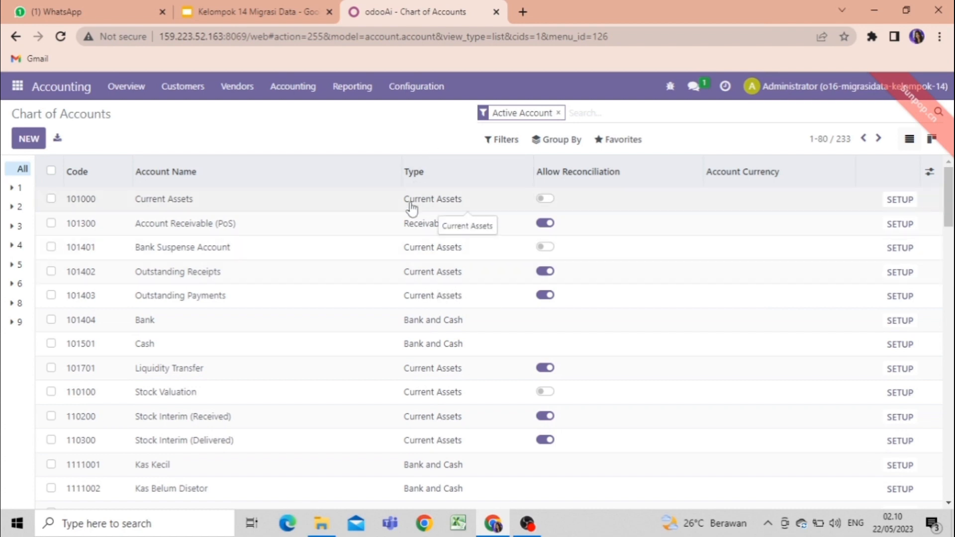
- Open the record import page for Banks in the Contacts configuration
left_click(28, 87)
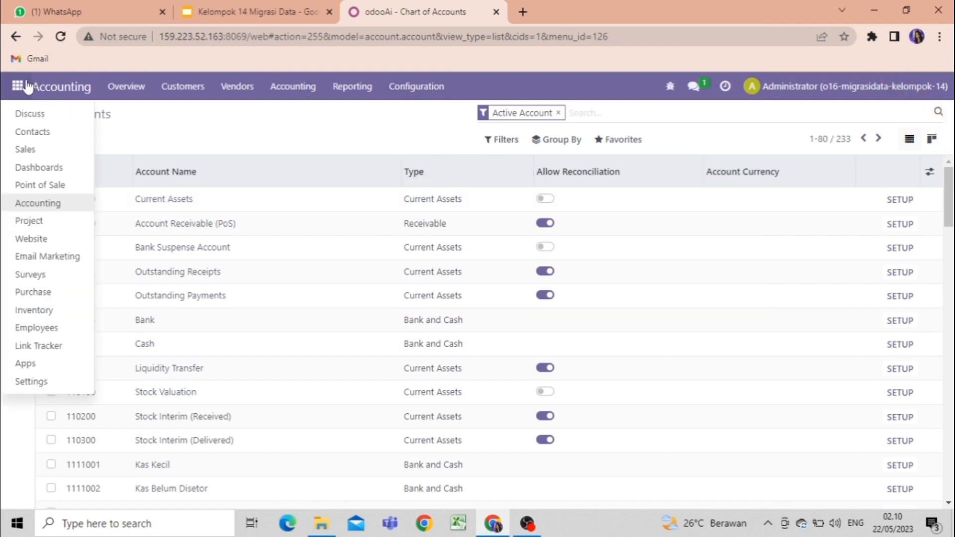
left_click(40, 131)
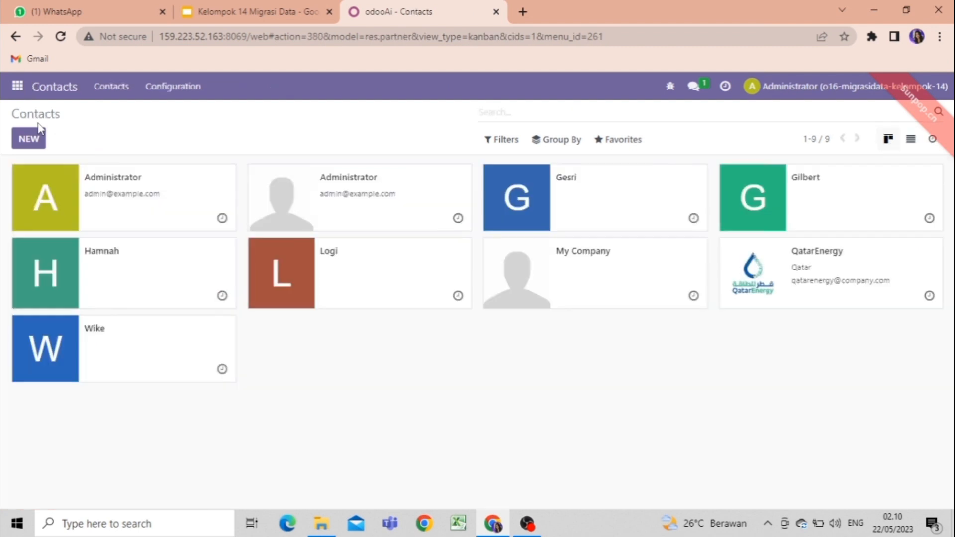
left_click(172, 86)
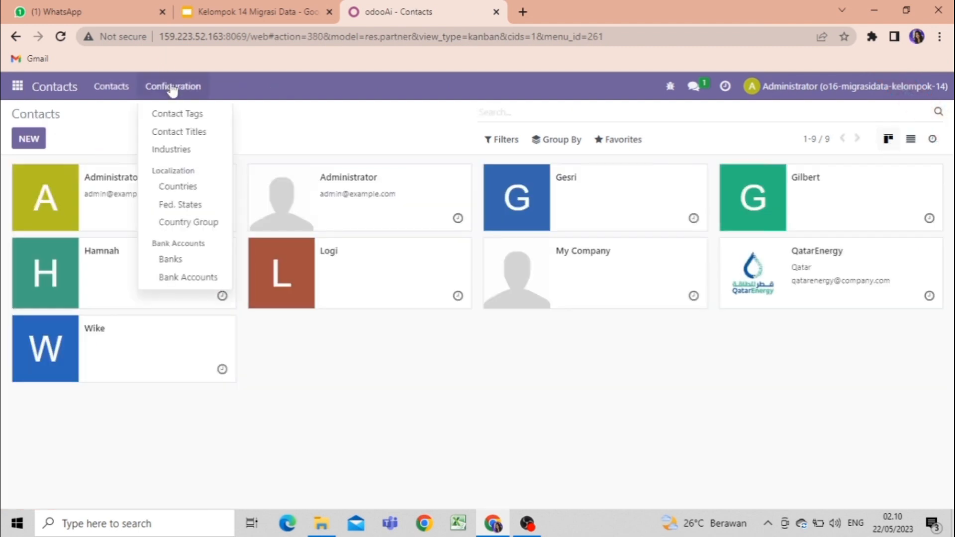
left_click(194, 263)
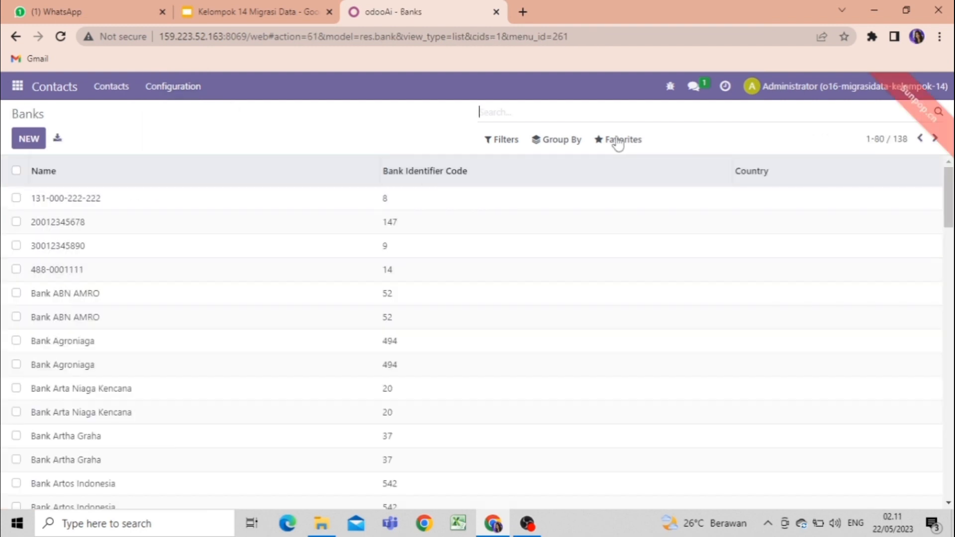
left_click(618, 141)
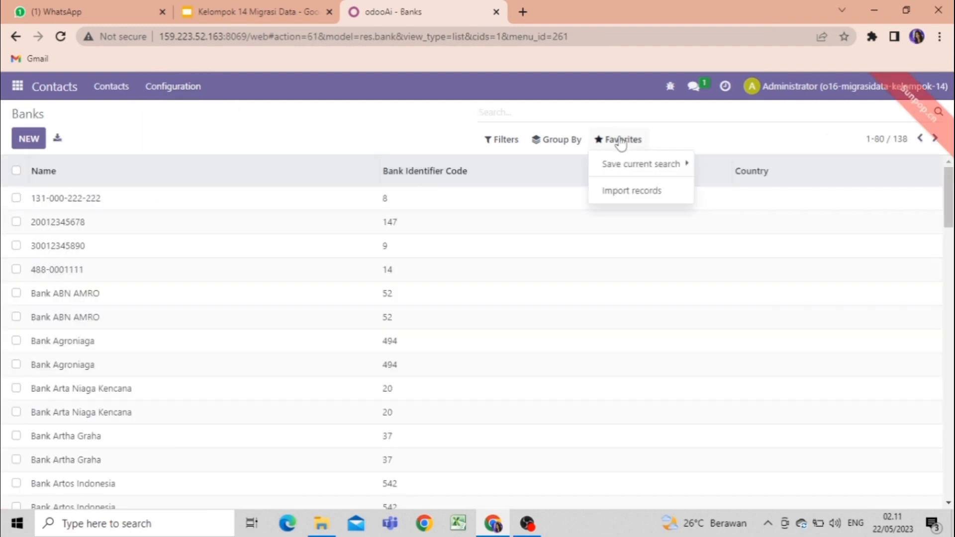
left_click(619, 191)
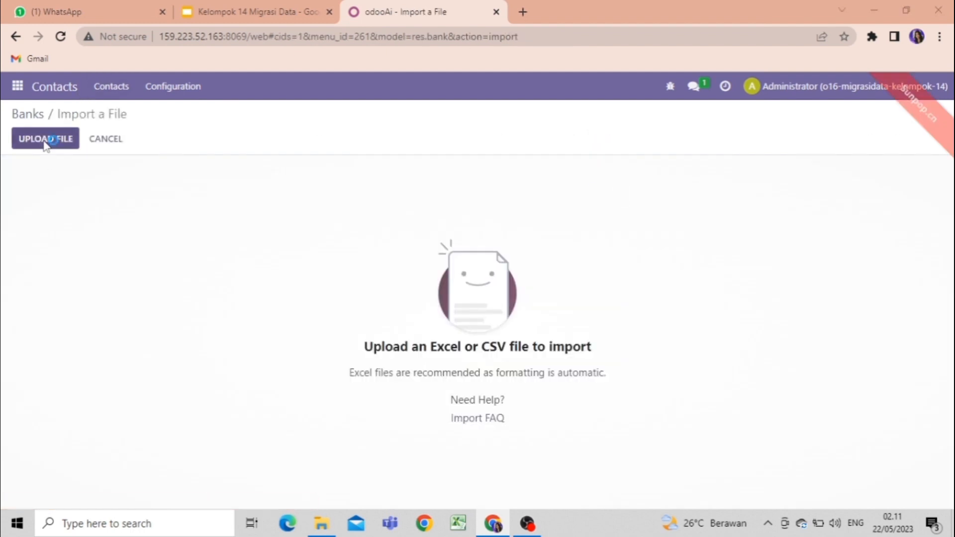
- Upload the file 02 import.bank from Downloads and test the Banks import
left_click(45, 144)
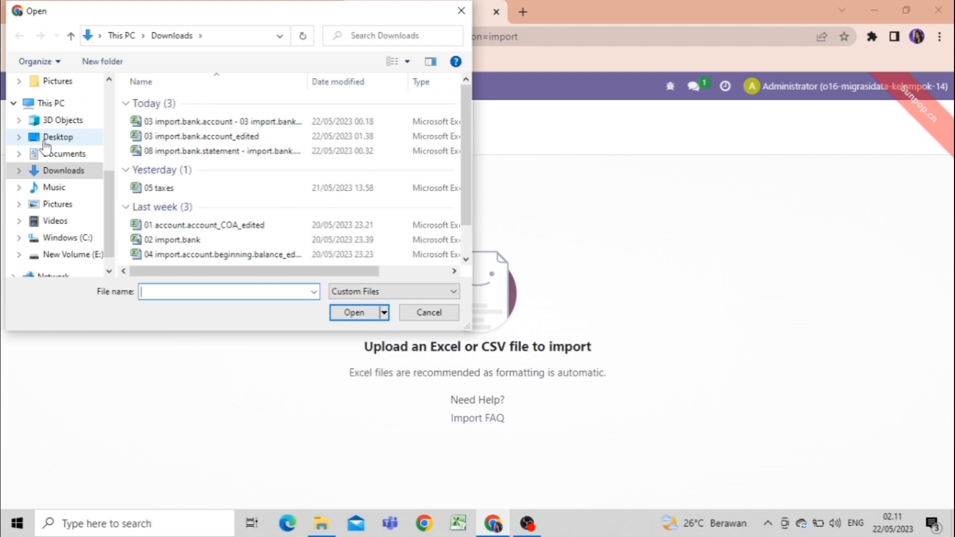
left_click(182, 240)
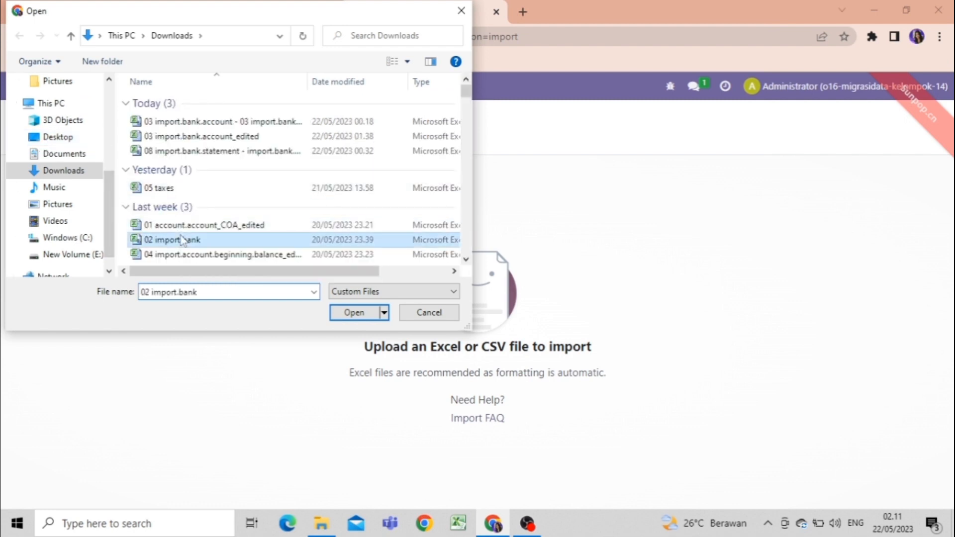
left_click(348, 315)
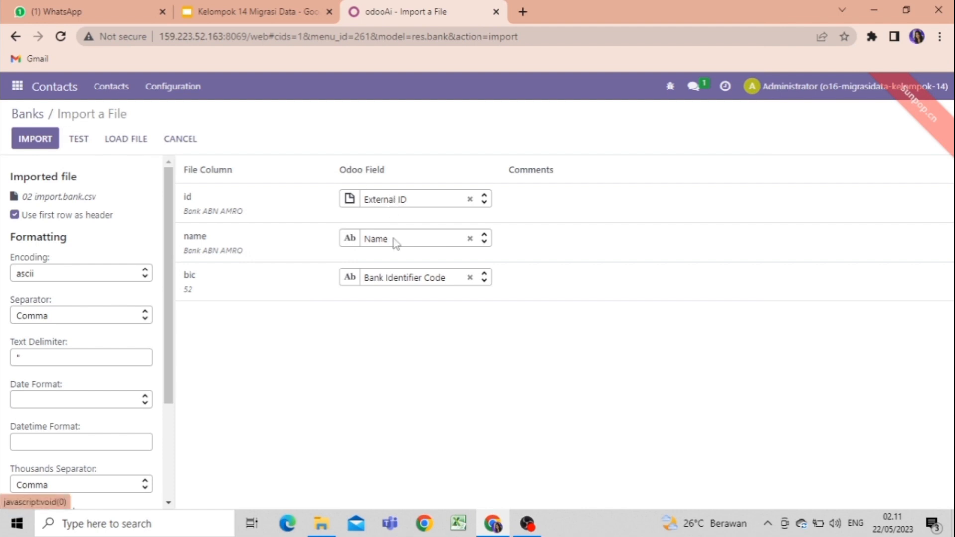
left_click(81, 141)
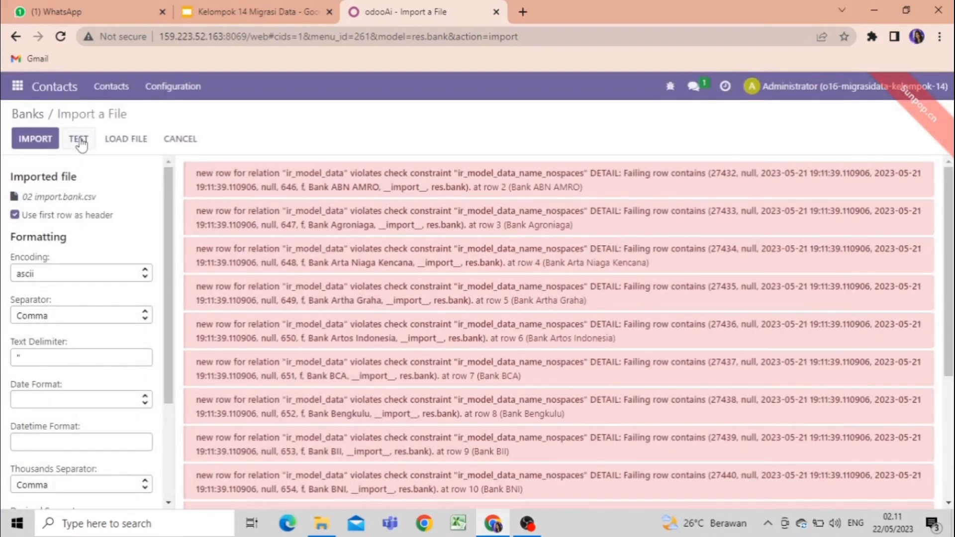
left_click_drag(950, 283, 945, 403)
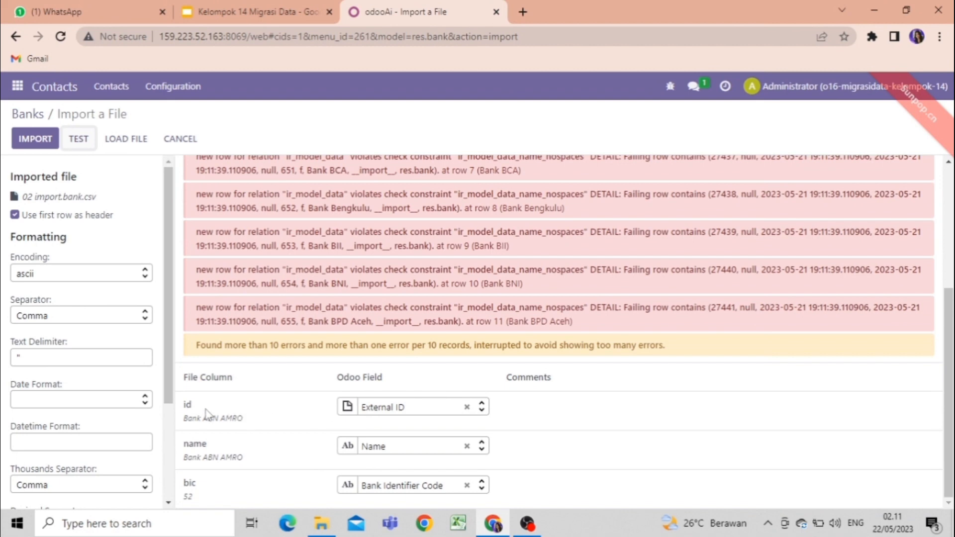
- Remove the External ID mapping from the id column, and retest and run the Banks import
mouse_move(209, 423)
left_click(466, 407)
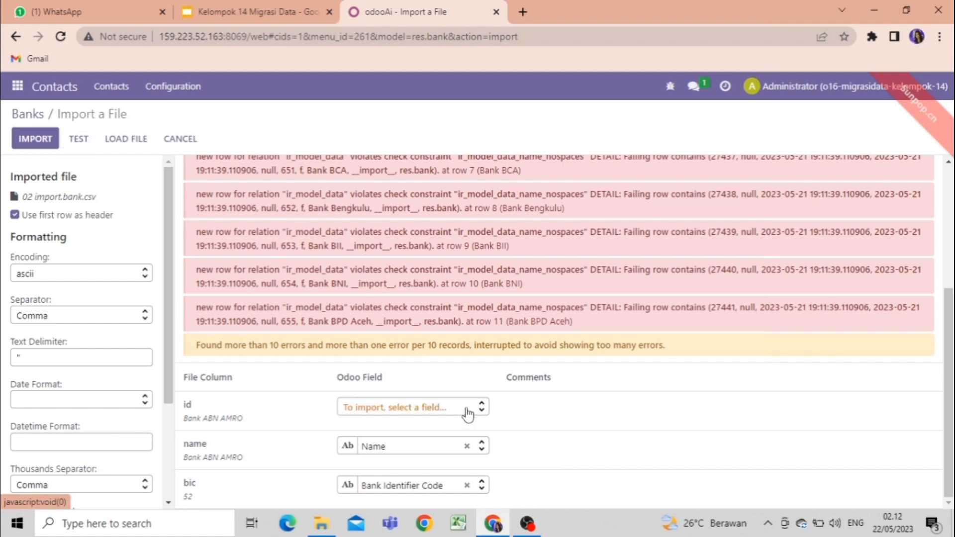
left_click(80, 138)
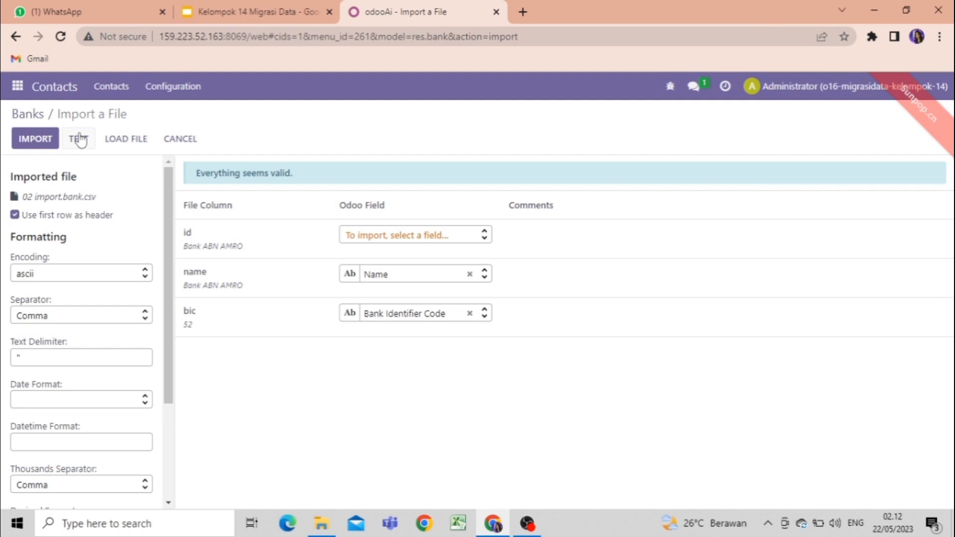
left_click(45, 140)
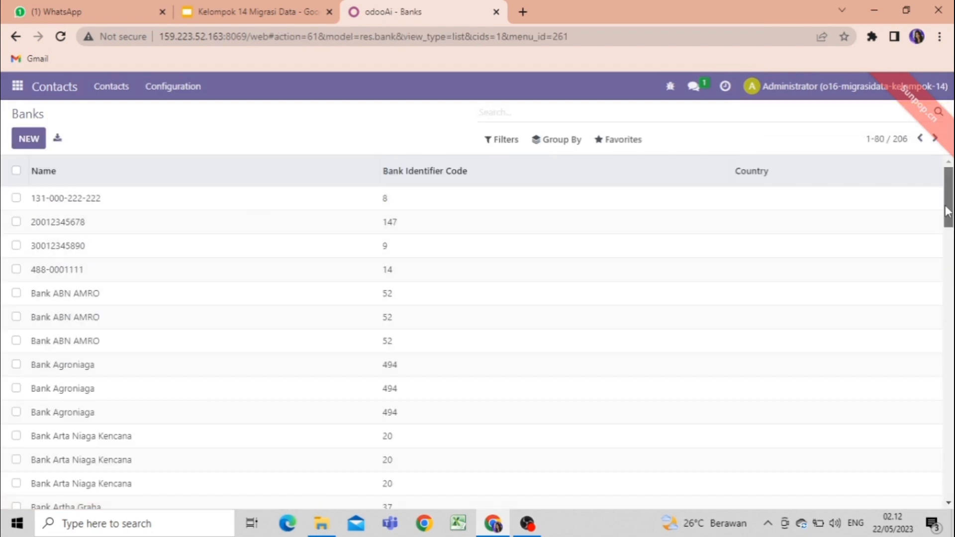
mouse_move(950, 214)
left_mouse_down()
mouse_move(951, 285)
mouse_move(951, 201)
left_mouse_up()
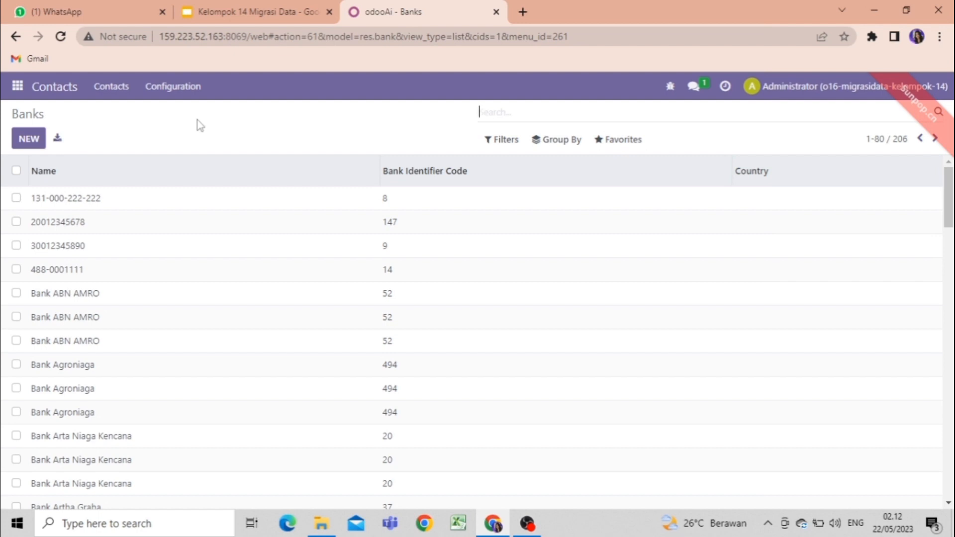
- Open the record import page for Bank Accounts in the Contacts configuration
left_click(180, 94)
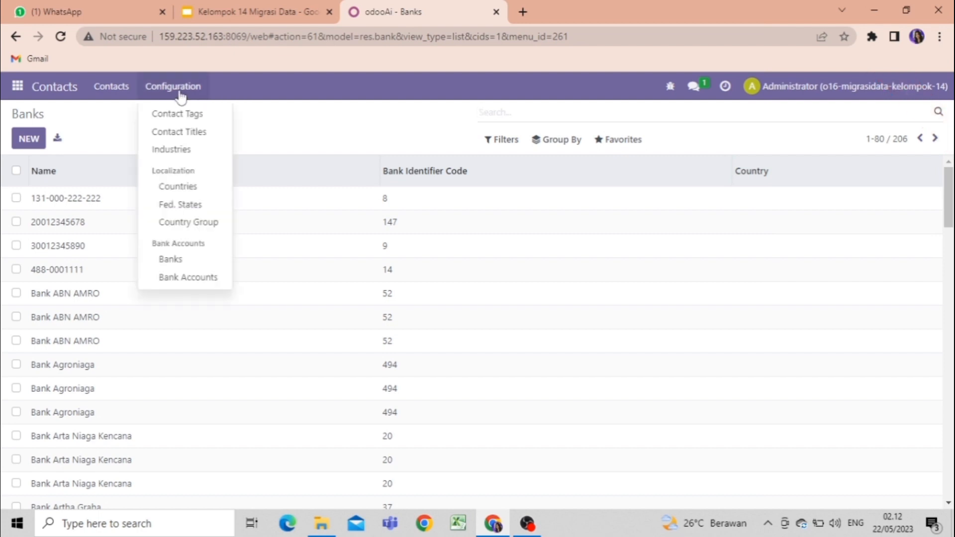
left_click(194, 279)
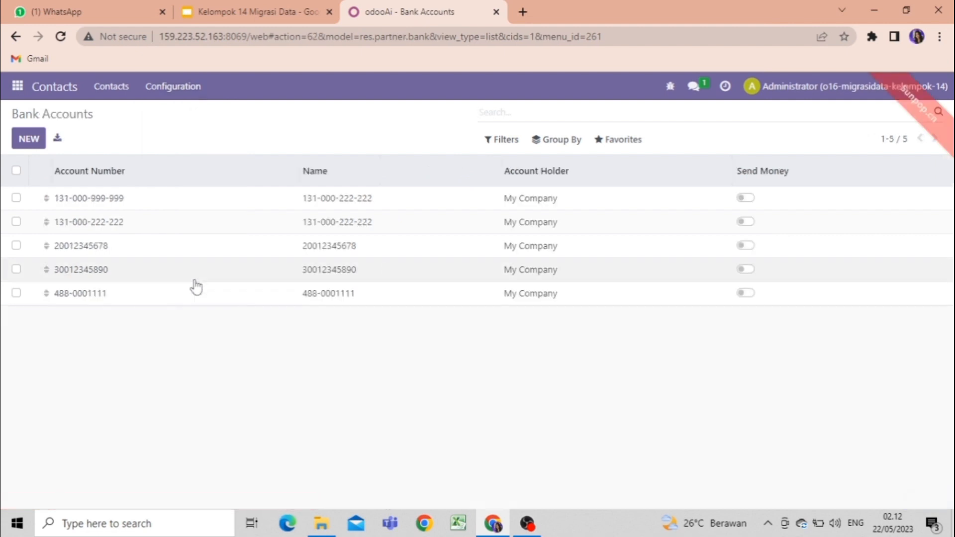
left_click(621, 139)
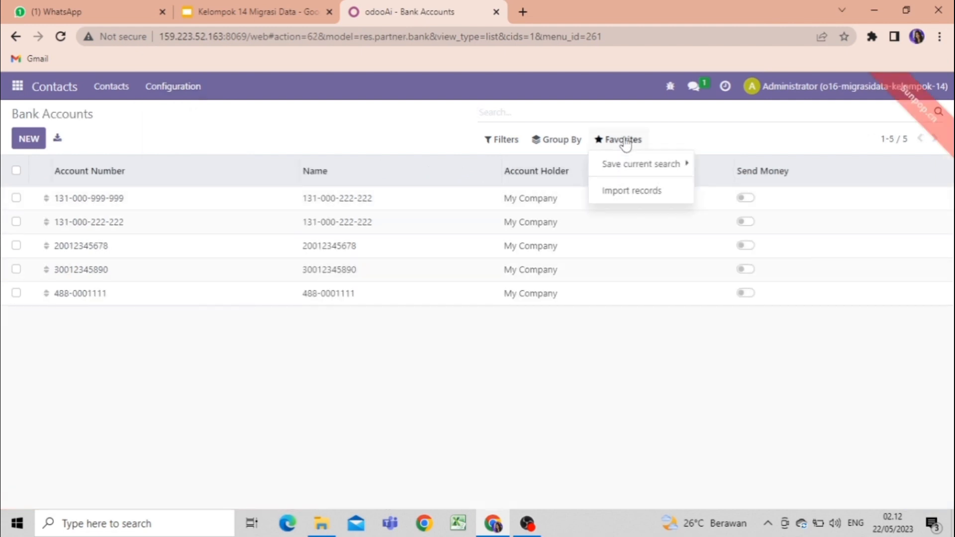
left_click(629, 164)
left_click(630, 191)
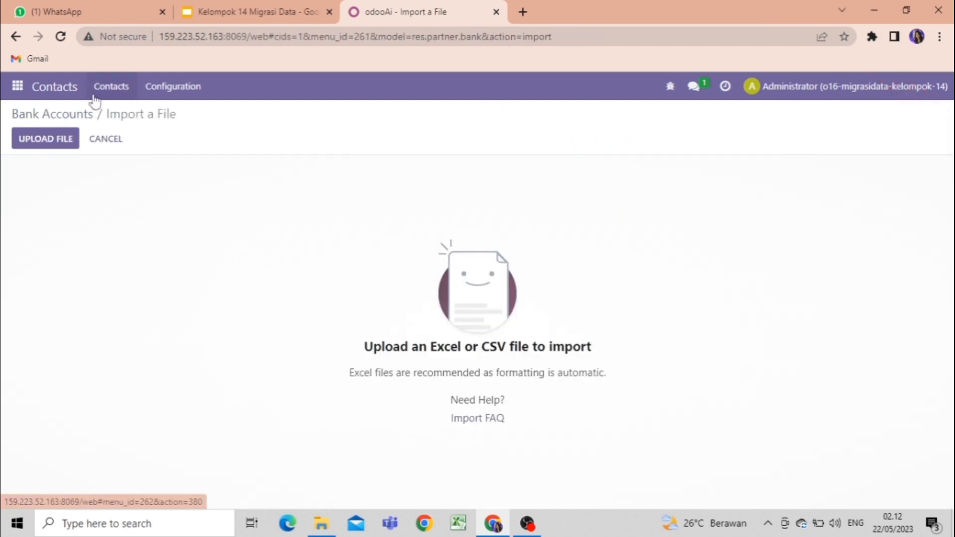
- Upload the file 03 import.bank.account_edited from Downloads, test the Bank Accounts import and review the warnings on the Bank column
left_click(60, 147)
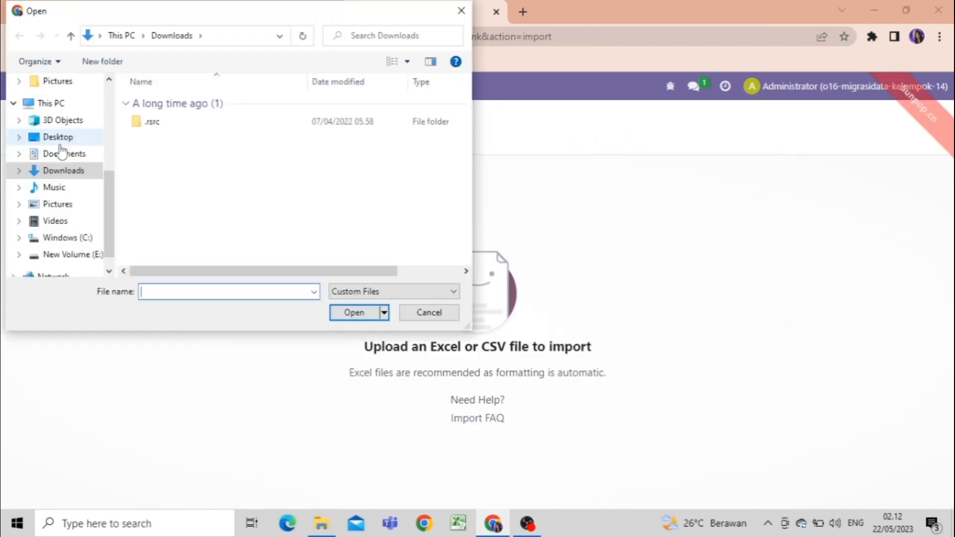
left_click(222, 136)
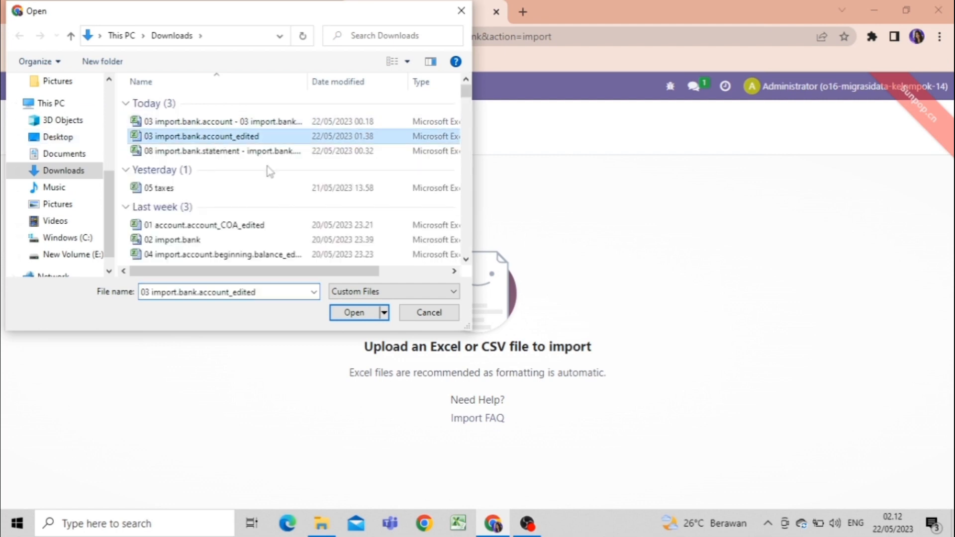
left_click(352, 312)
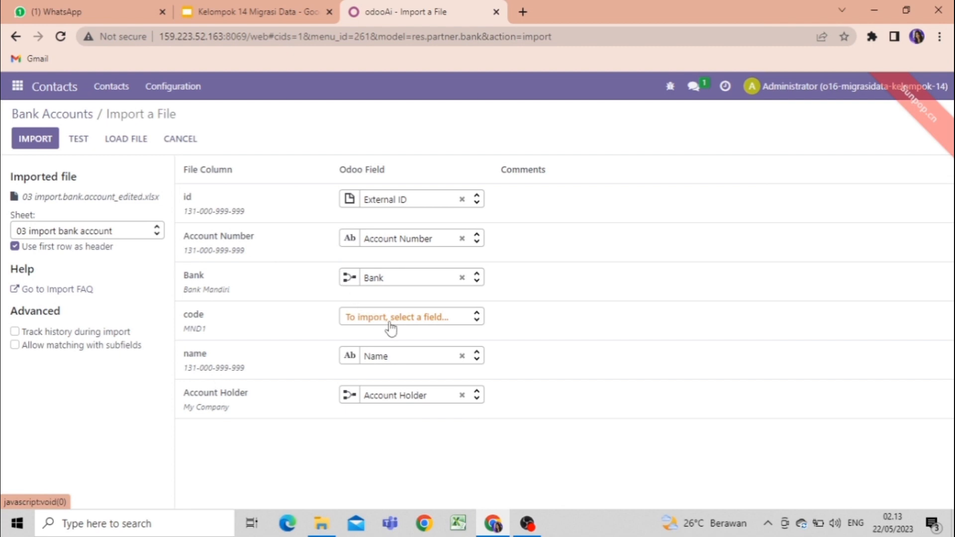
left_click(79, 142)
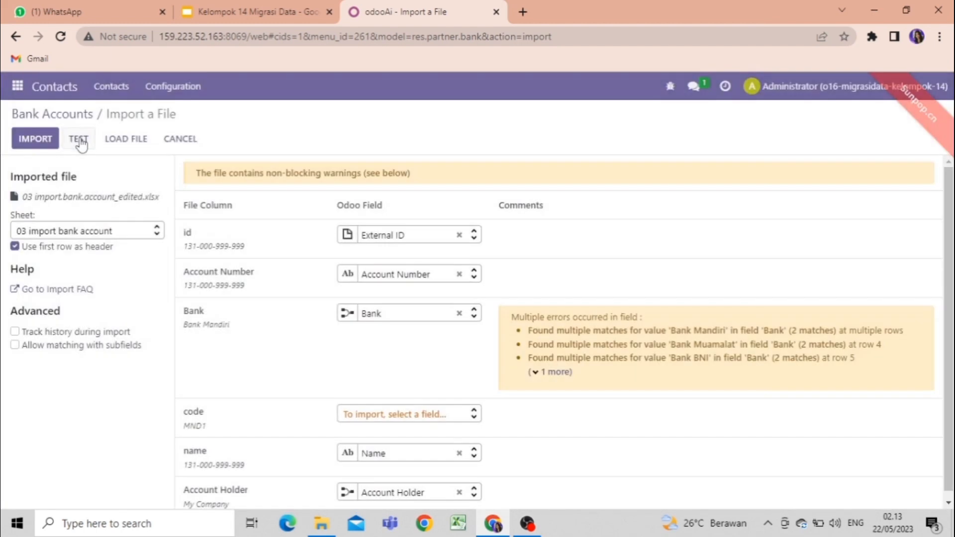
left_click(537, 373)
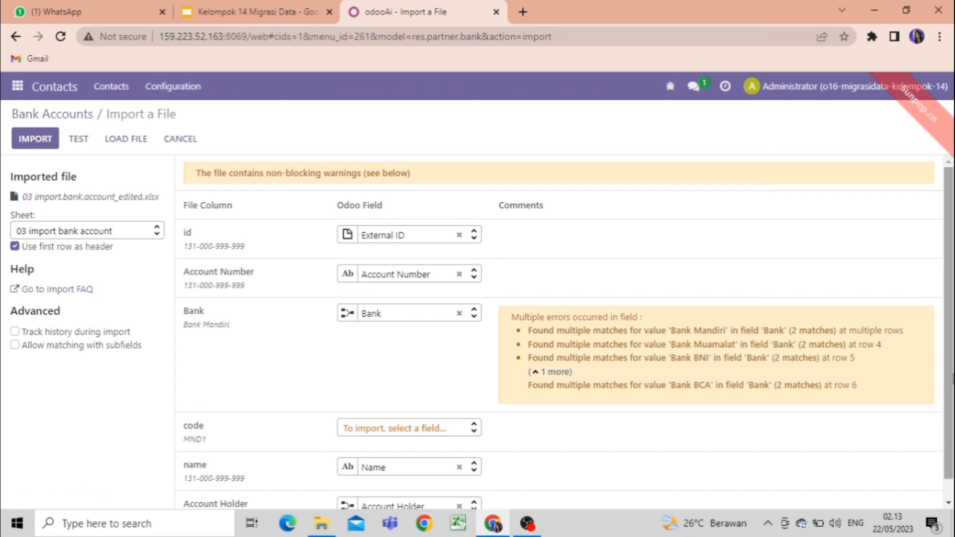
scroll(951, 426, "down", 1)
mouse_move(952, 442)
left_mouse_down()
mouse_move(952, 409)
mouse_move(951, 433)
left_mouse_up()
left_click(539, 351)
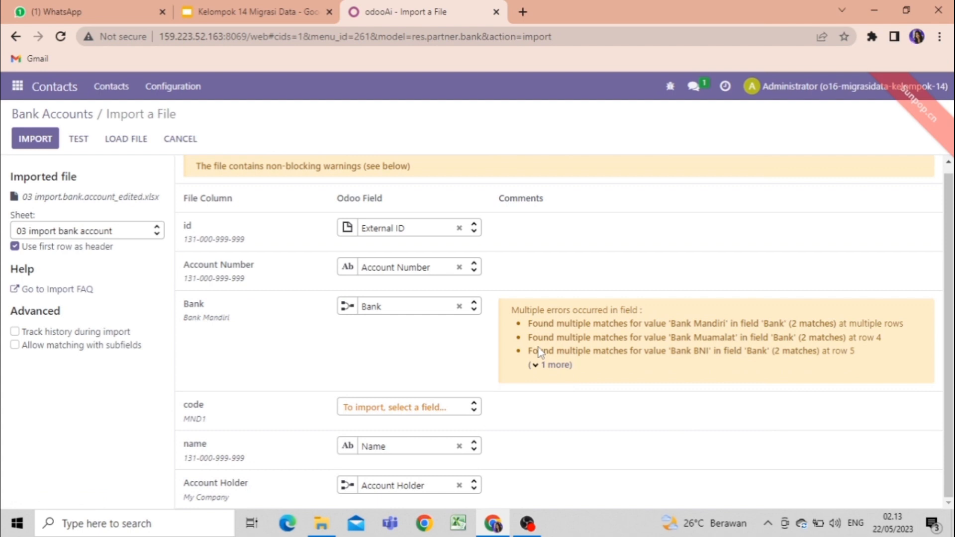
- Try reselecting Bank as the Odoo field for the Bank column and retest the import
left_click(473, 308)
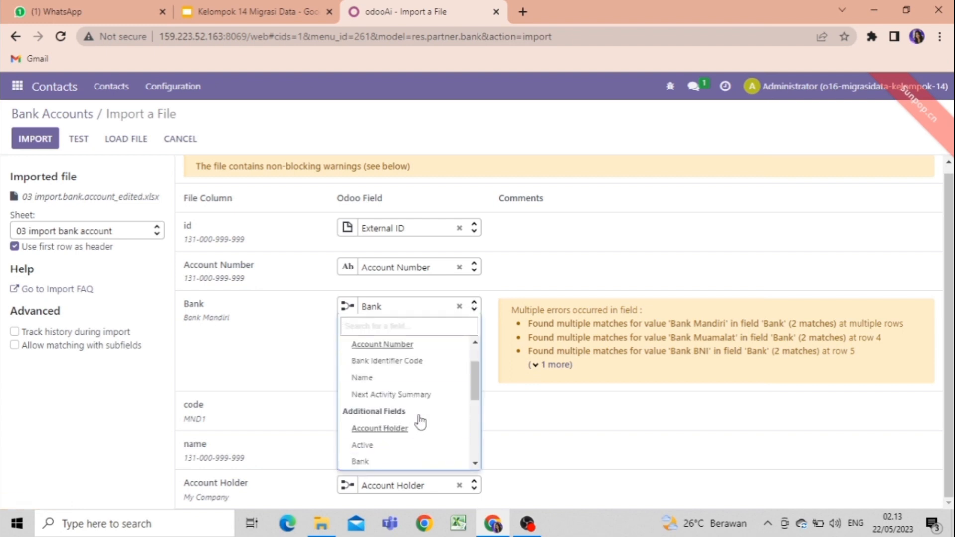
left_click(421, 462)
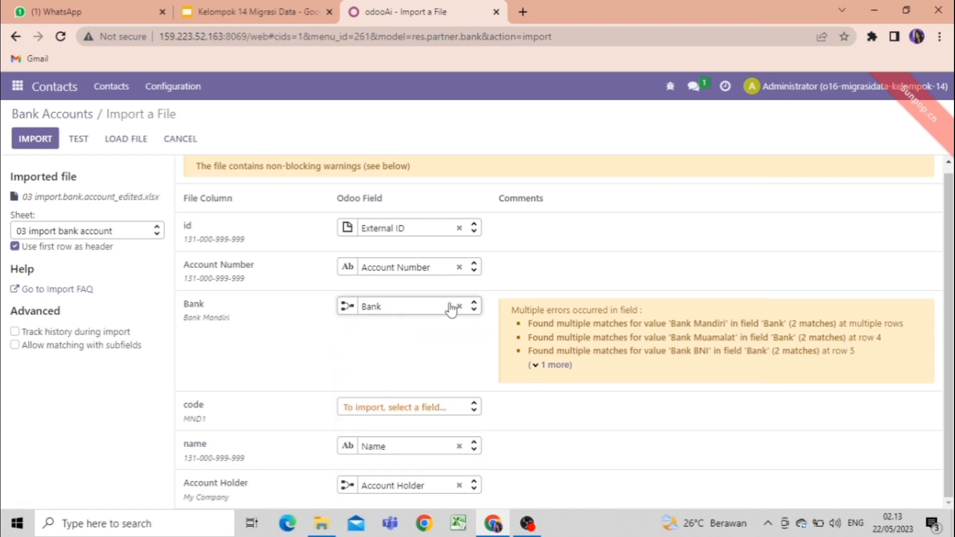
left_click(79, 139)
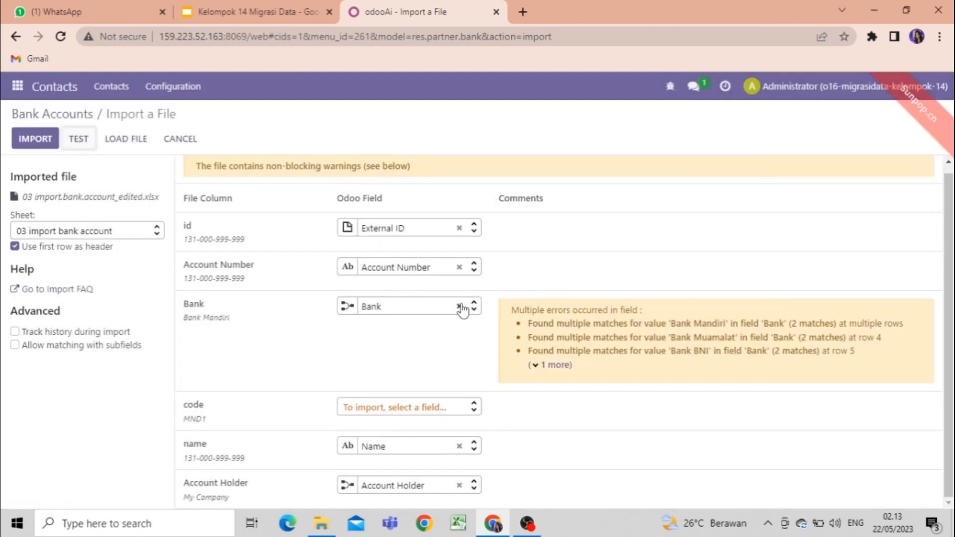
- Remove the field mapping from the Bank column, and retest and run the Bank Accounts import
left_click(459, 307)
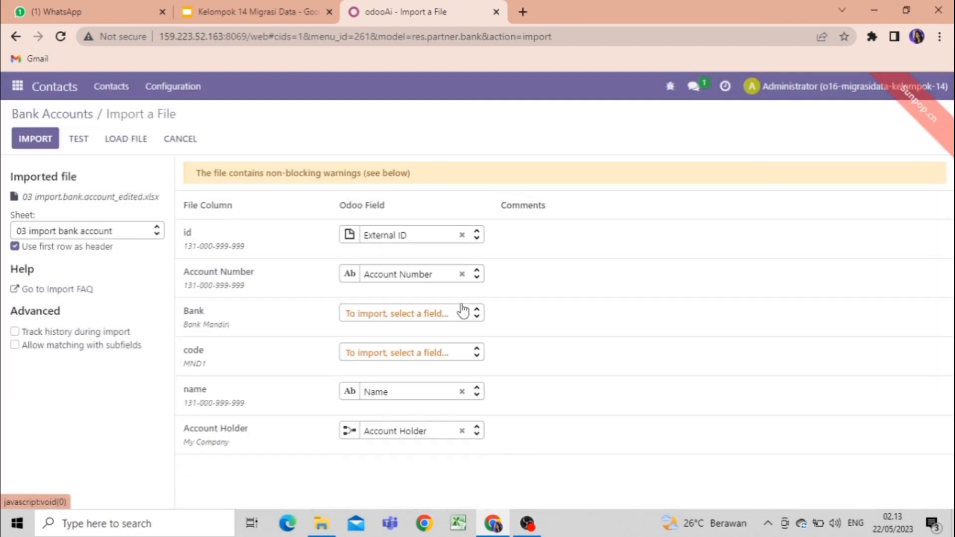
left_click(82, 139)
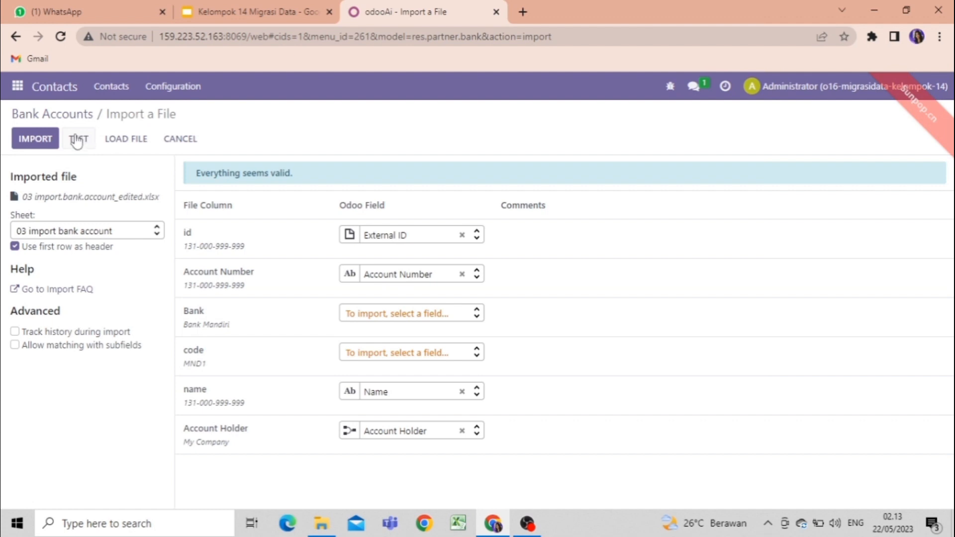
left_click(44, 134)
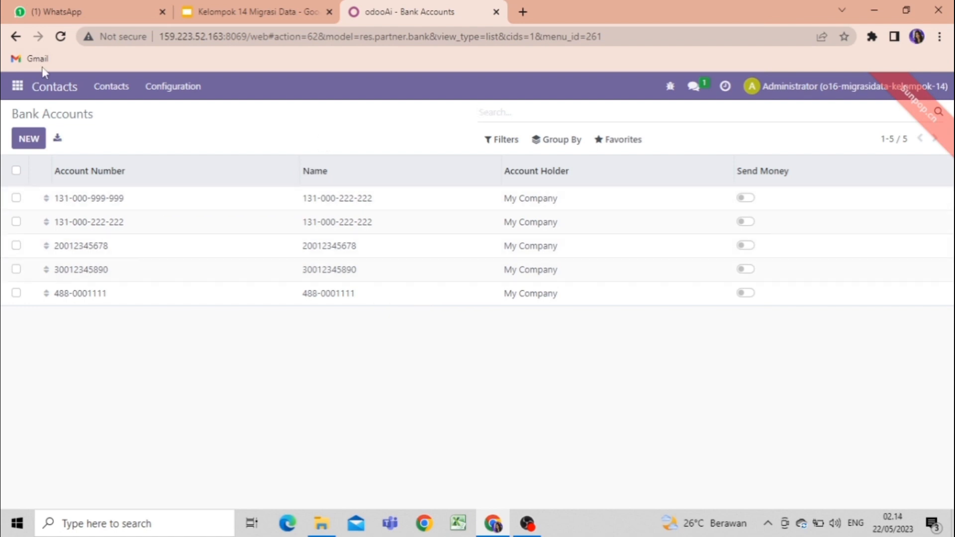
- Open the record import page for Journal Entries in the Accounting module
left_click(18, 87)
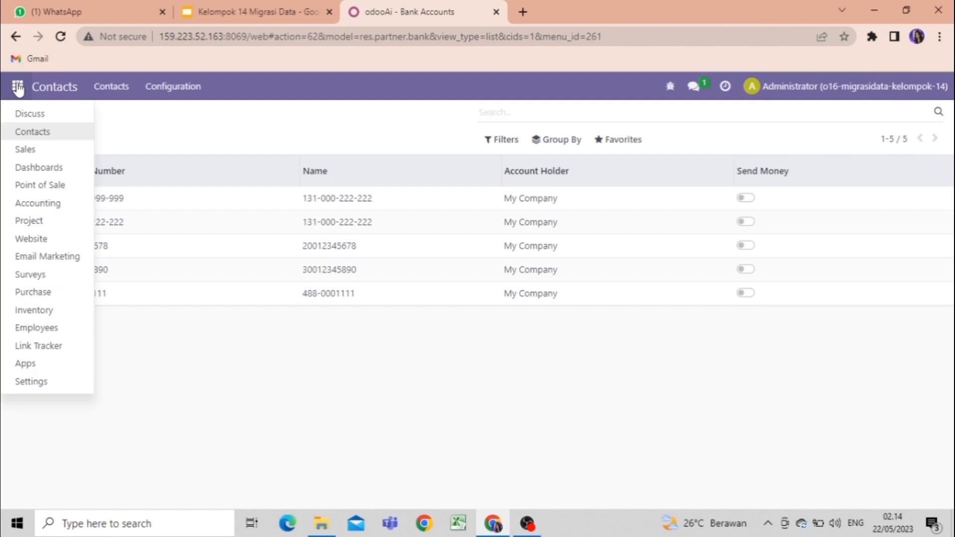
left_click(23, 200)
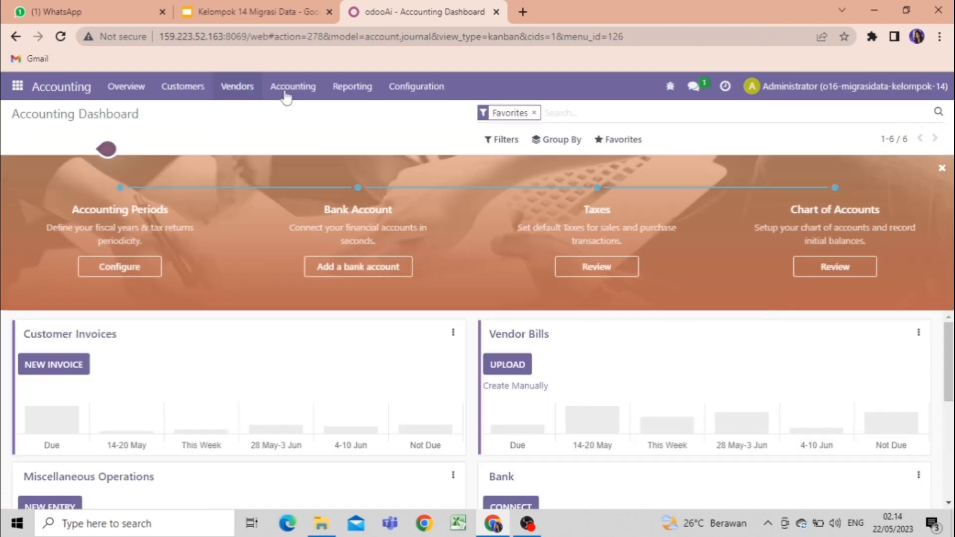
left_click(290, 87)
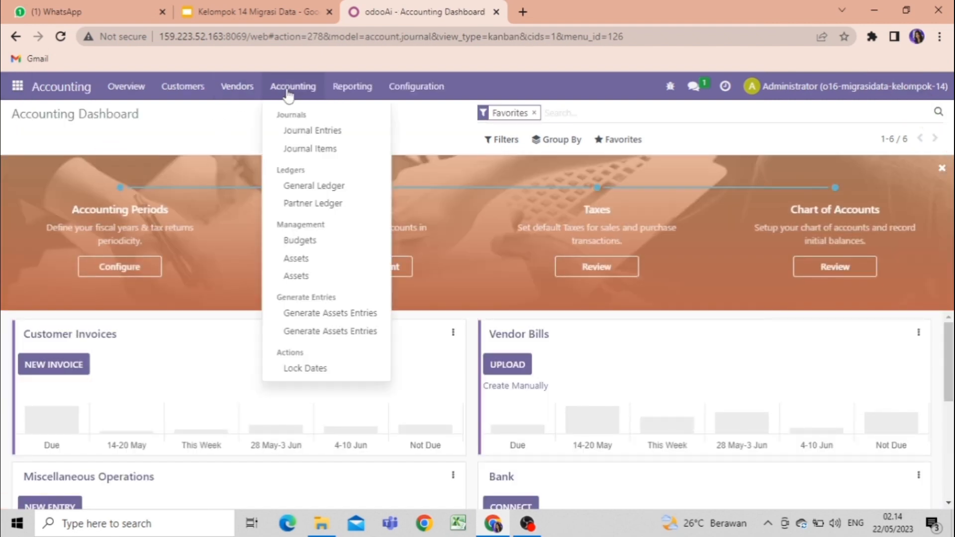
left_click(301, 133)
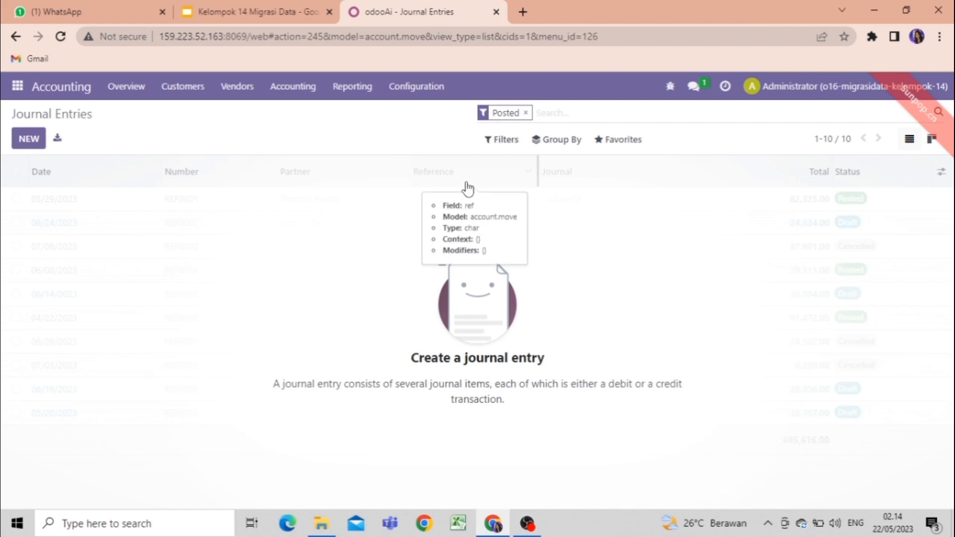
left_click(606, 142)
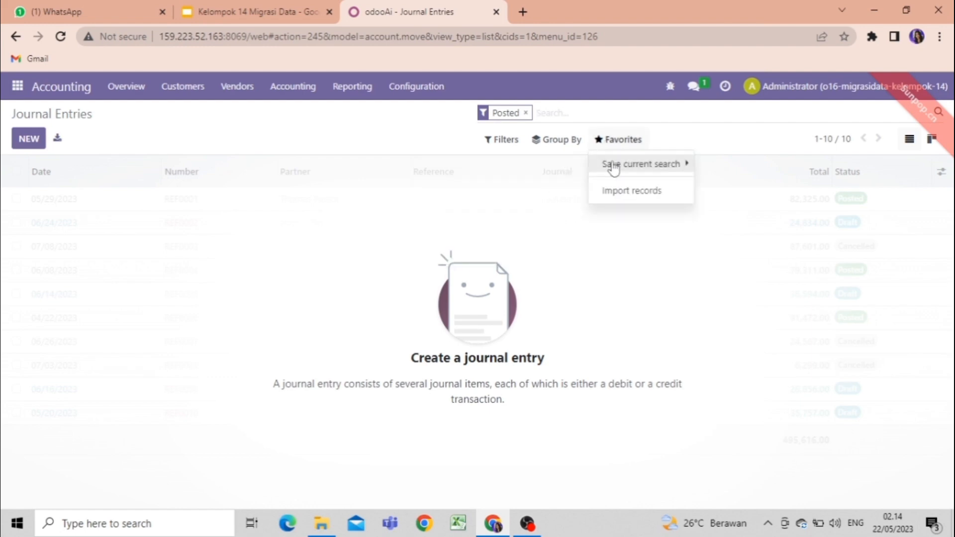
left_click(612, 163)
left_click(618, 191)
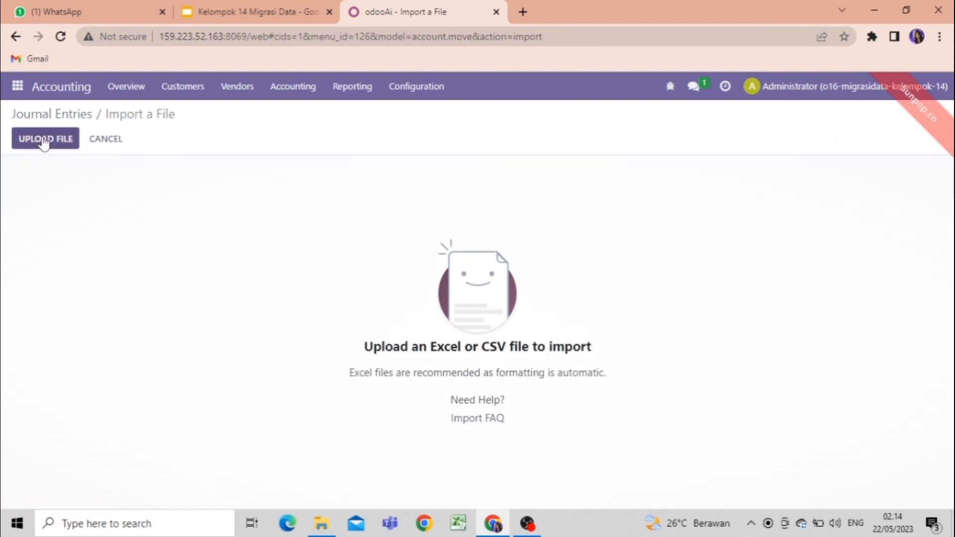
- Upload the file 04 import.account.beginning.balance_edited from Downloads, and test and run the Journal Entries import
left_click(44, 142)
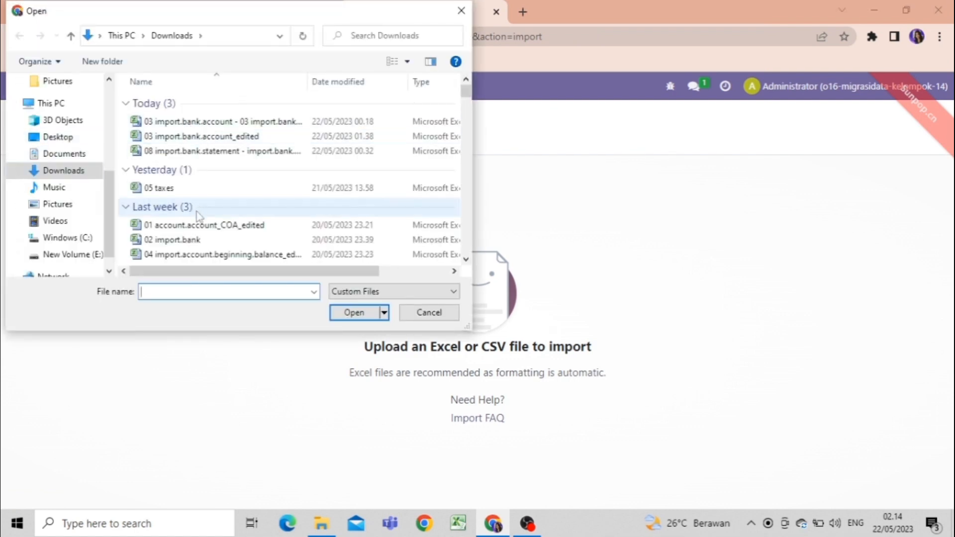
left_click(224, 254)
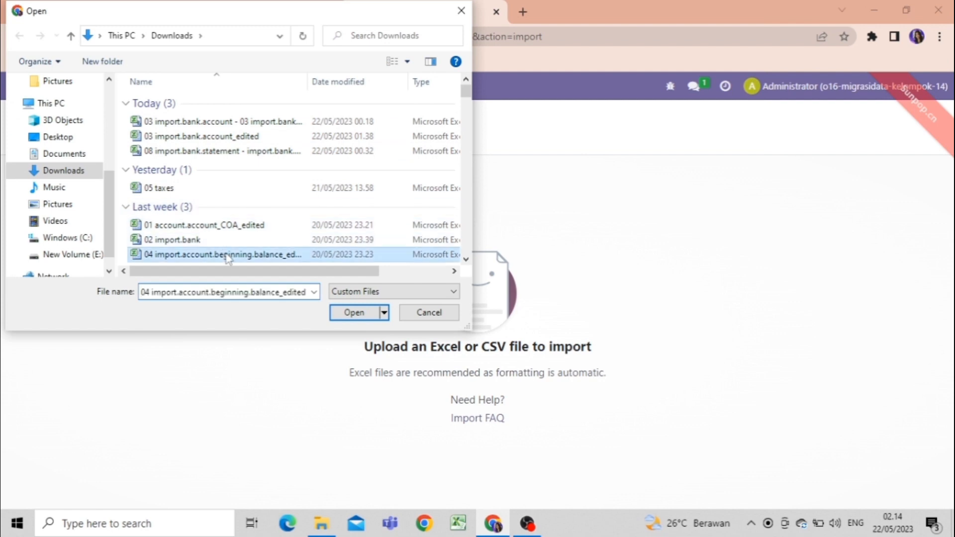
left_click(354, 313)
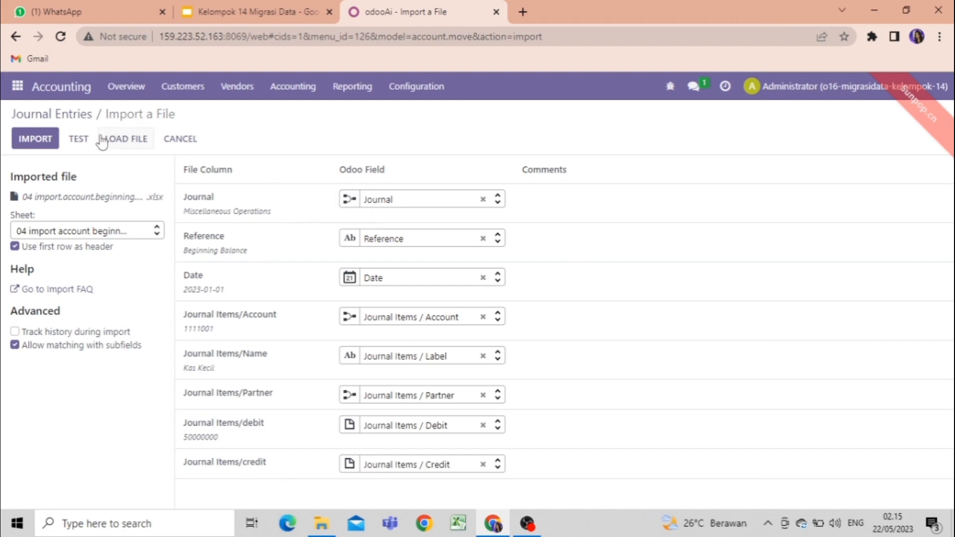
left_click(79, 140)
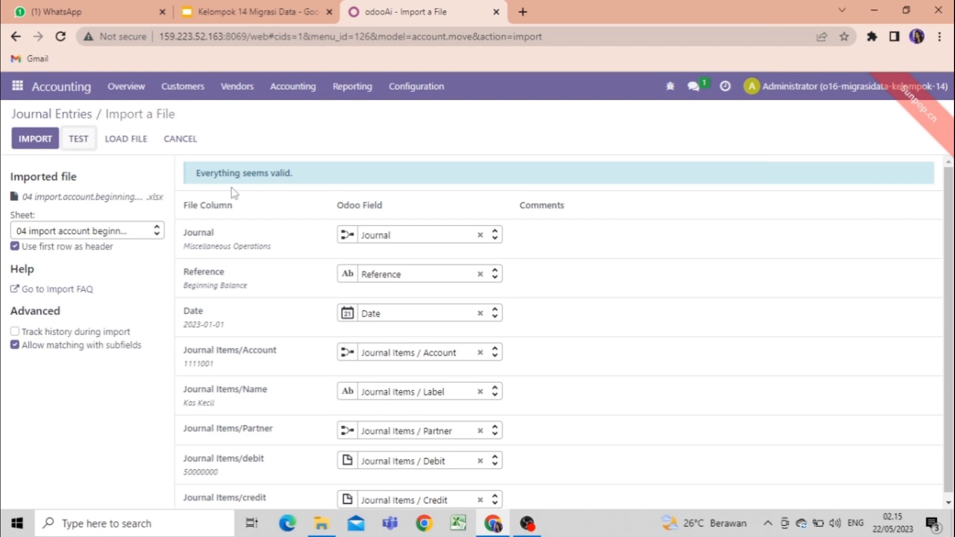
left_click(38, 139)
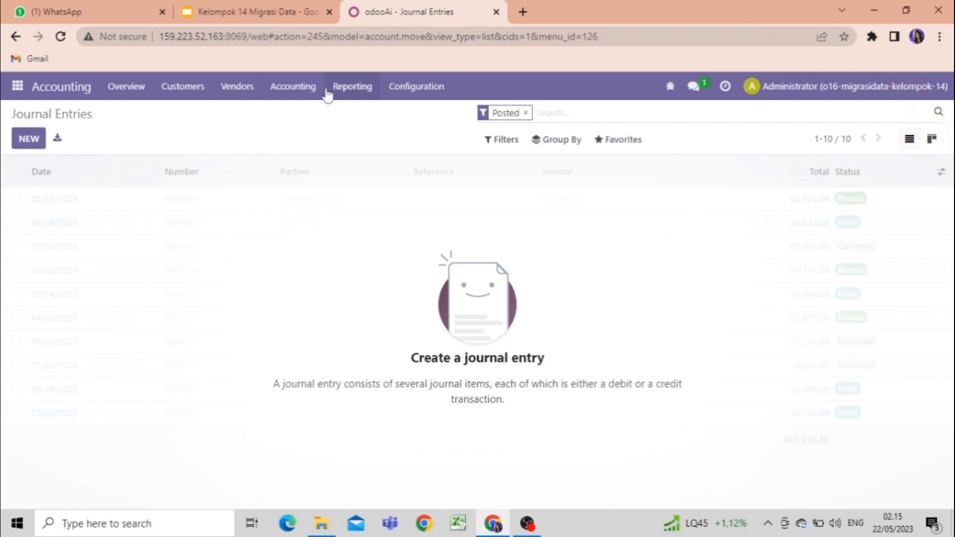
- Save the Accounting settings with QAR as the main currency
left_click(395, 91)
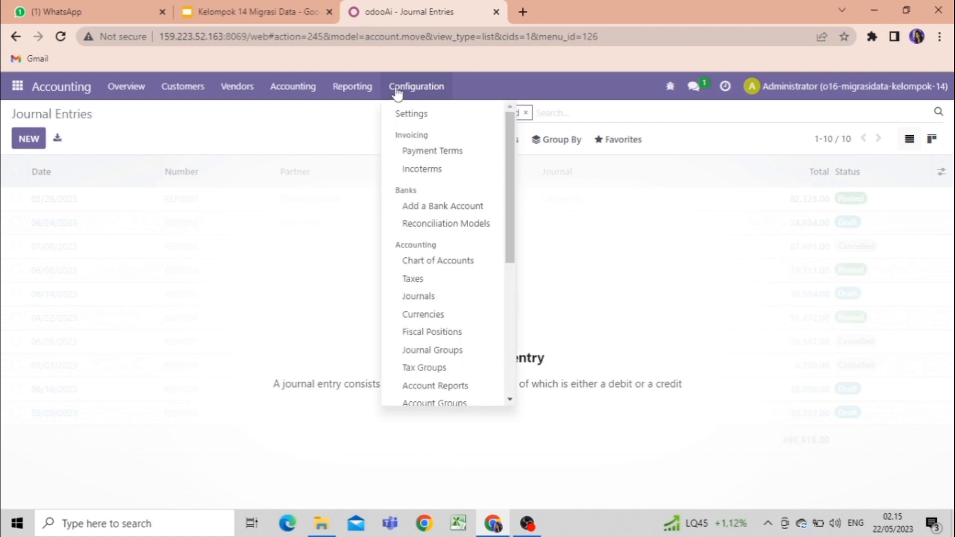
left_click(413, 115)
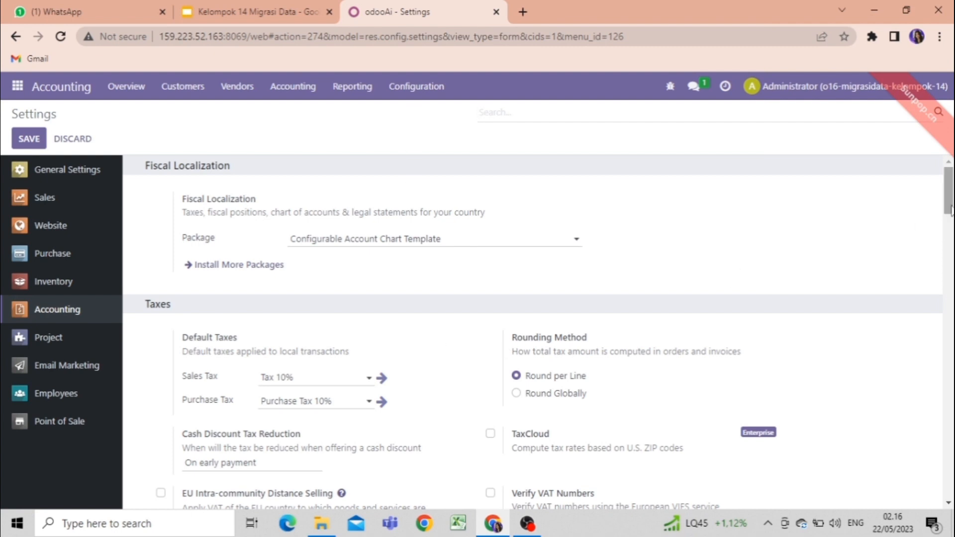
left_click_drag(951, 209, 951, 254)
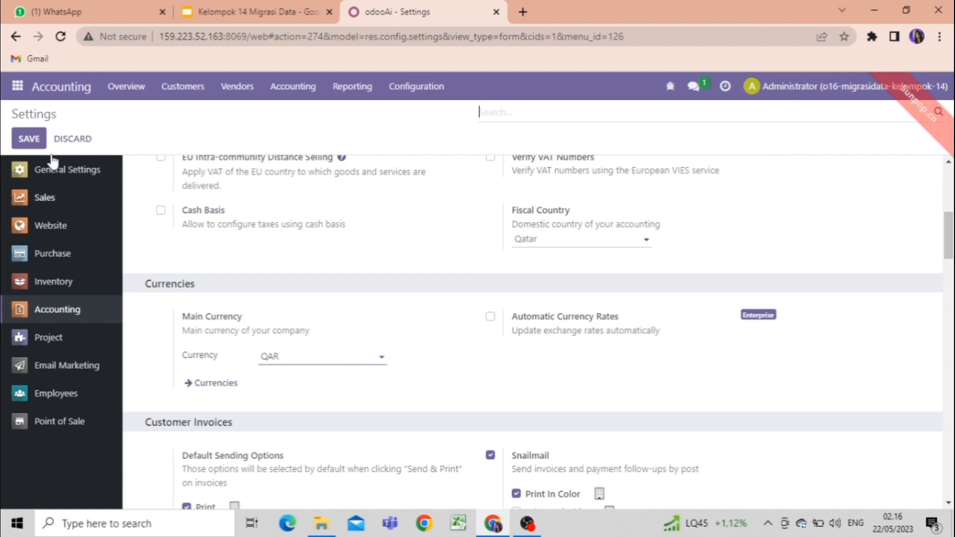
left_click(33, 140)
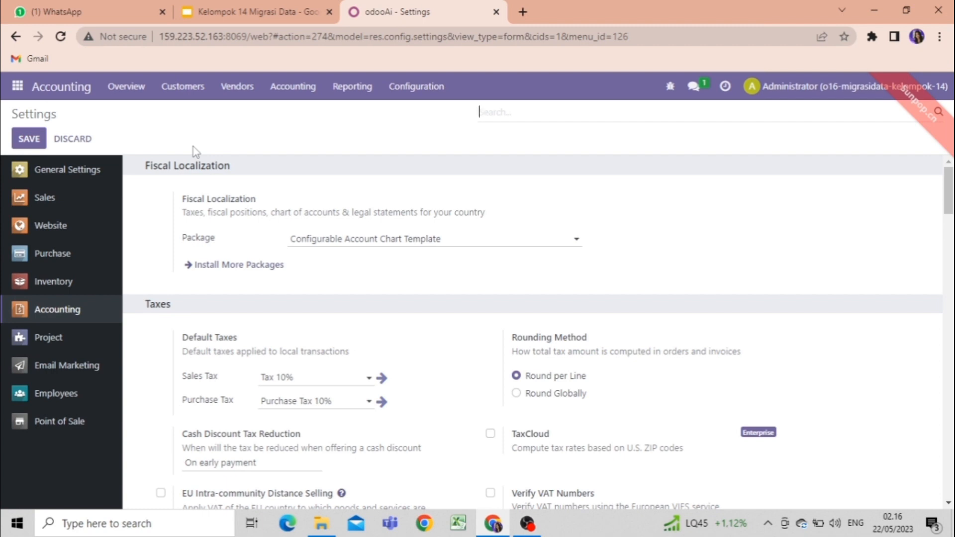
- Open the record import page for Taxes in the Accounting configuration
left_click(417, 87)
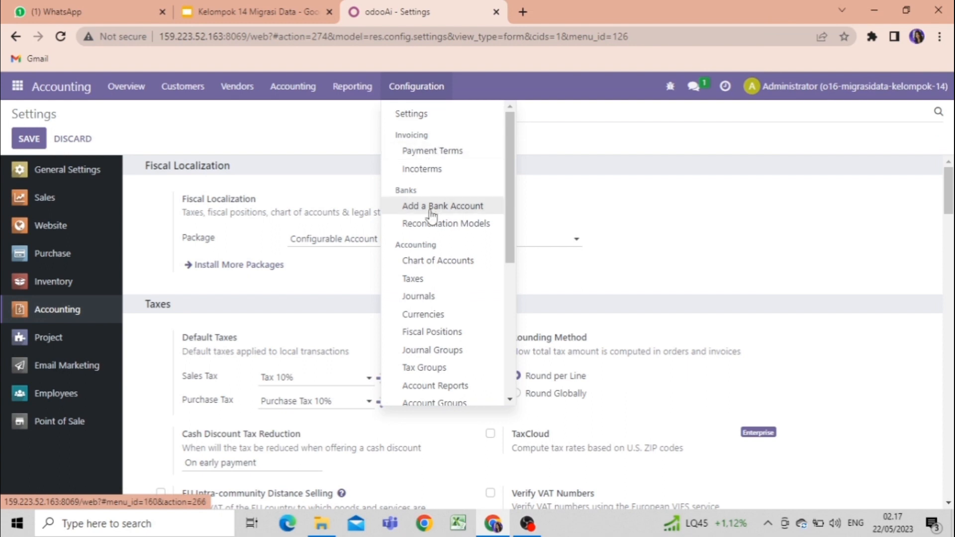
left_click(435, 292)
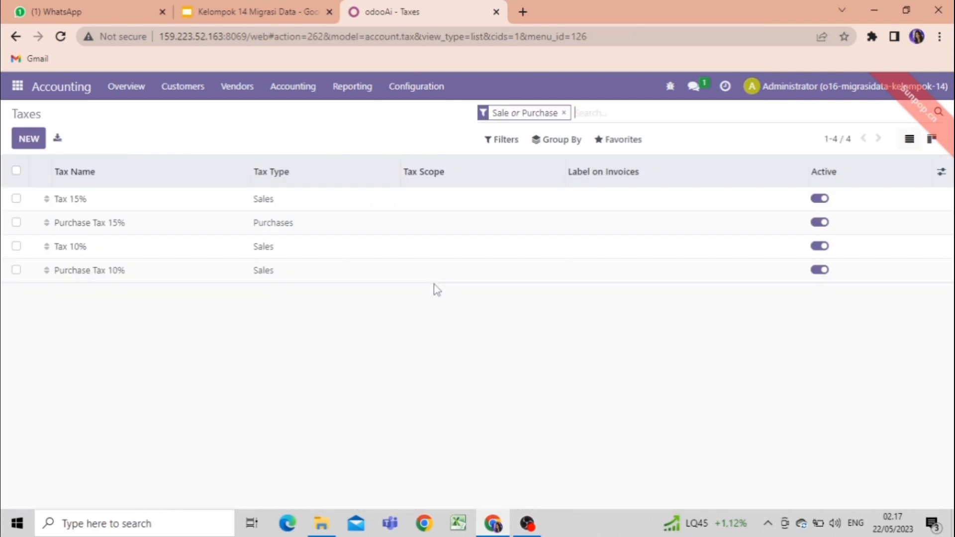
left_click(622, 142)
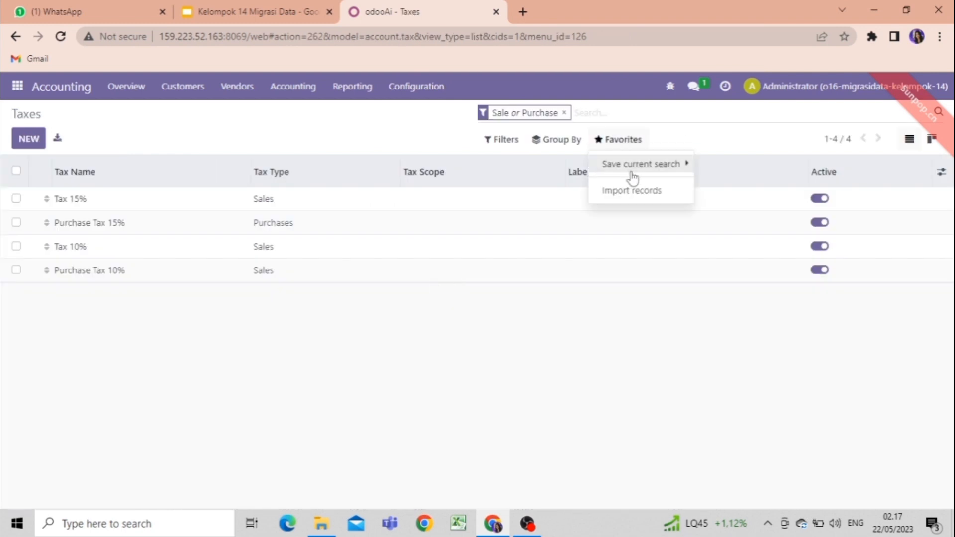
left_click(632, 192)
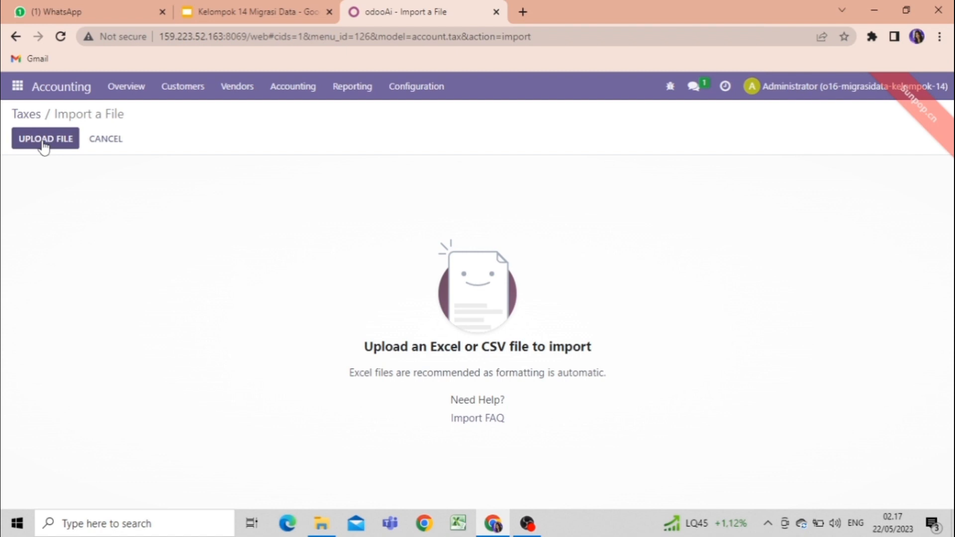
- Upload the file 05 taxes from Downloads, and test and run the Taxes import
left_click(44, 144)
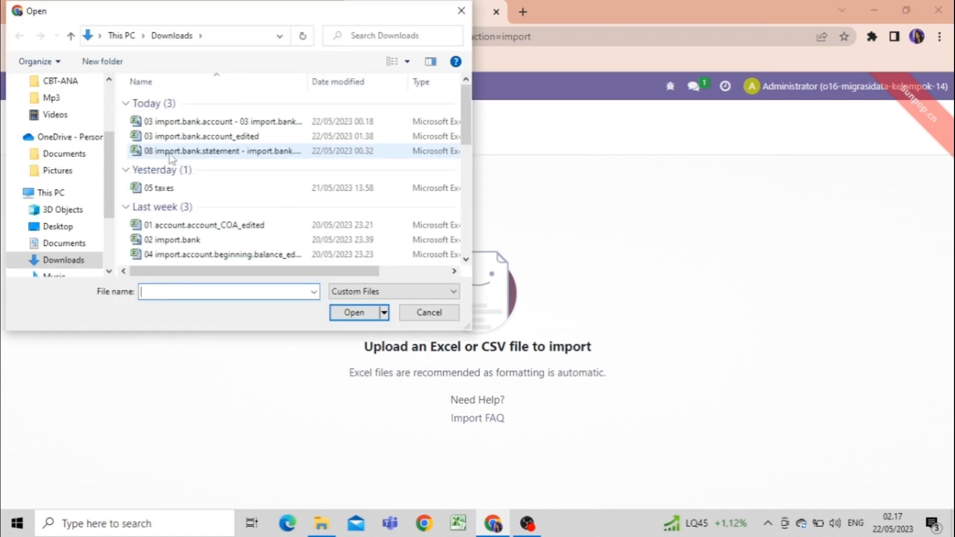
left_click(188, 188)
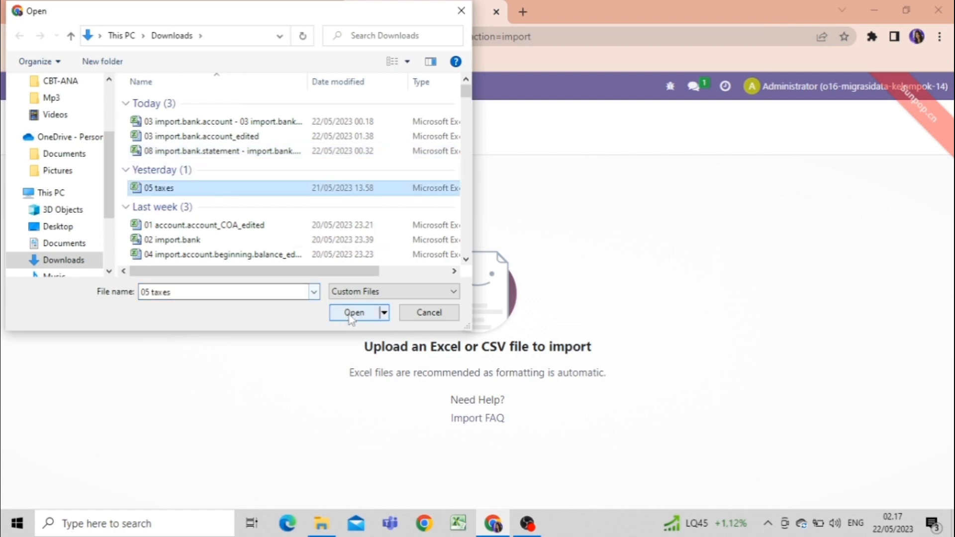
left_click(351, 314)
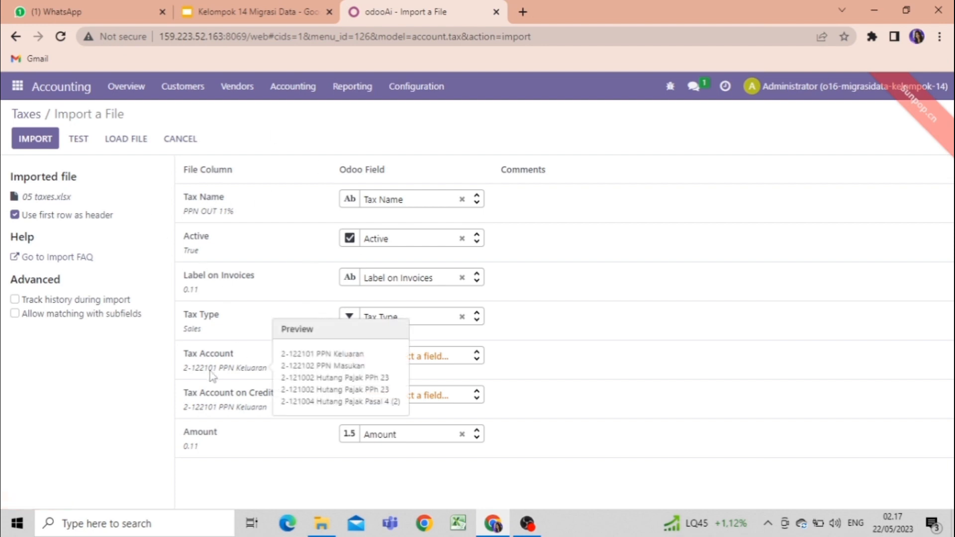
left_click(80, 139)
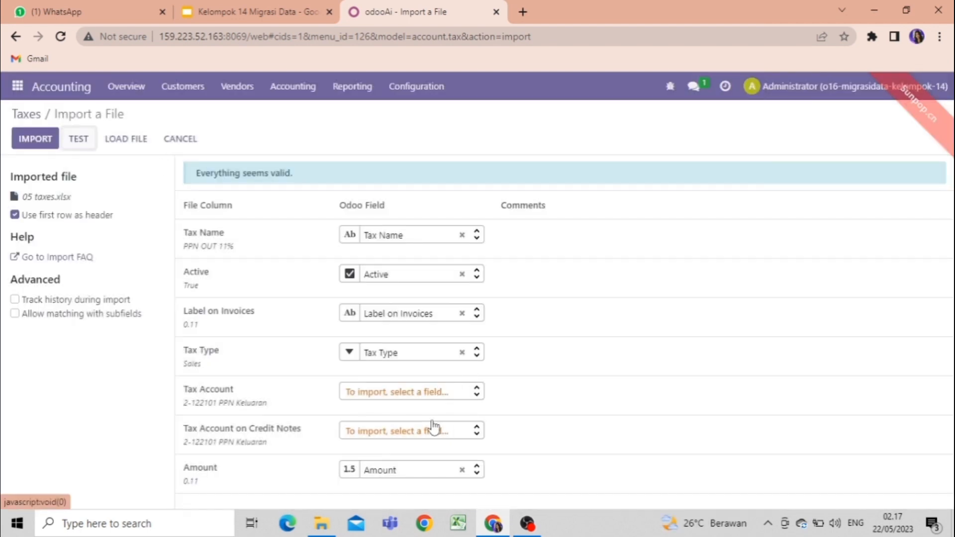
left_click(40, 142)
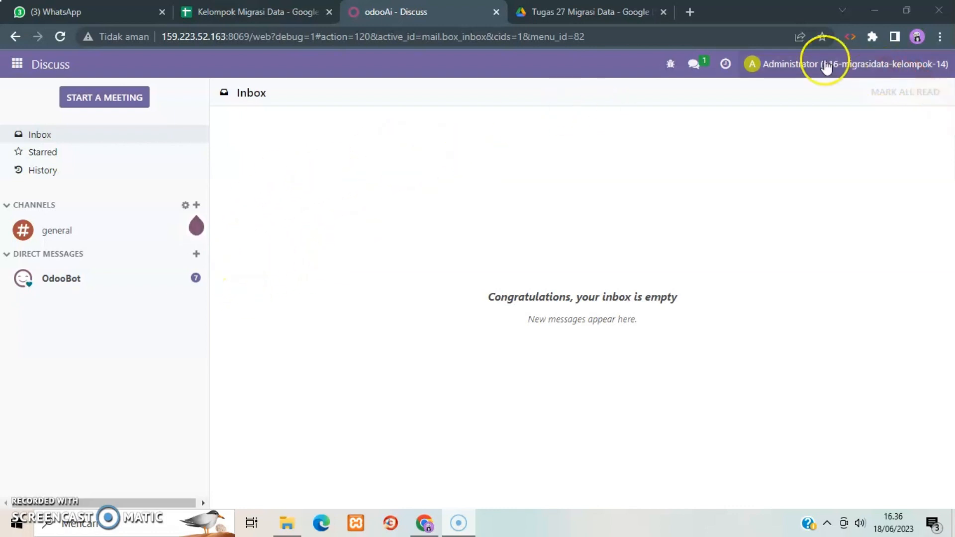
- Look over the migration source files in the Tugas 27 Migrasi Data folder on Google Drive and return to Odoo
left_click(600, 18)
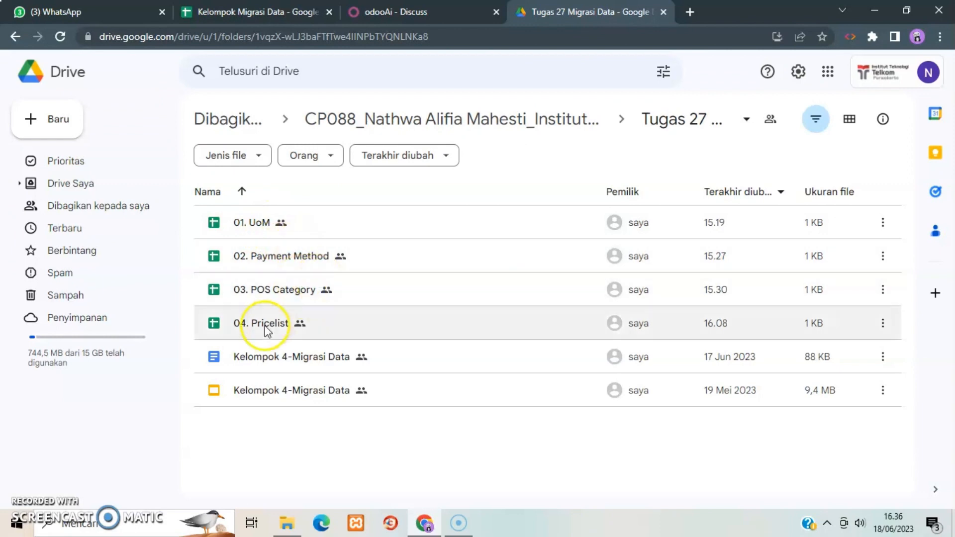
left_click(425, 10)
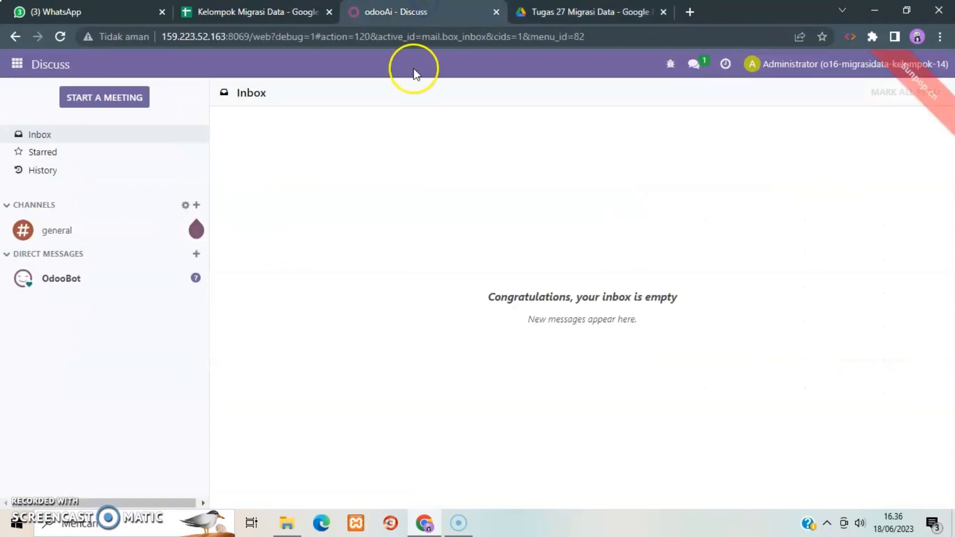
left_click(553, 11)
left_click(396, 12)
- Open the Units of Measure list in the Sales configuration
left_click(19, 68)
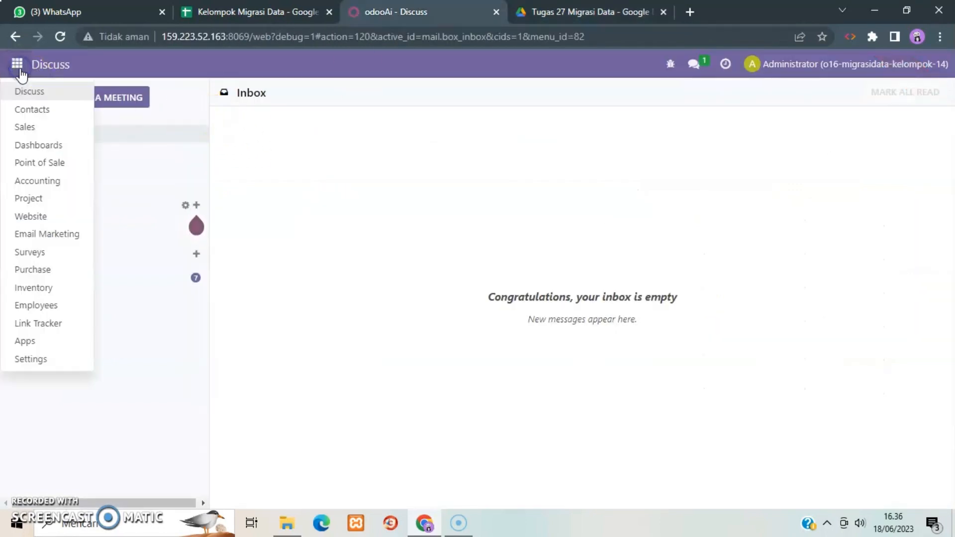
left_click(25, 127)
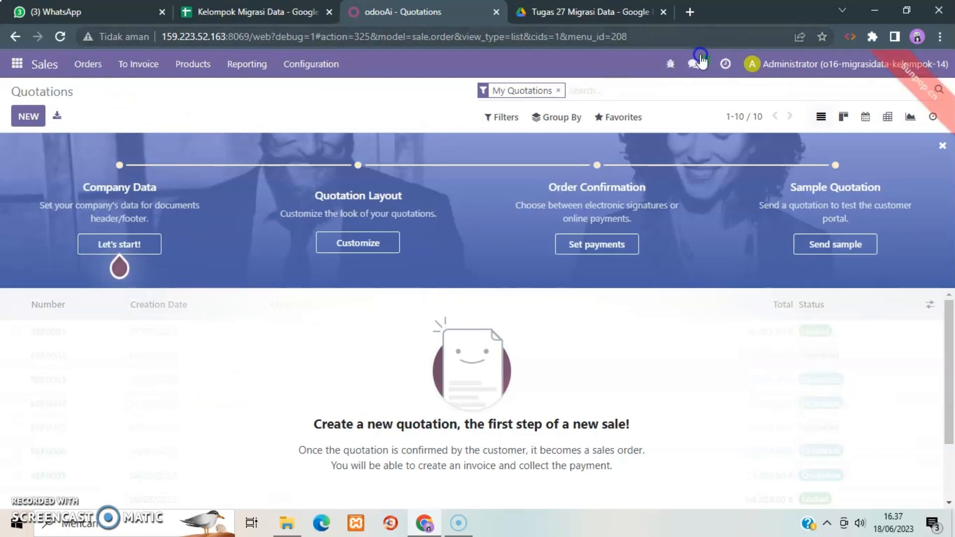
left_click(325, 70)
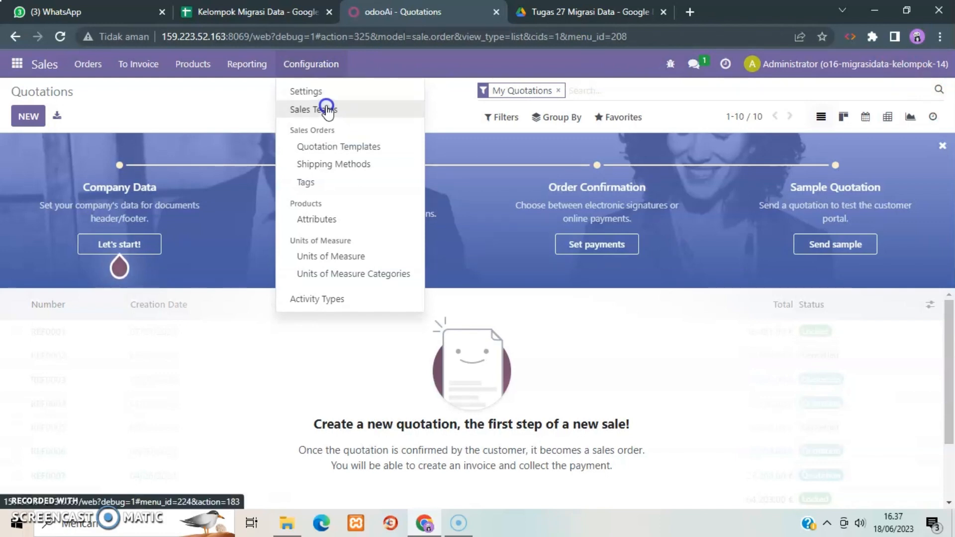
left_click(328, 256)
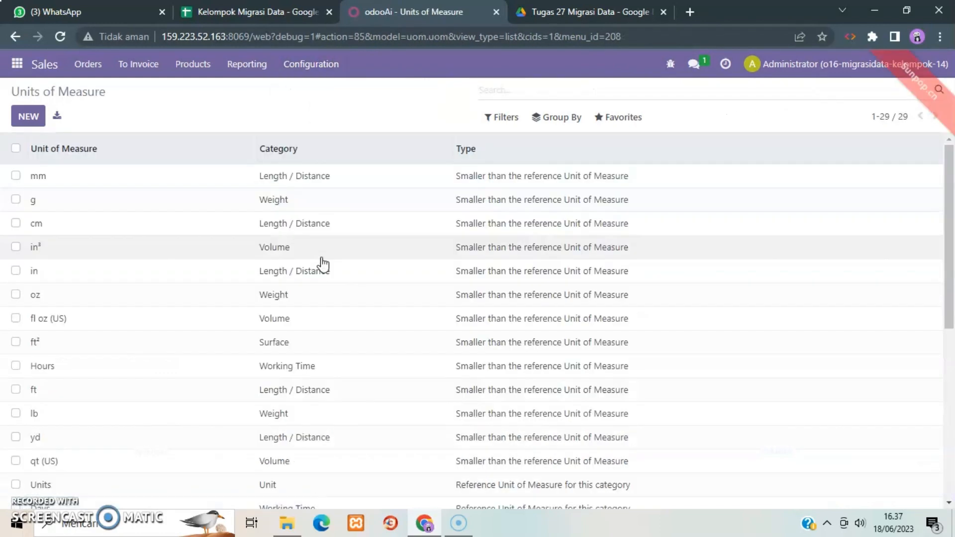
- Review the 01. UoM spreadsheet from the Google Drive folder and return to Odoo's Units of Measure list
left_click(565, 12)
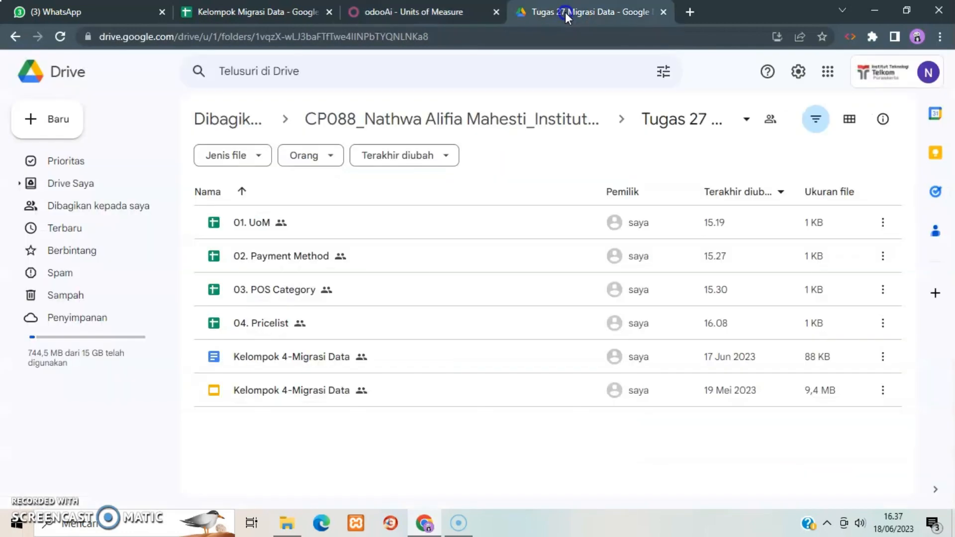
double_click(266, 228)
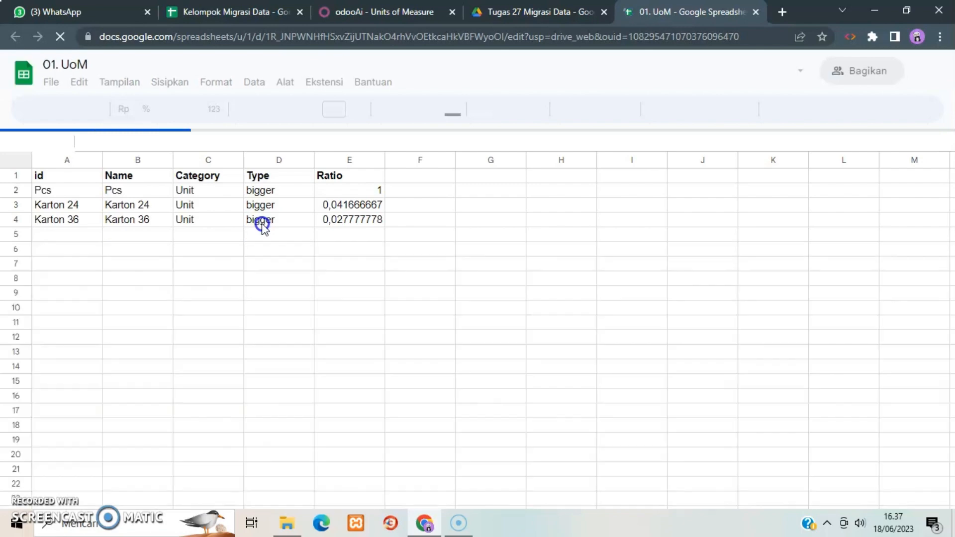
left_click(518, 12)
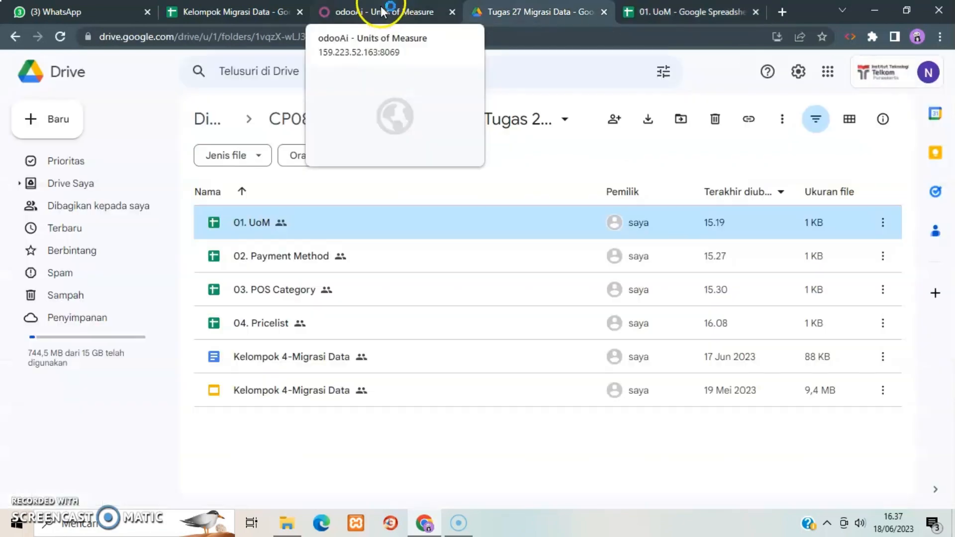
left_click(384, 12)
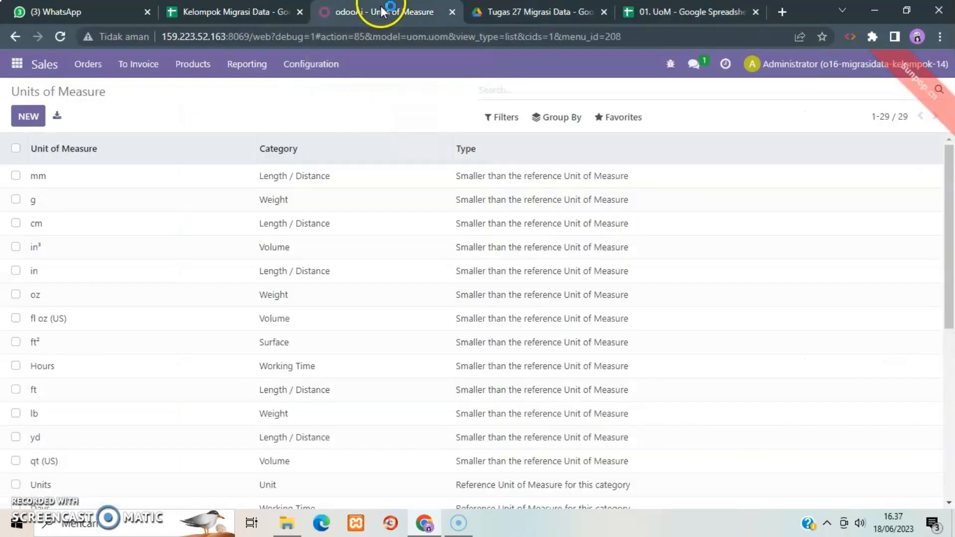
- Open the record import page for Units of Measure and upload 01. UoM (12).xlsx from the downloads folder
left_click(631, 121)
left_click(630, 171)
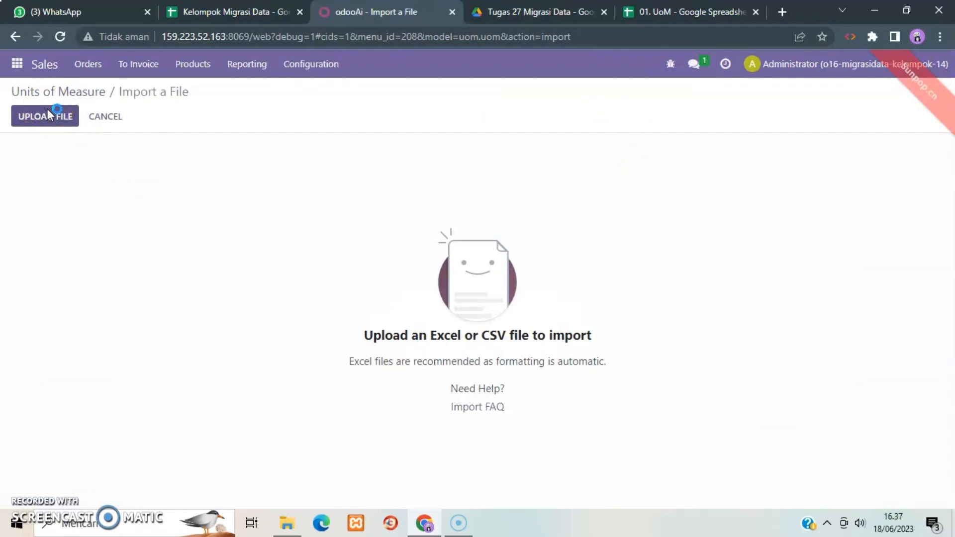
left_click(48, 110)
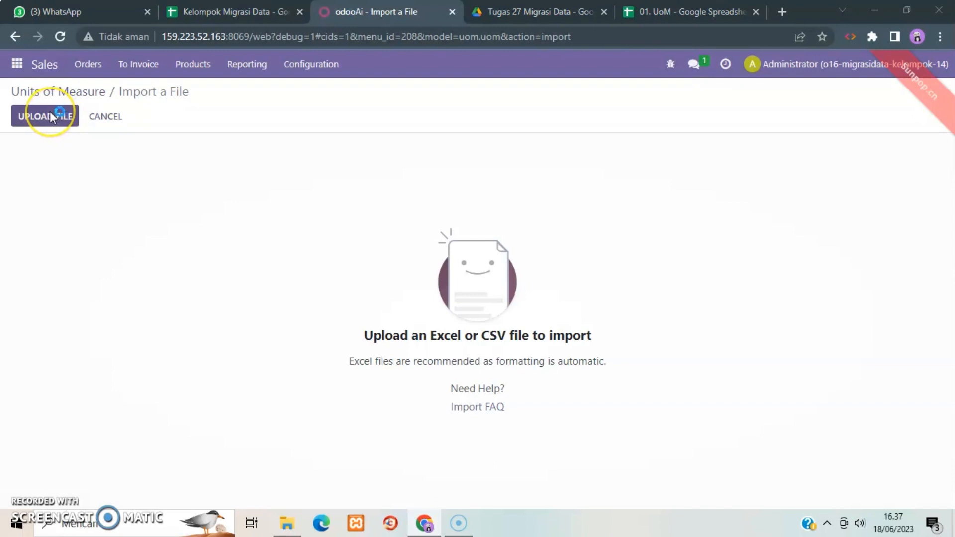
left_click(46, 116)
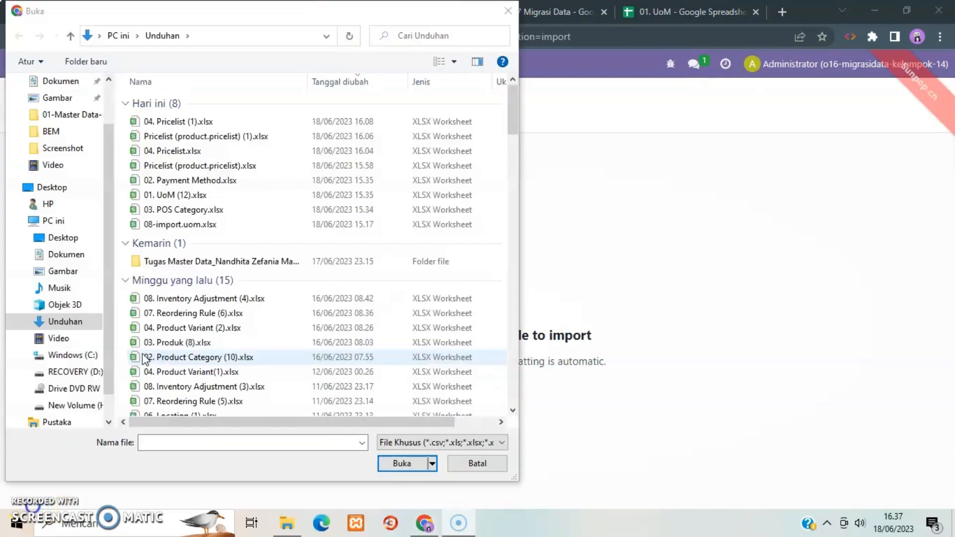
left_click(208, 200)
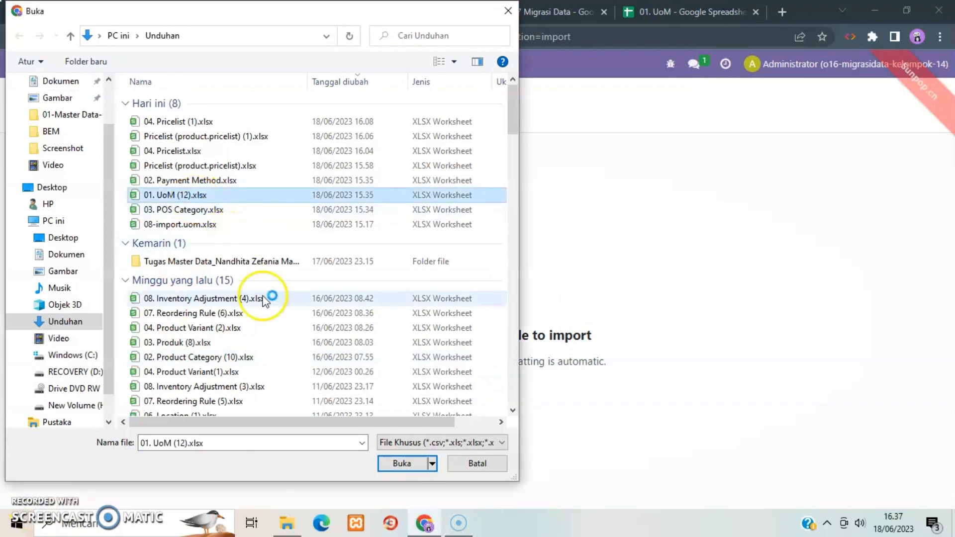
left_click(401, 464)
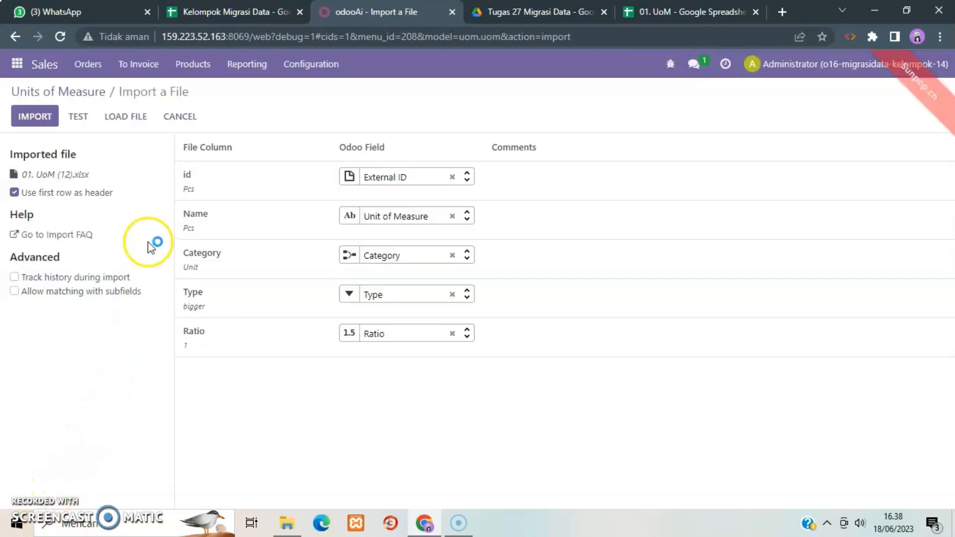
- Clear the Odoo field mapped to the id column, test and run the import, and check the Units of Measure list
mouse_move(192, 189)
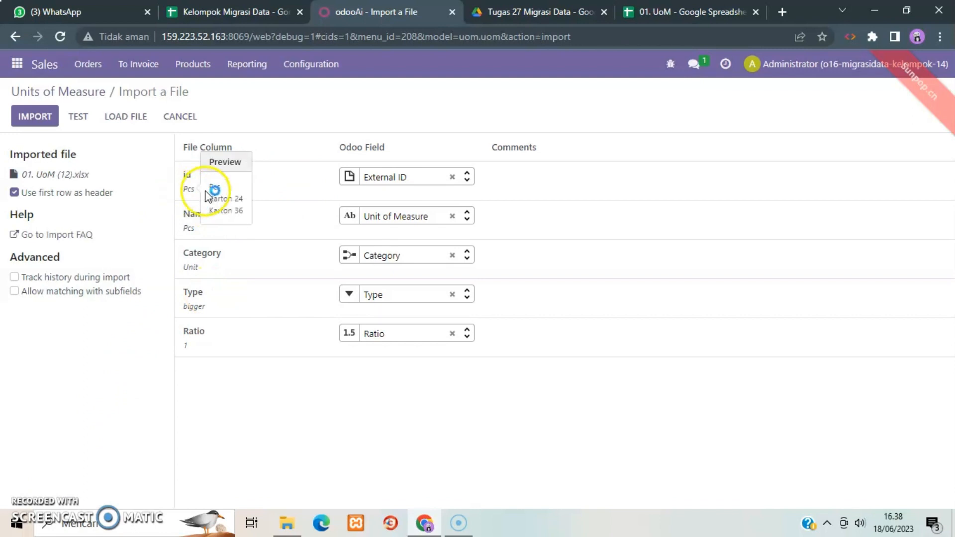
left_click(452, 177)
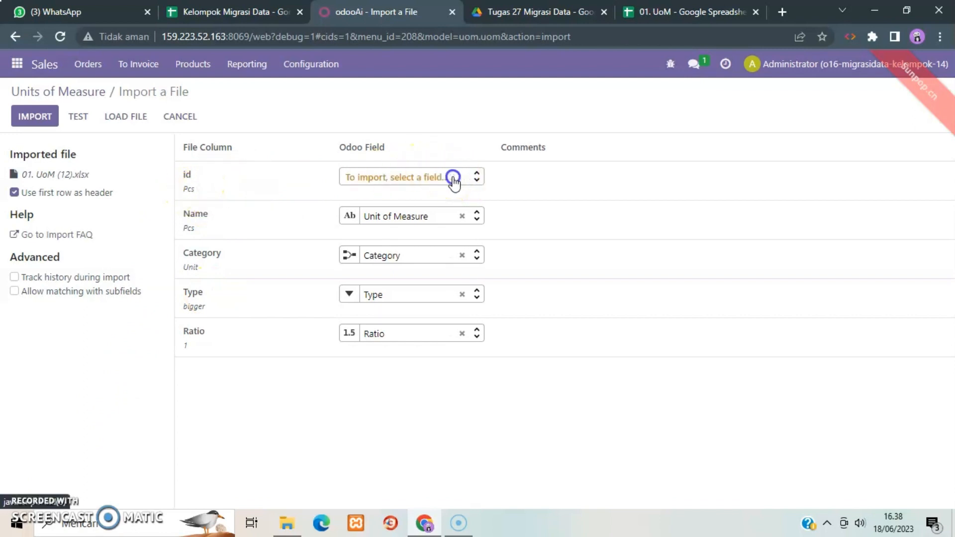
left_click(79, 116)
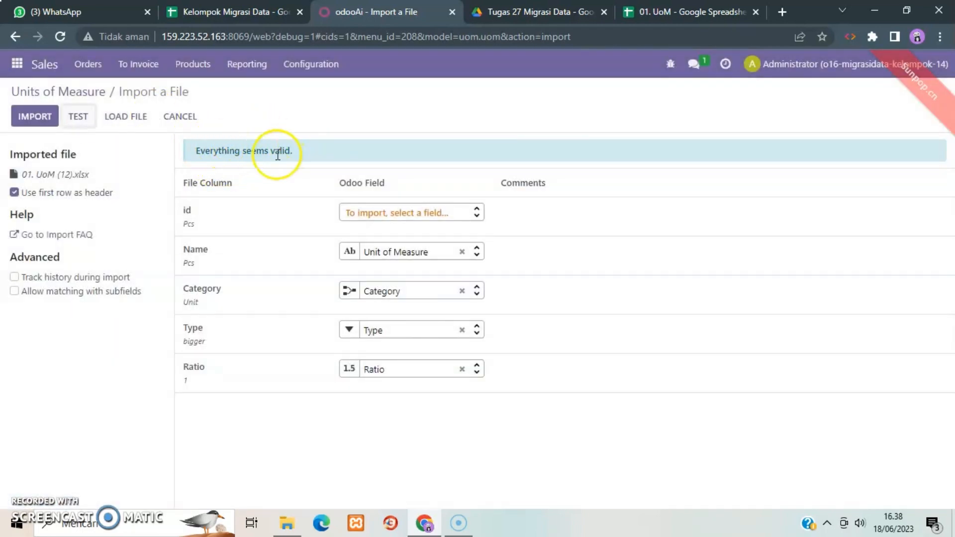
left_click(30, 118)
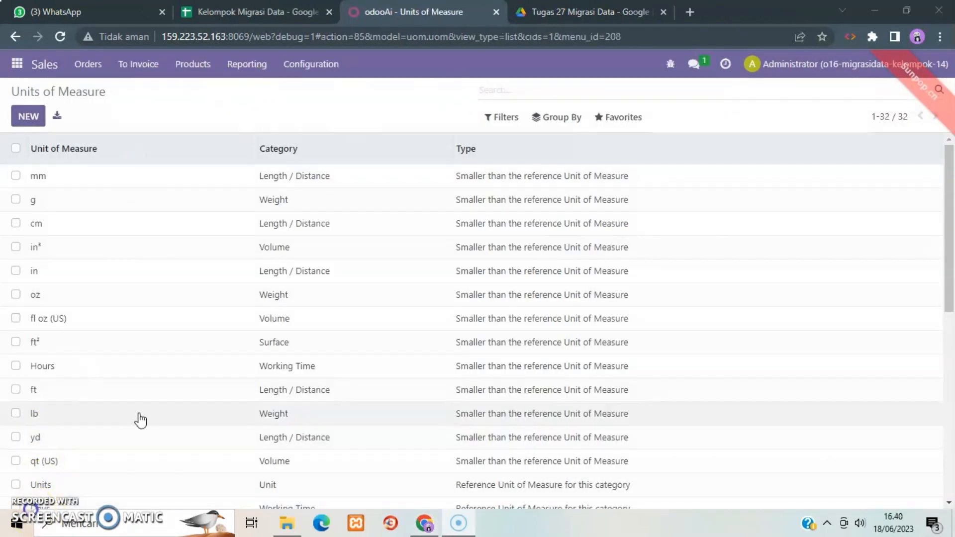
scroll(141, 420, "down", 8)
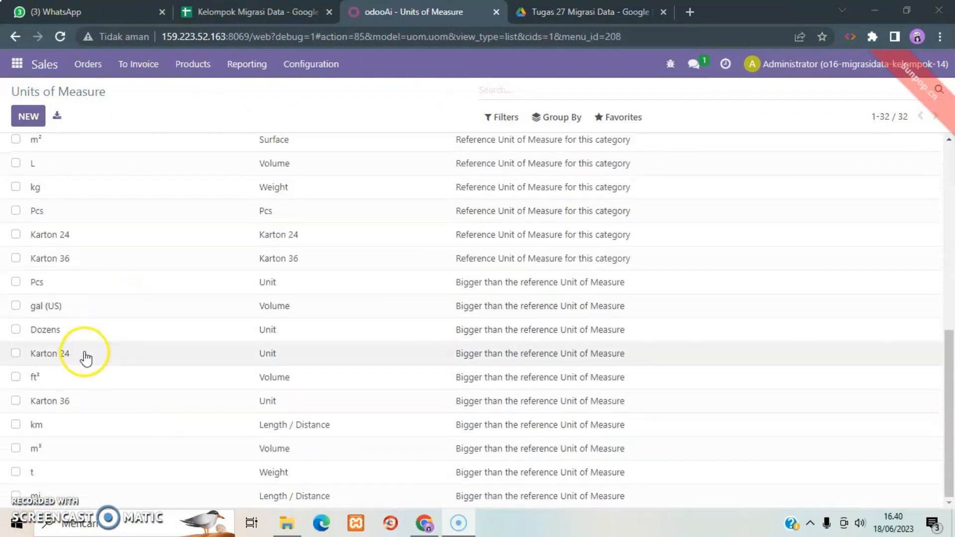
scroll(440, 200, "up", 8)
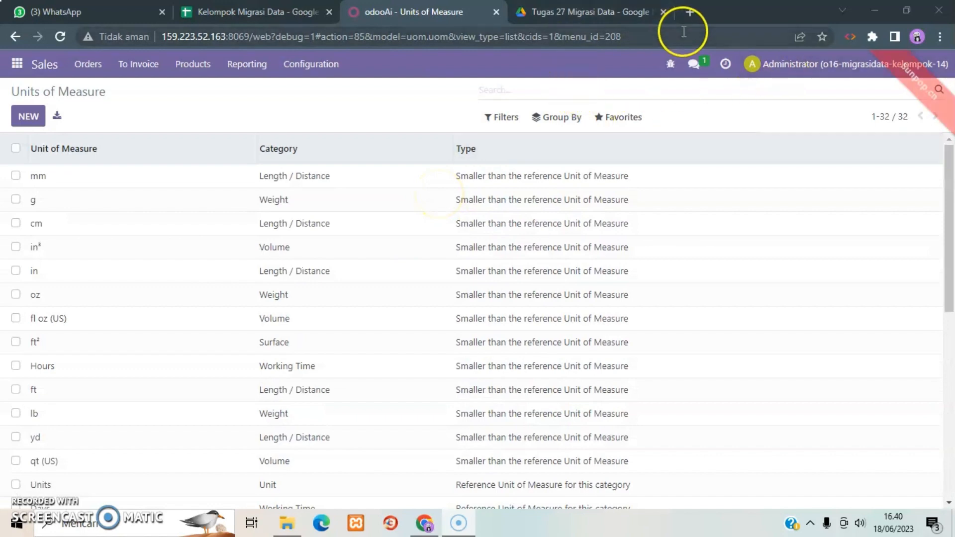
- Log out of the administrator account and log in to the same database with another user's email and password
left_click(878, 64)
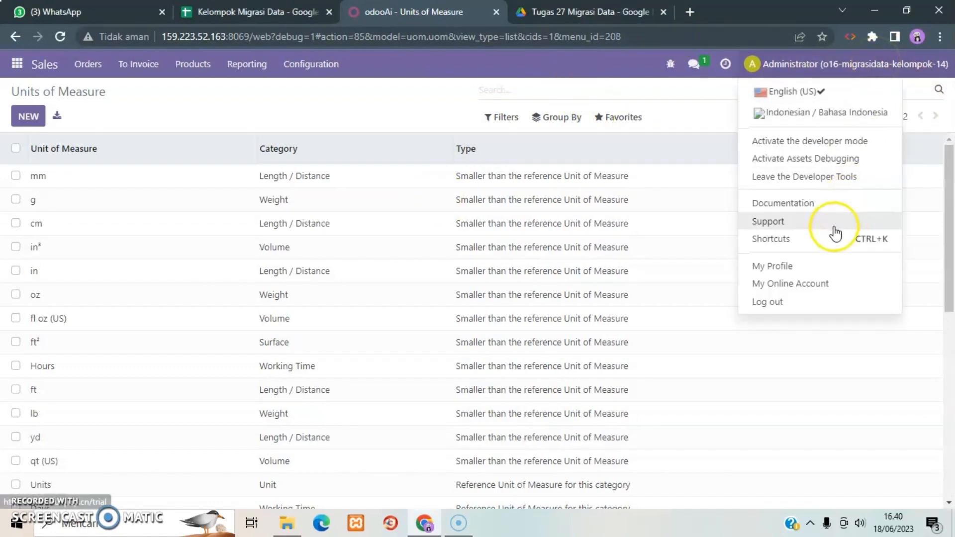
left_click(769, 302)
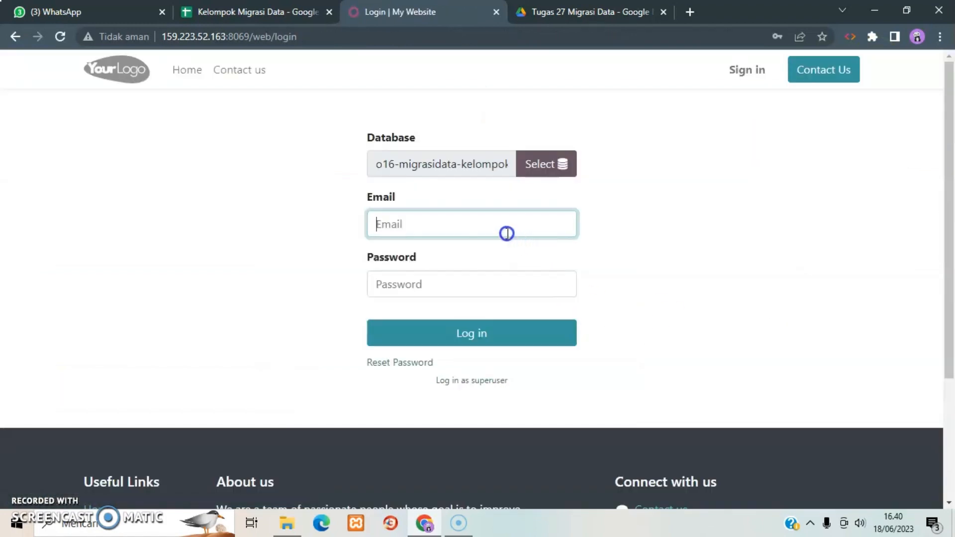
key("ctrl+v")
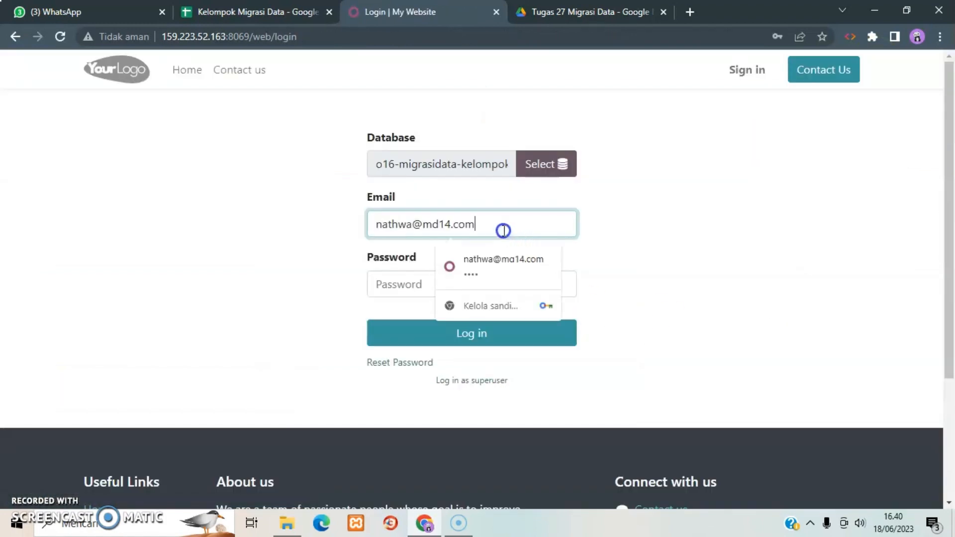
left_click(395, 282)
type("••")
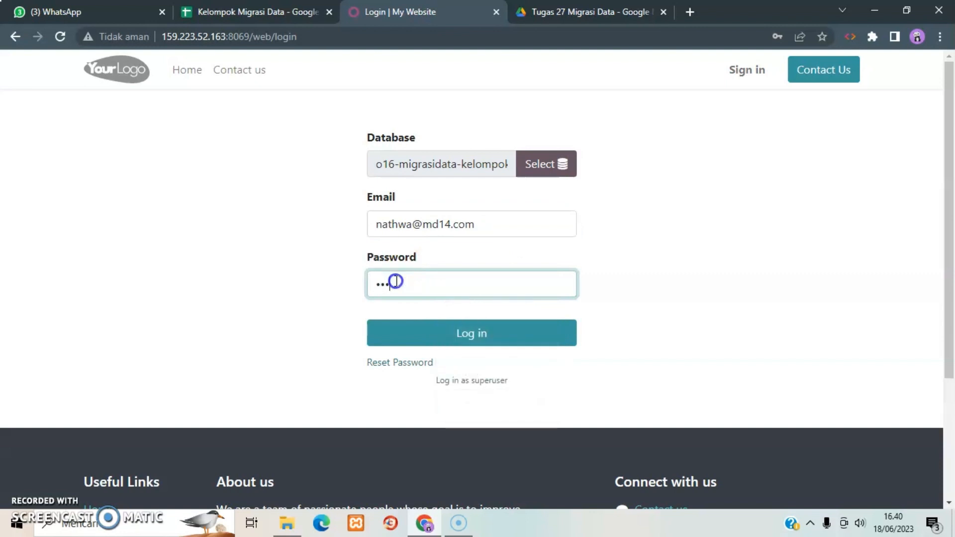
left_click(441, 337)
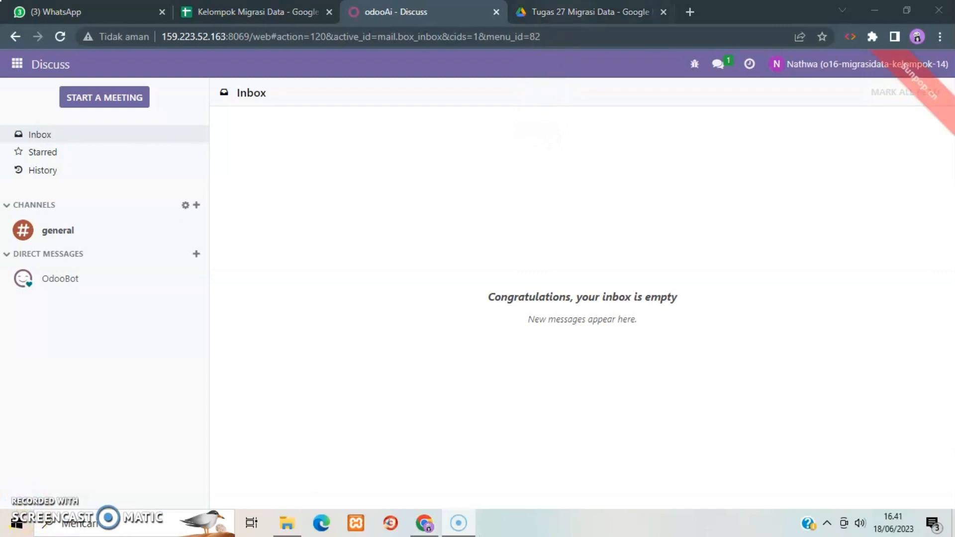
- Review the 02. Payment Method spreadsheet from the Google Drive folder, close it and return to Odoo
left_click(567, 11)
double_click(302, 258)
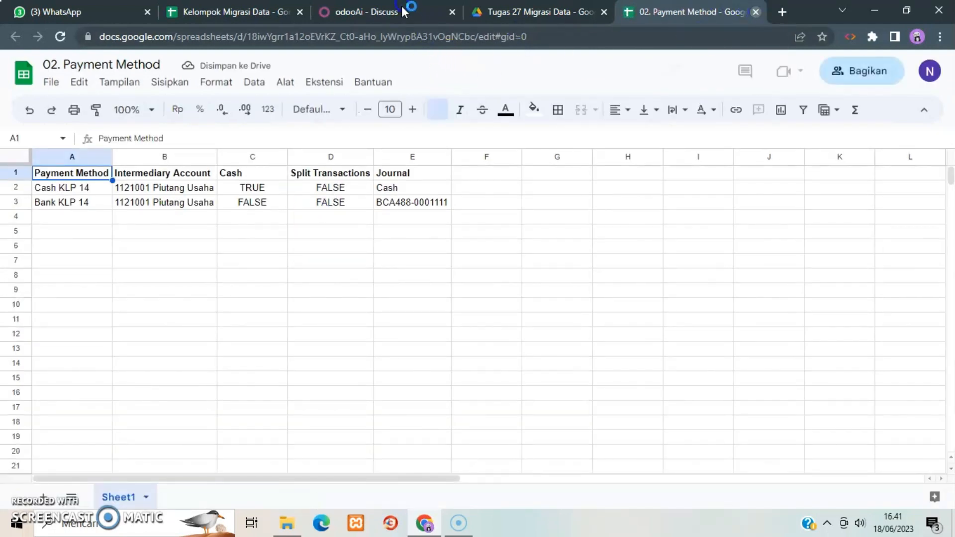
left_click(756, 11)
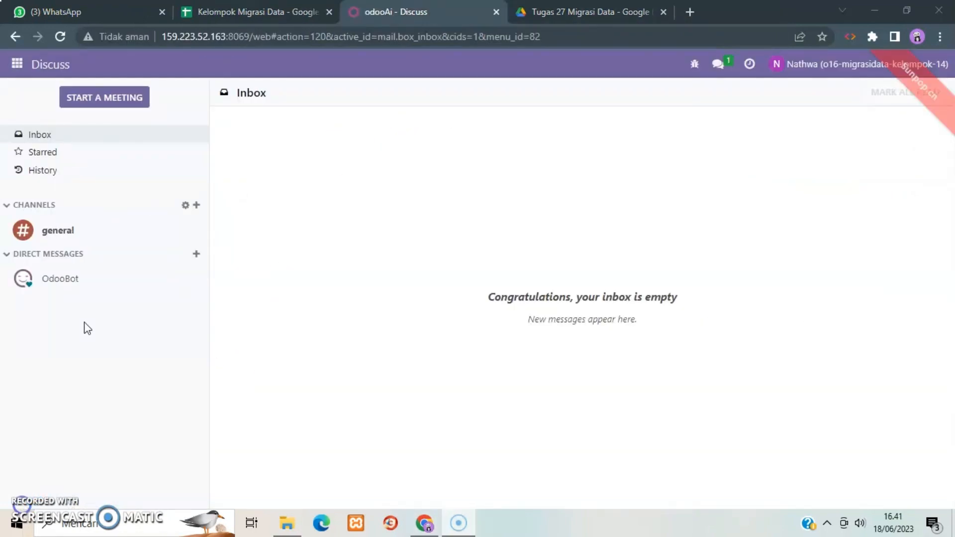
- Open the record import page for Payment Methods in the Point of Sale module
left_click(18, 65)
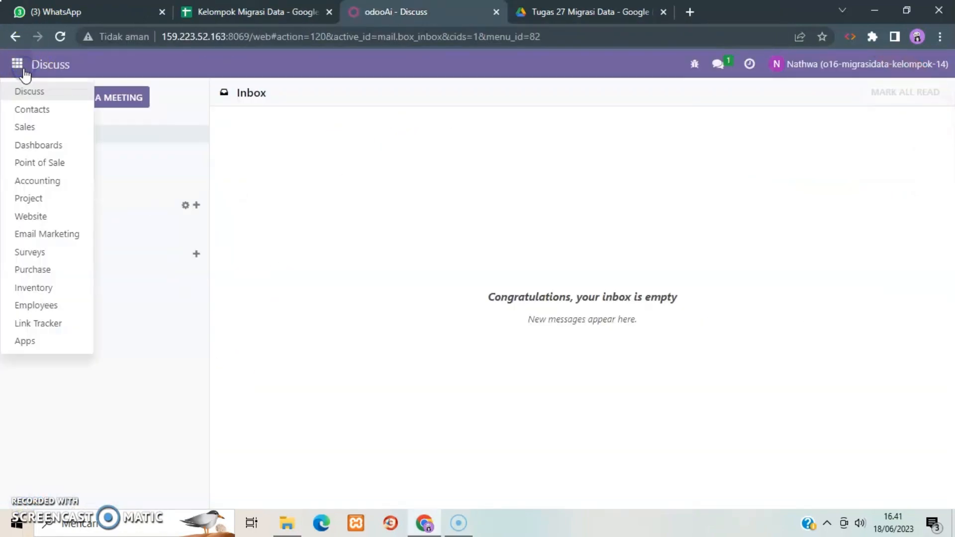
left_click(38, 161)
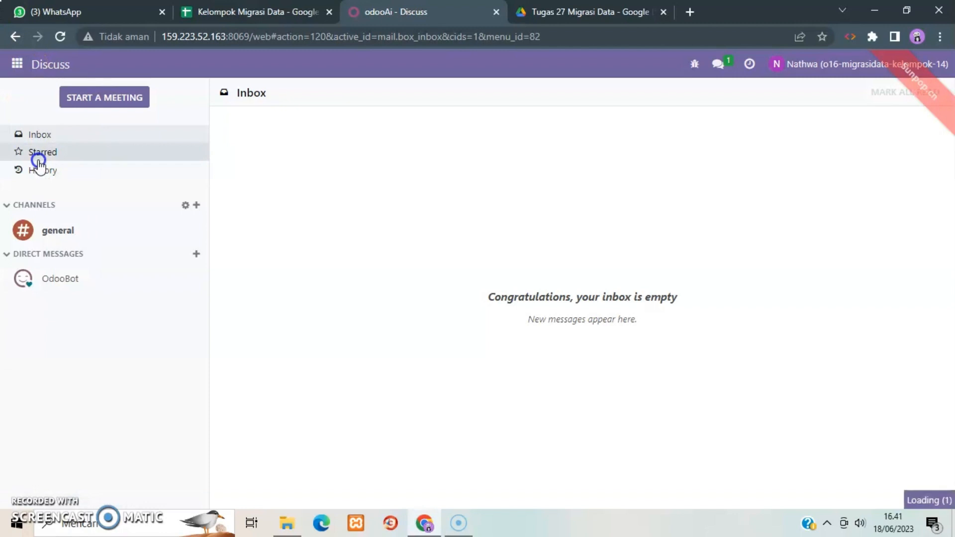
left_click(351, 65)
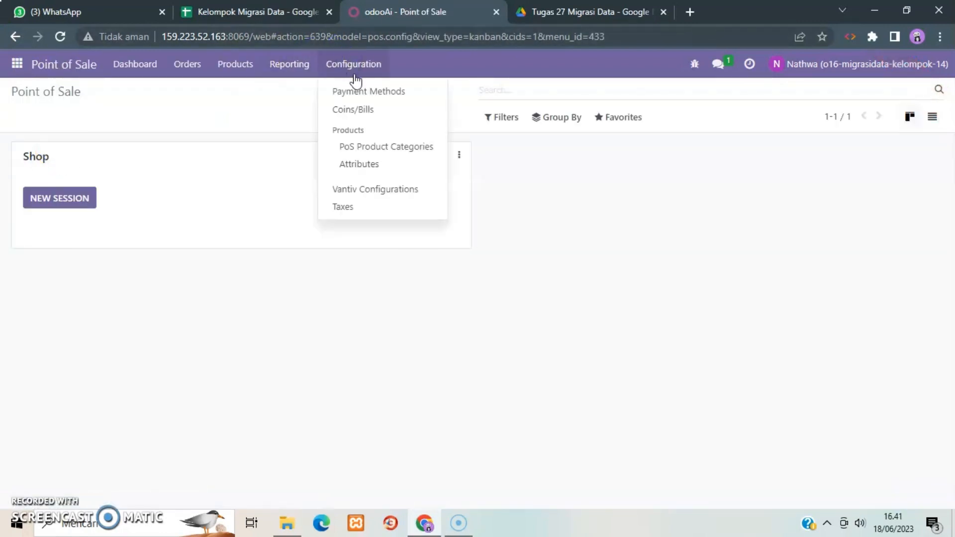
left_click(355, 94)
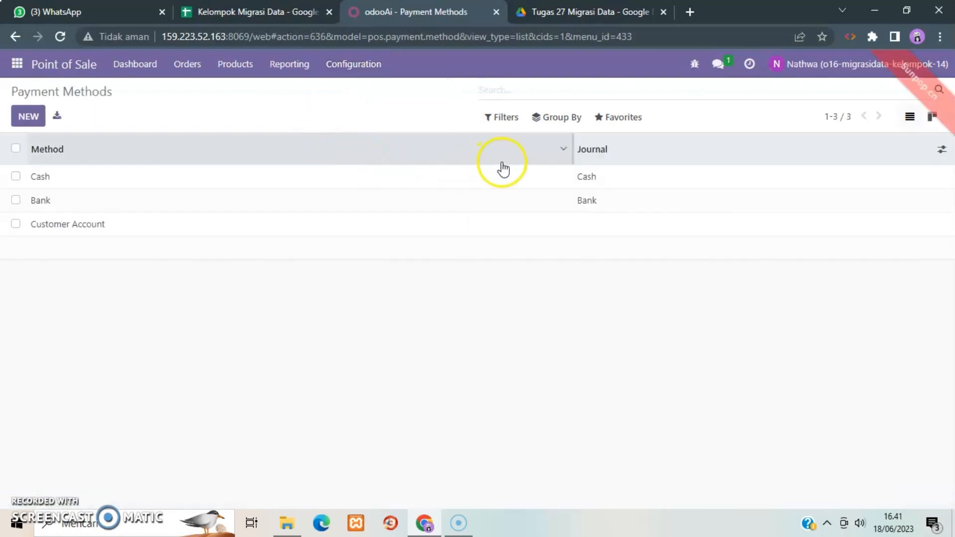
left_click(621, 120)
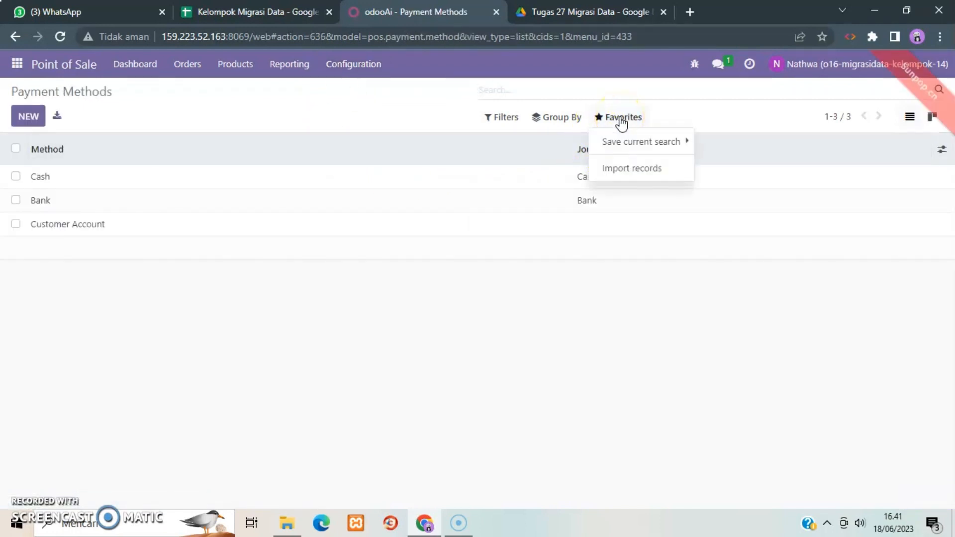
left_click(629, 169)
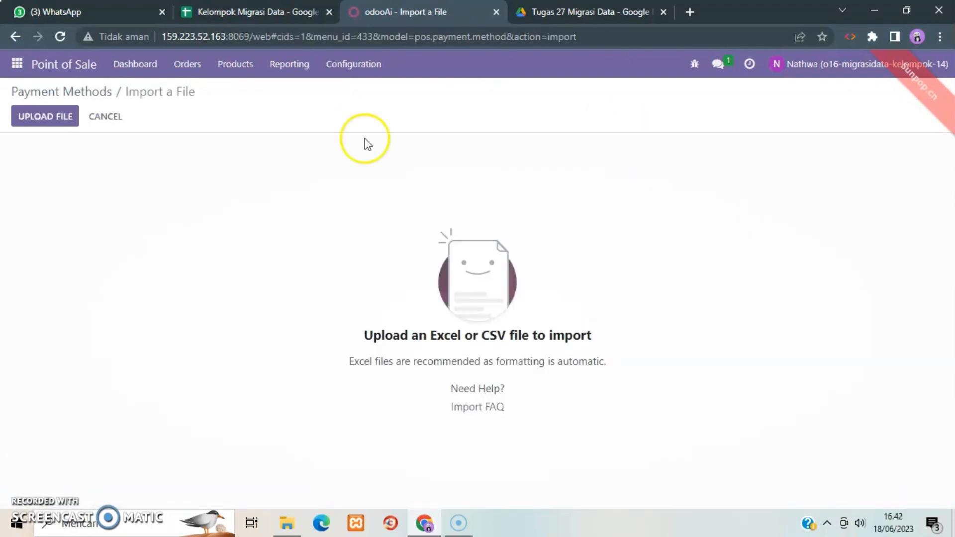
- Upload 02. Payment Method.xlsx from the downloads folder, then test and import the payment methods
left_click(60, 118)
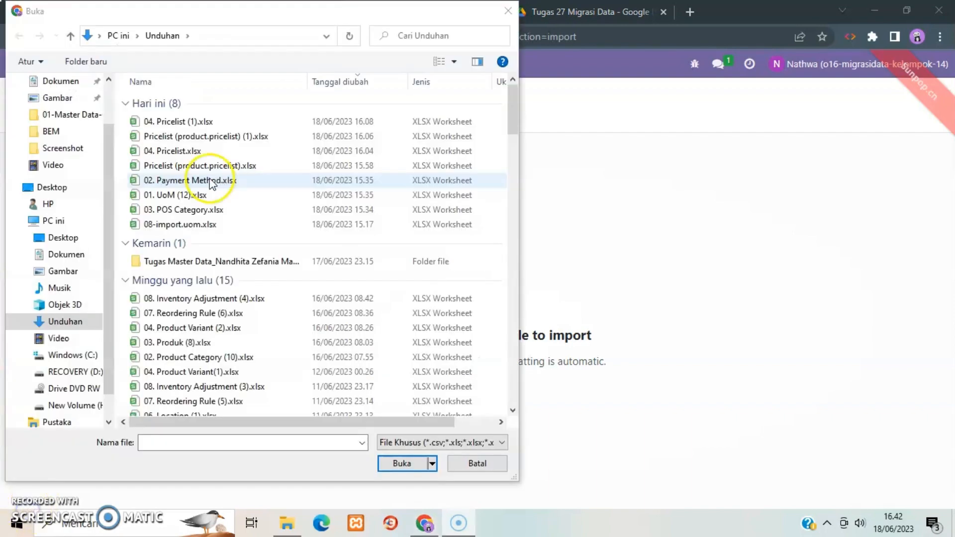
left_click(211, 180)
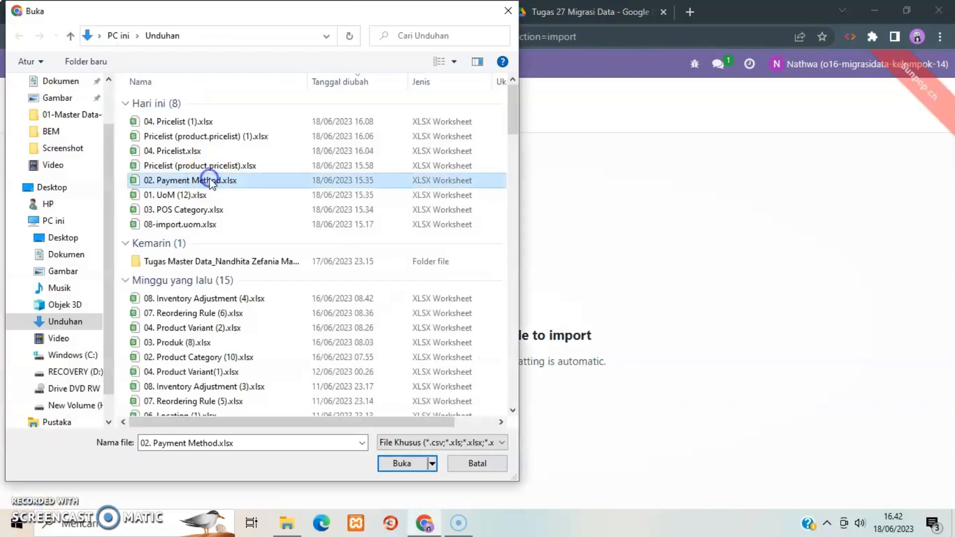
left_click(403, 464)
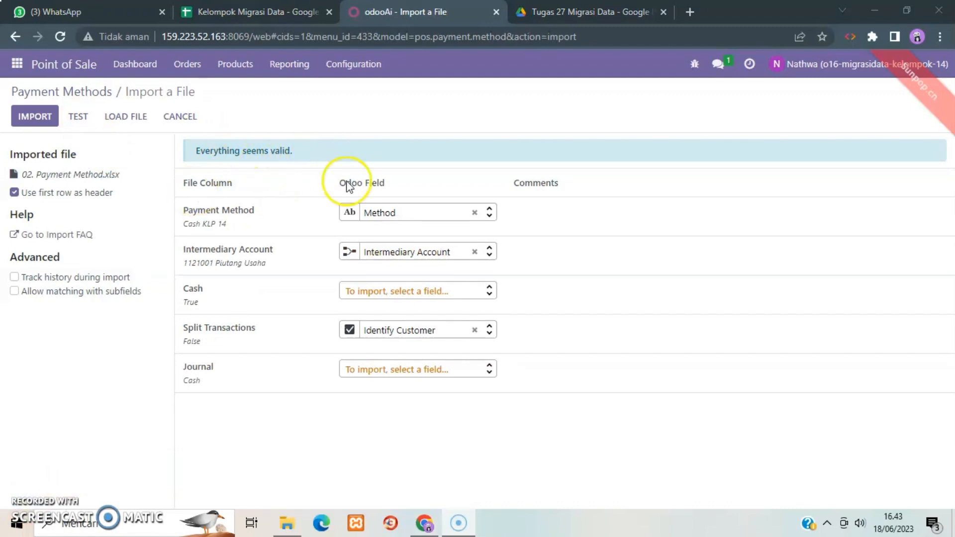
left_click(42, 117)
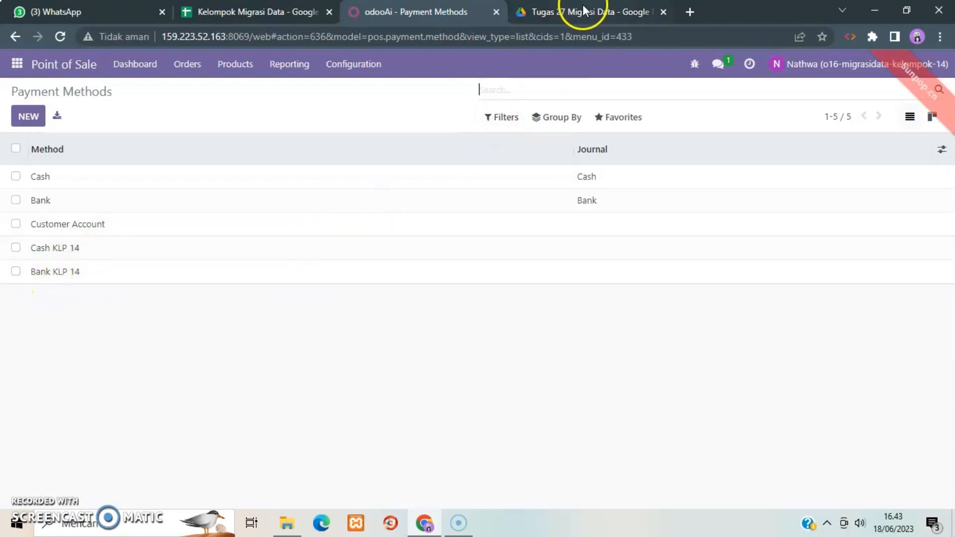
left_click(539, 7)
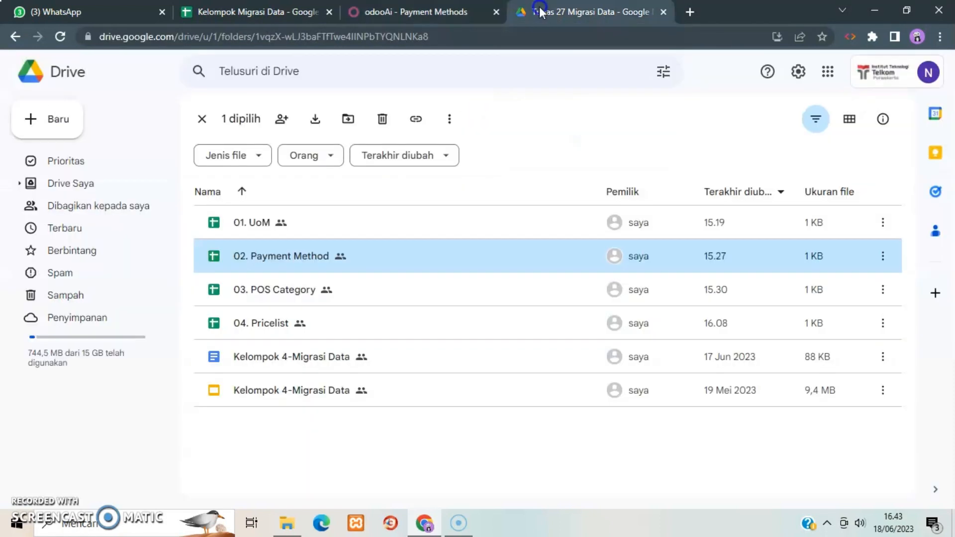
left_click(439, 13)
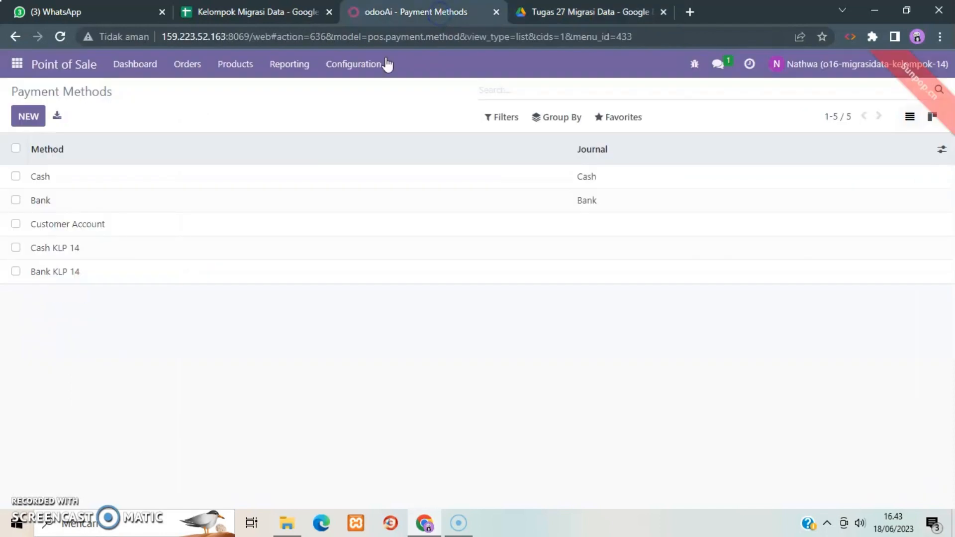
- Create a new shop named Shop Kelompok 14 from the Point of Sale settings and save it
left_click(356, 69)
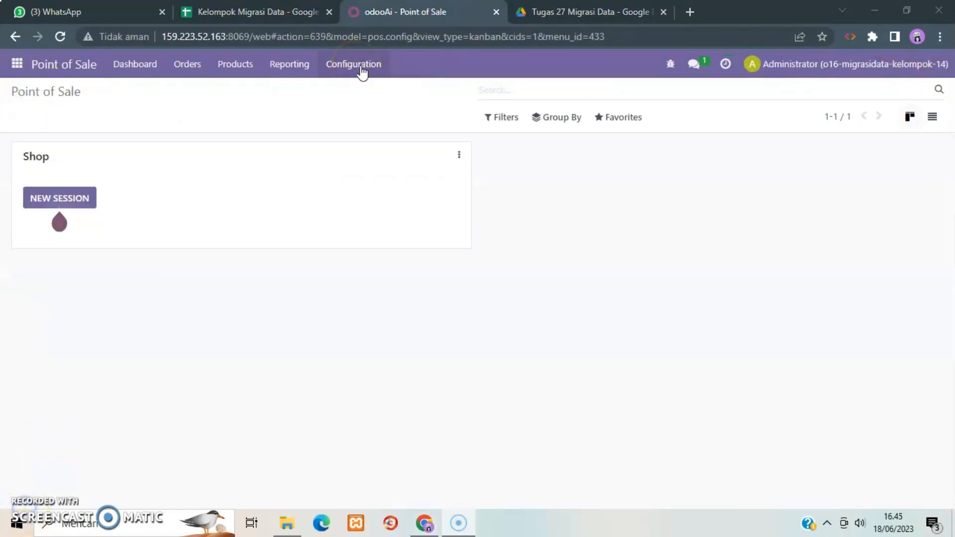
left_click(360, 69)
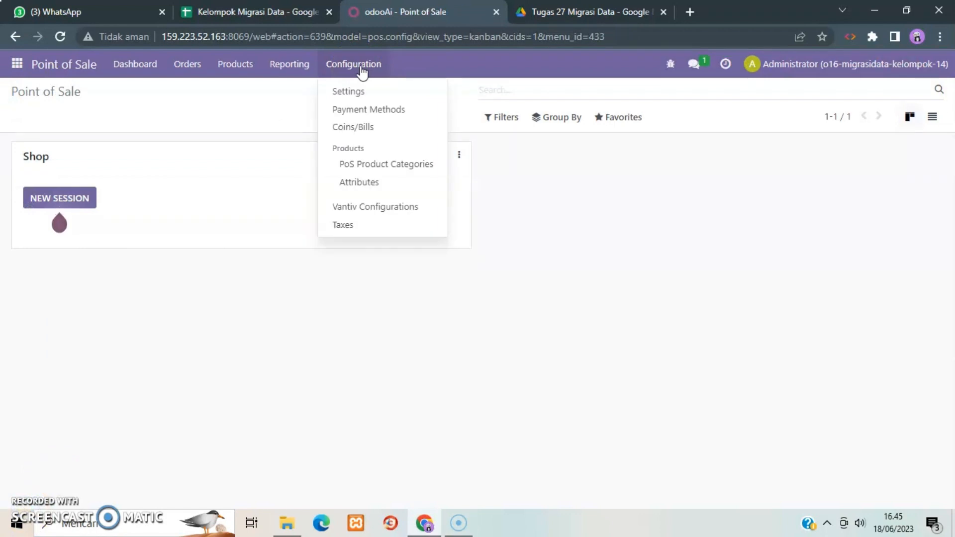
left_click(357, 92)
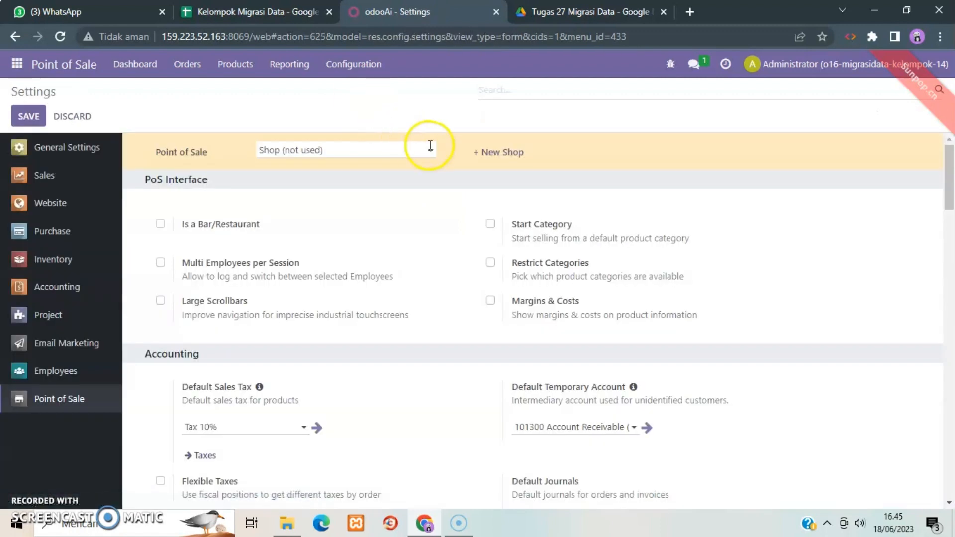
left_click(502, 153)
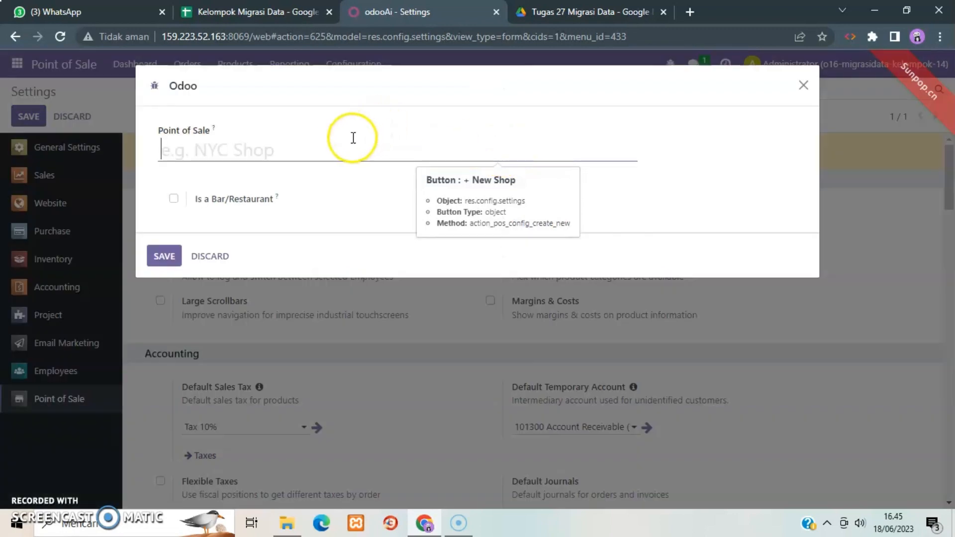
left_click(337, 144)
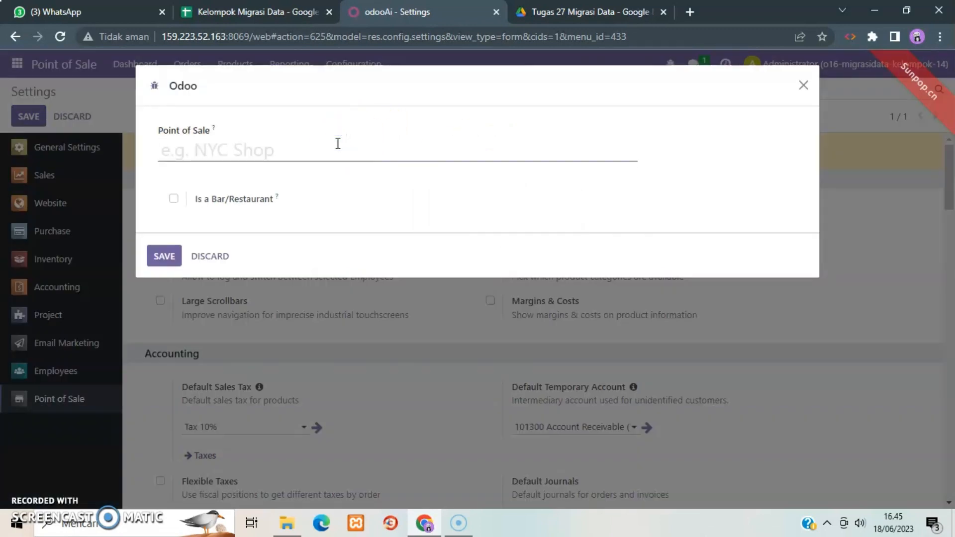
type("SHop")
key("BackSpace")
key("BackSpace")
key("BackSpace")
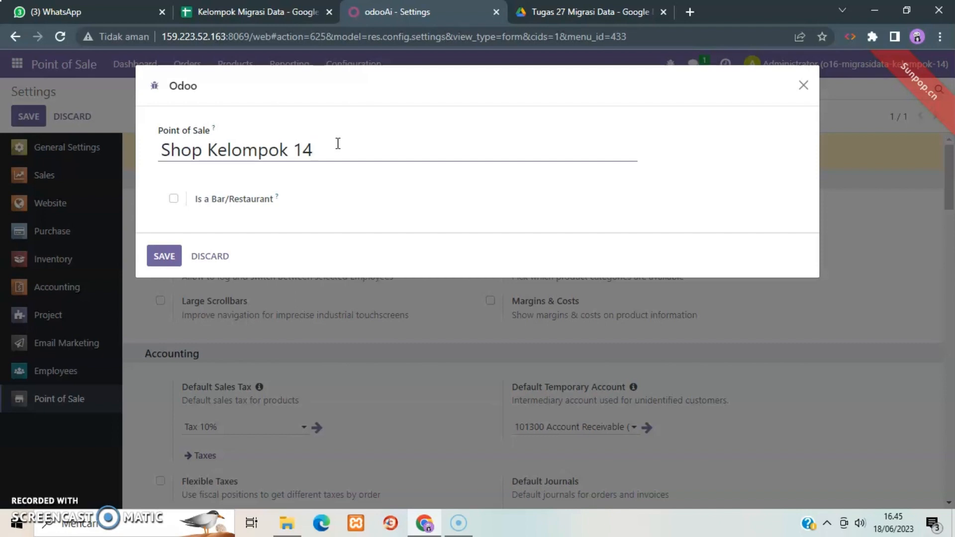
left_click(164, 259)
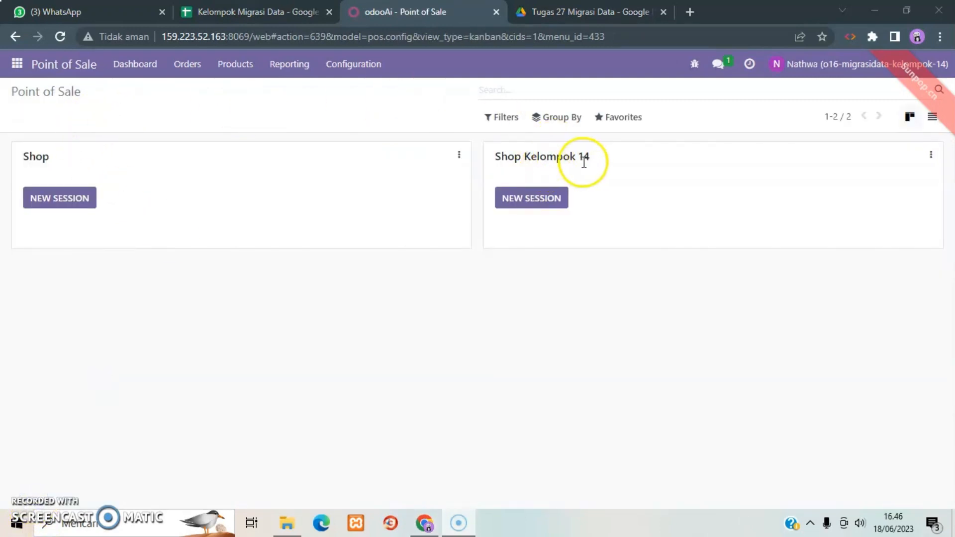
- Review the 03. POS Category spreadsheet from the Google Drive folder, close it and return to Odoo
left_click(563, 8)
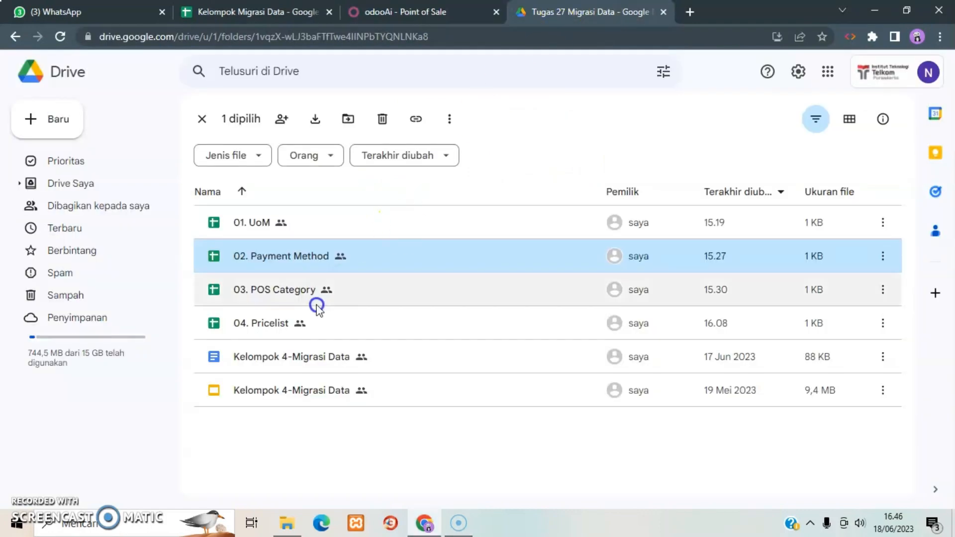
double_click(291, 292)
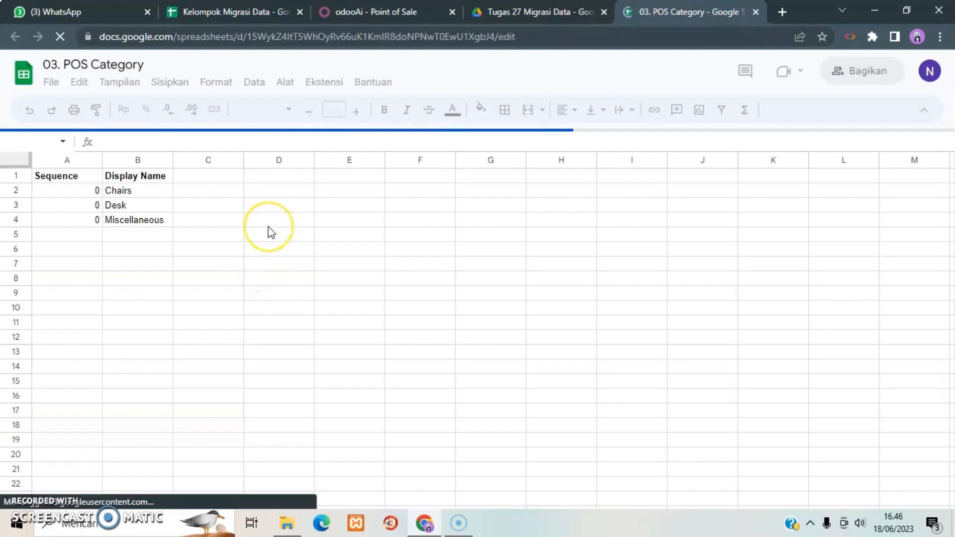
left_click(756, 12)
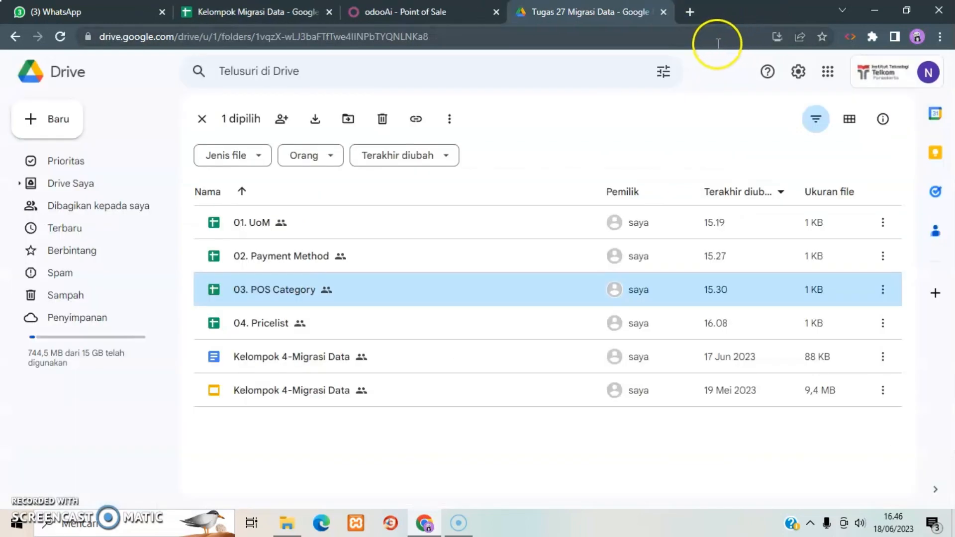
left_click(402, 13)
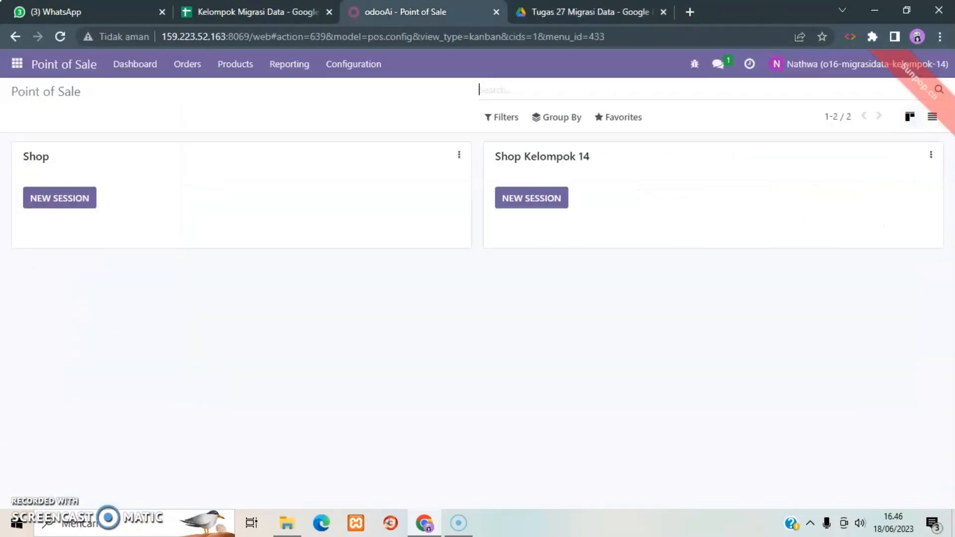
- Open the record import page for PoS Product Categories and upload 03. POS Category.xlsx from the downloads folder
left_click(362, 73)
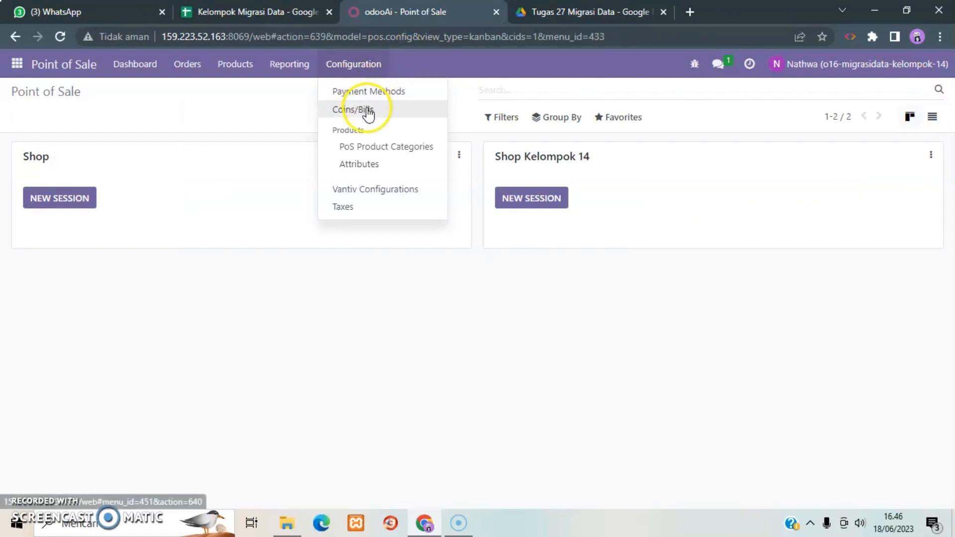
left_click(381, 149)
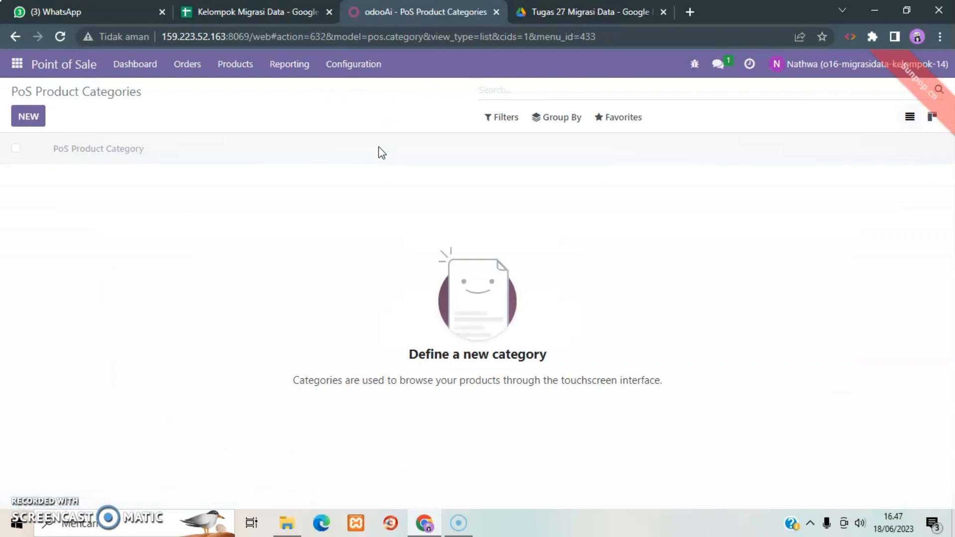
left_click(626, 122)
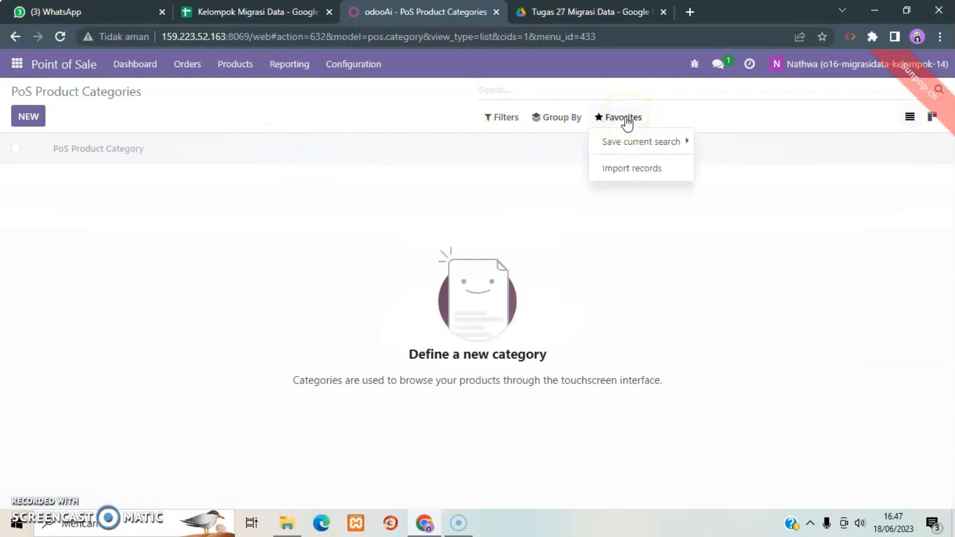
left_click(624, 170)
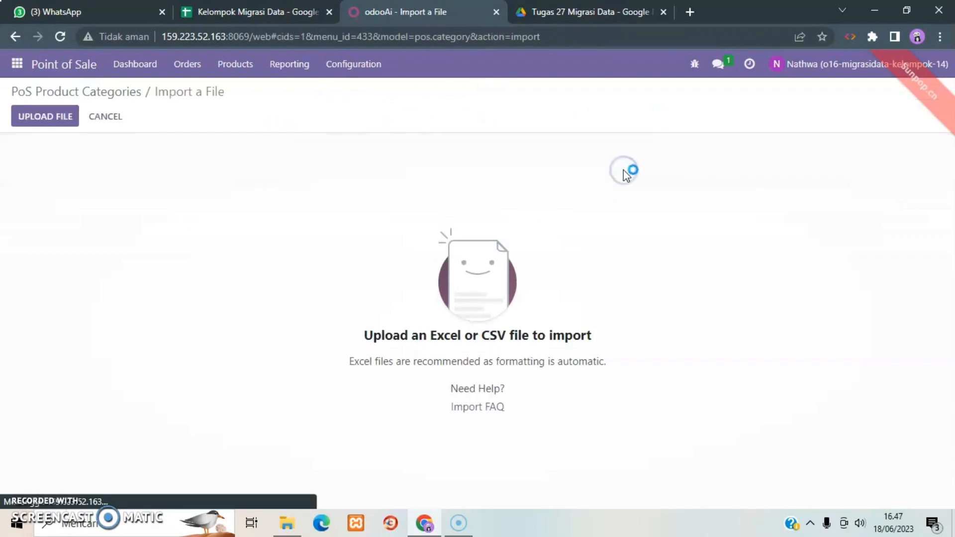
left_click(51, 120)
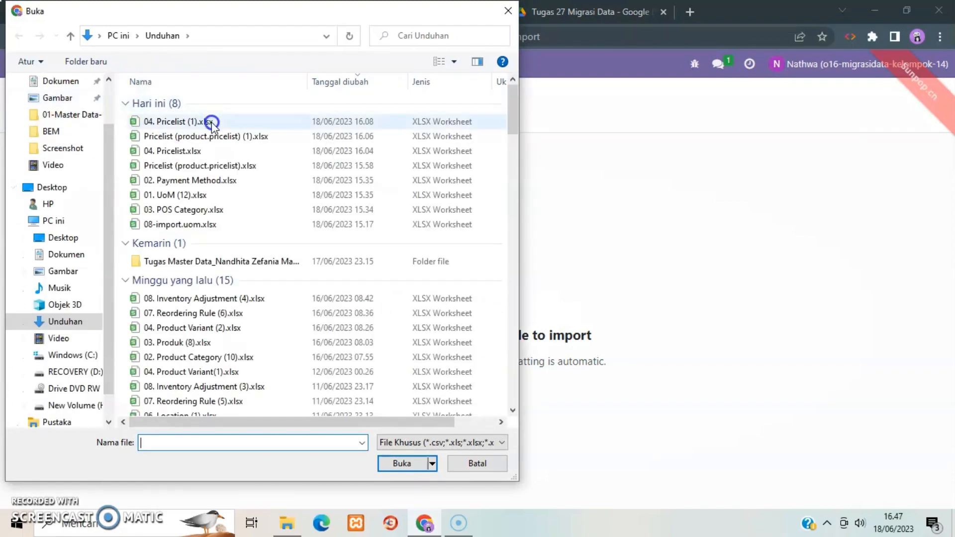
left_click(201, 209)
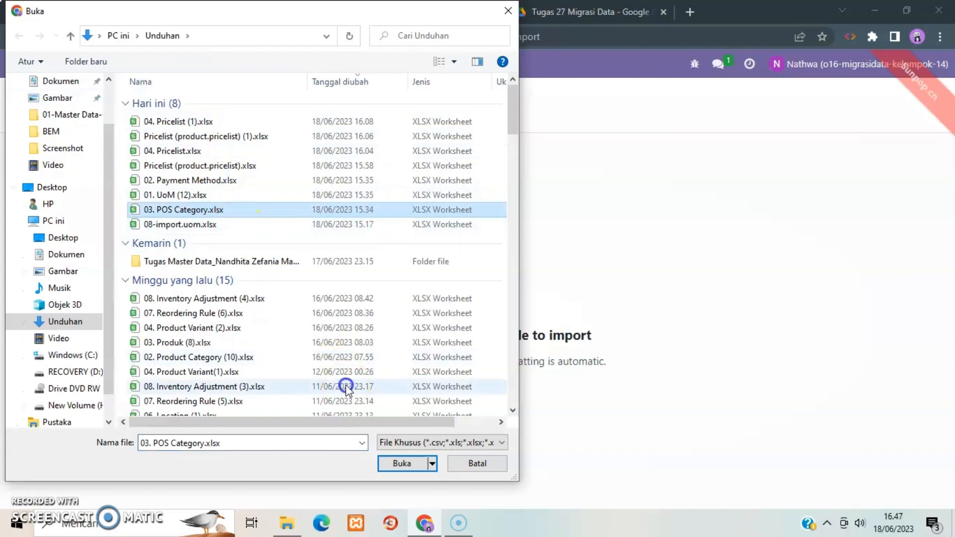
left_click(396, 463)
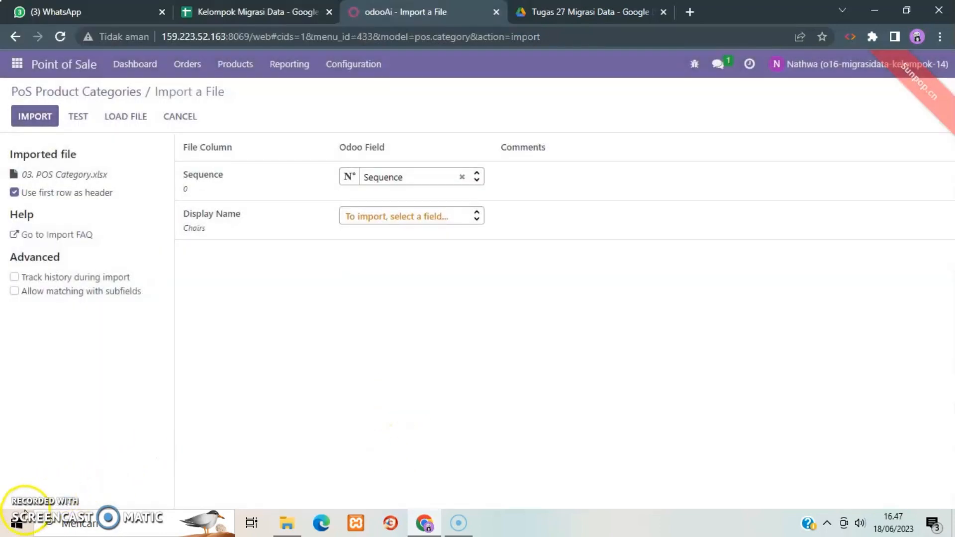
- Map the Display Name column to the Category Name field, then test and run the import
left_click(477, 217)
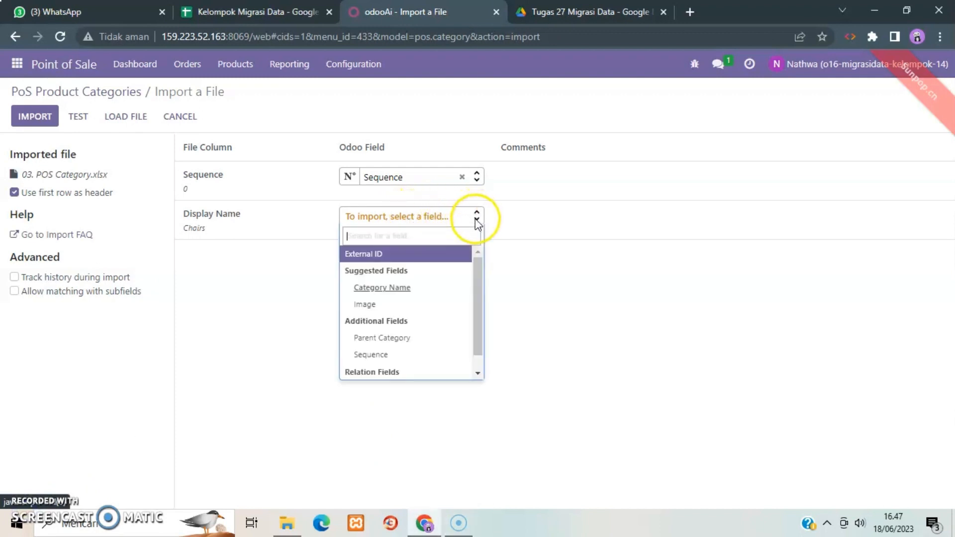
left_click(409, 288)
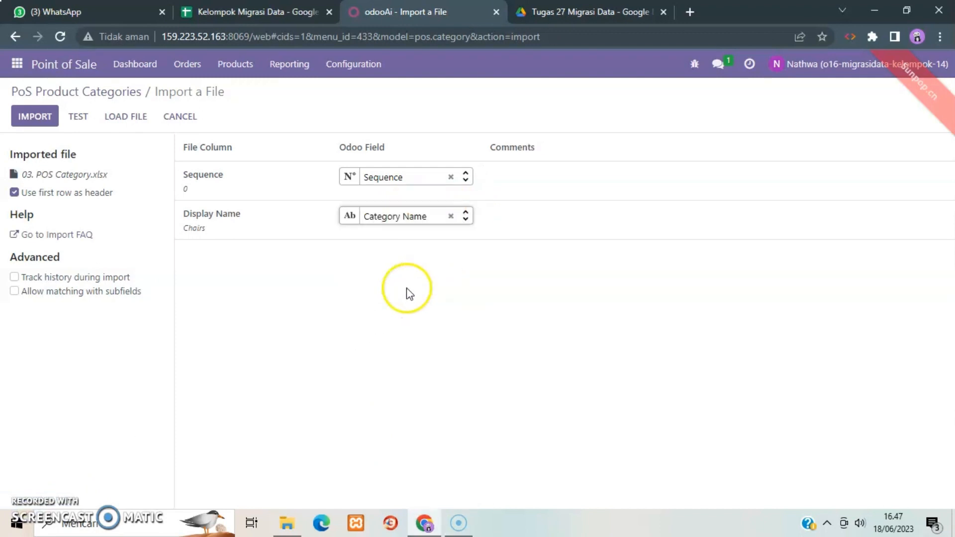
left_click(82, 115)
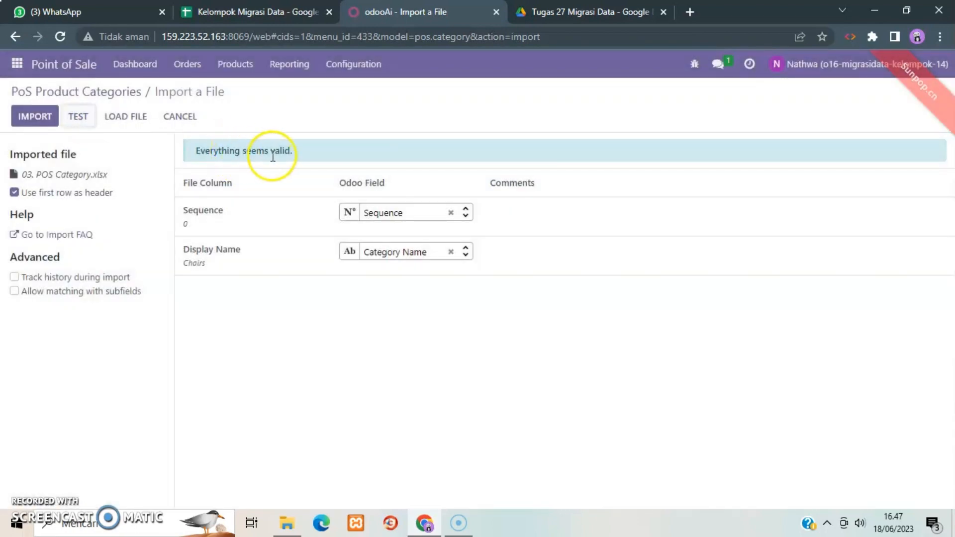
left_click(37, 117)
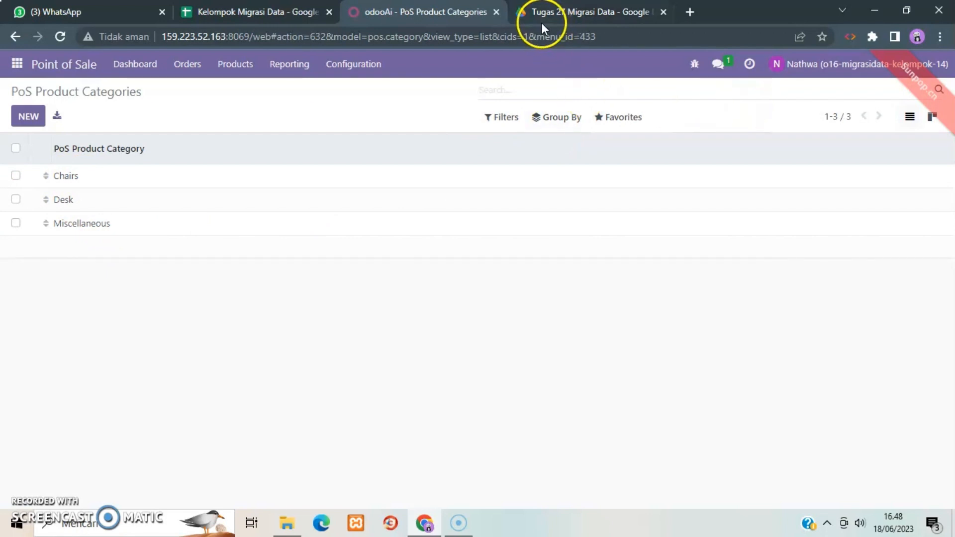
- Review the 04. Pricelist spreadsheet from the Google Drive folder and return to Odoo
left_click(570, 12)
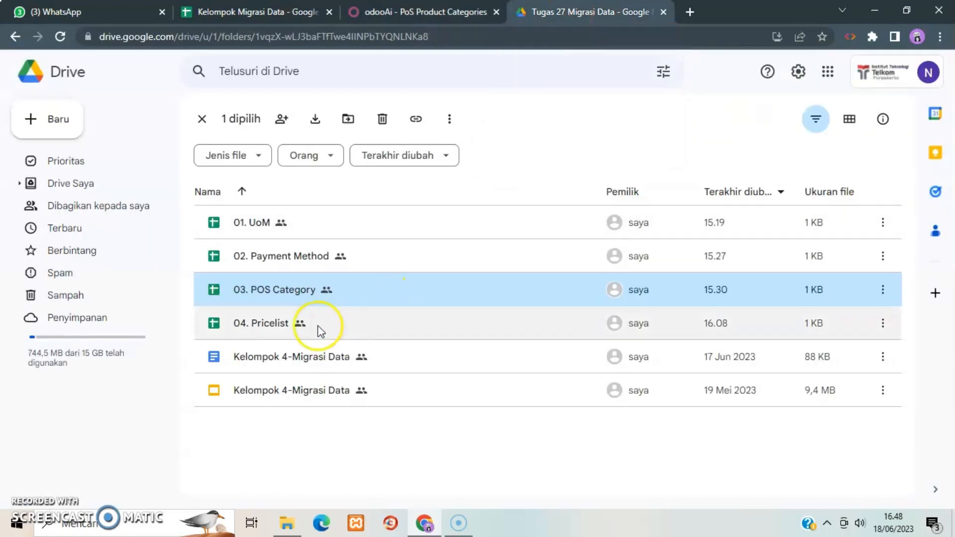
double_click(275, 328)
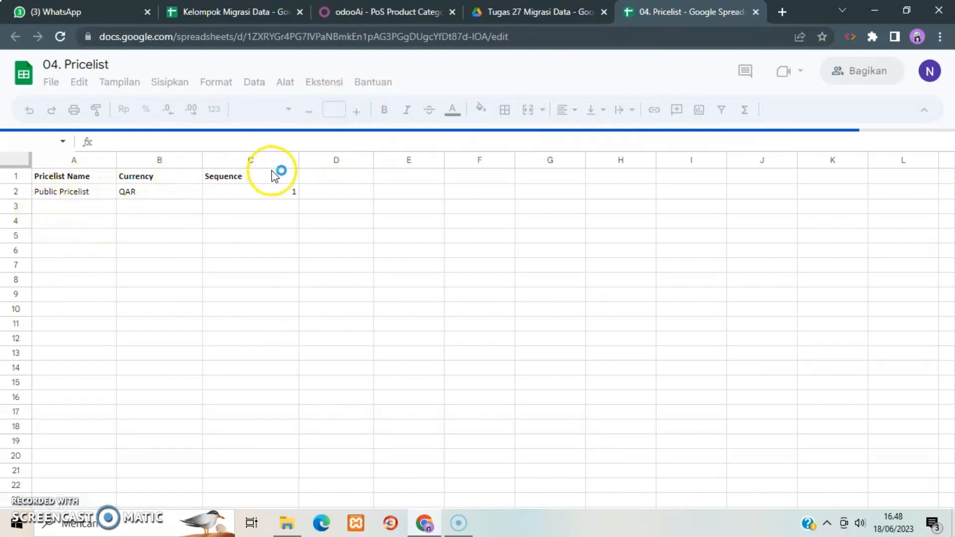
left_click(338, 12)
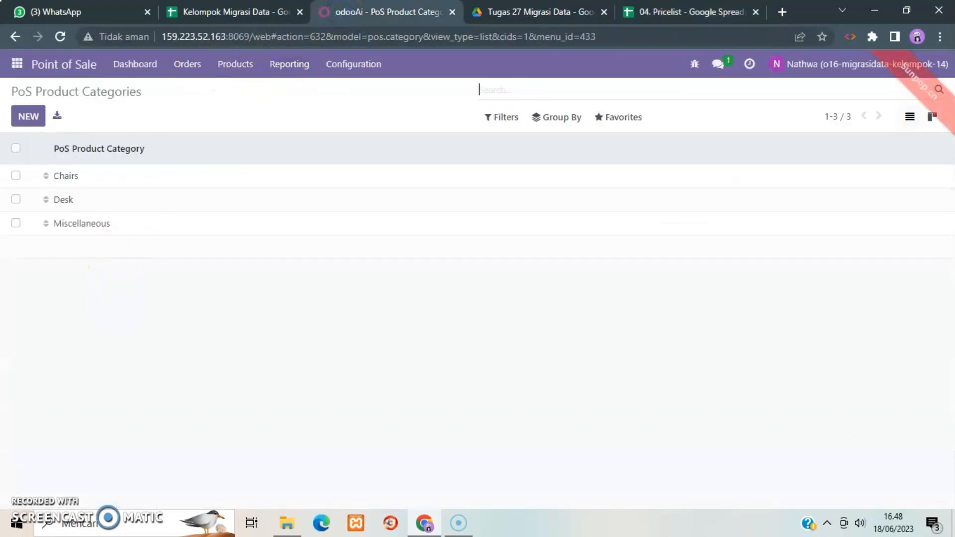
- Open the record import page for the Point of Sale Pricelists and upload 04. Pricelist (1).xlsx from the downloads folder
left_click(239, 72)
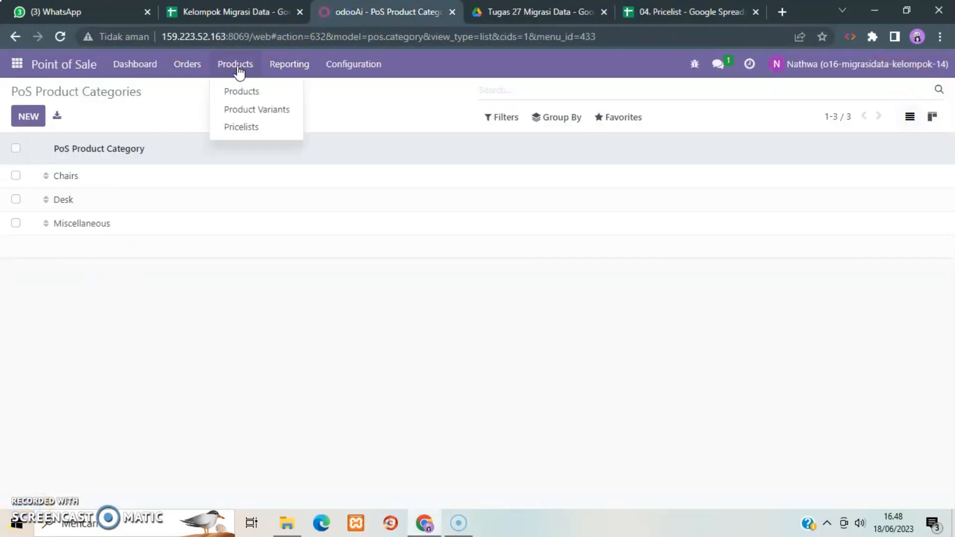
left_click(244, 129)
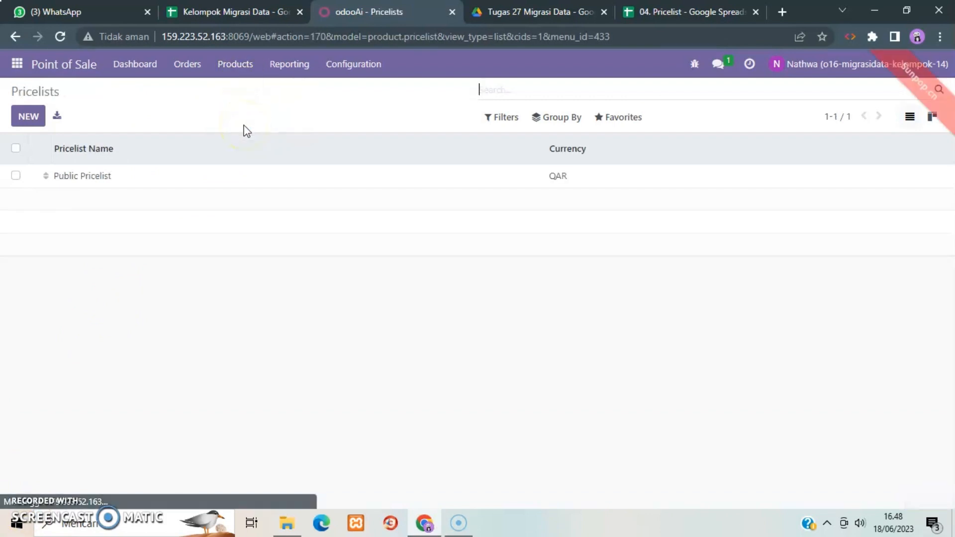
left_click(623, 119)
left_click(624, 171)
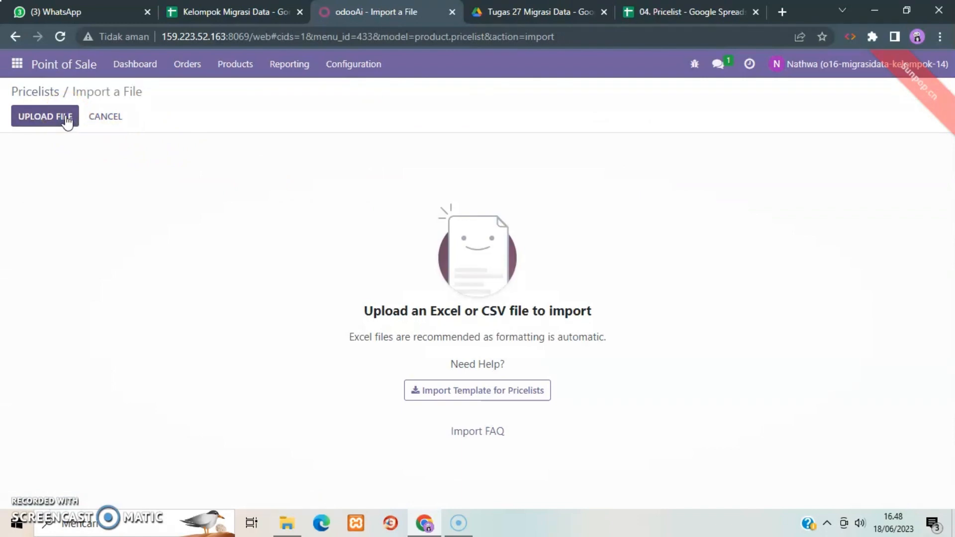
left_click(66, 119)
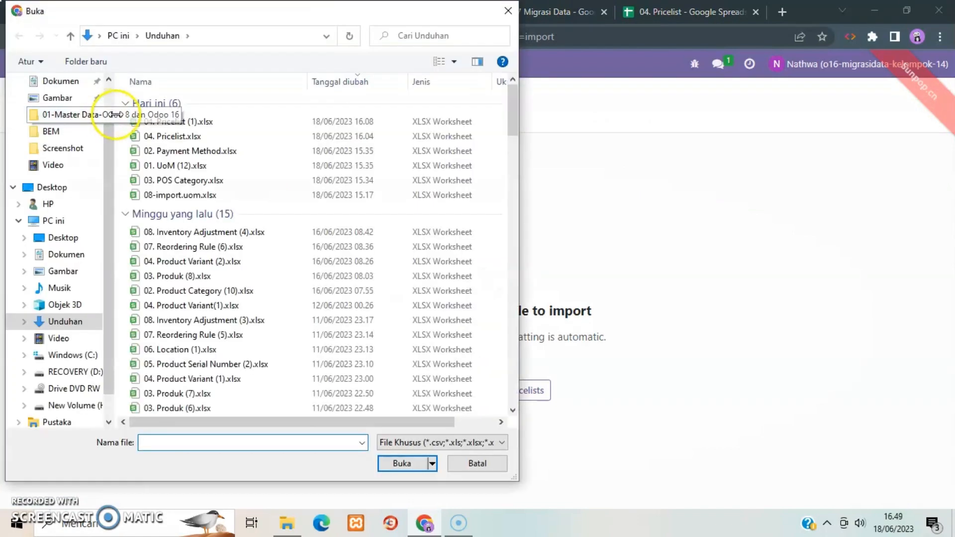
left_click(204, 125)
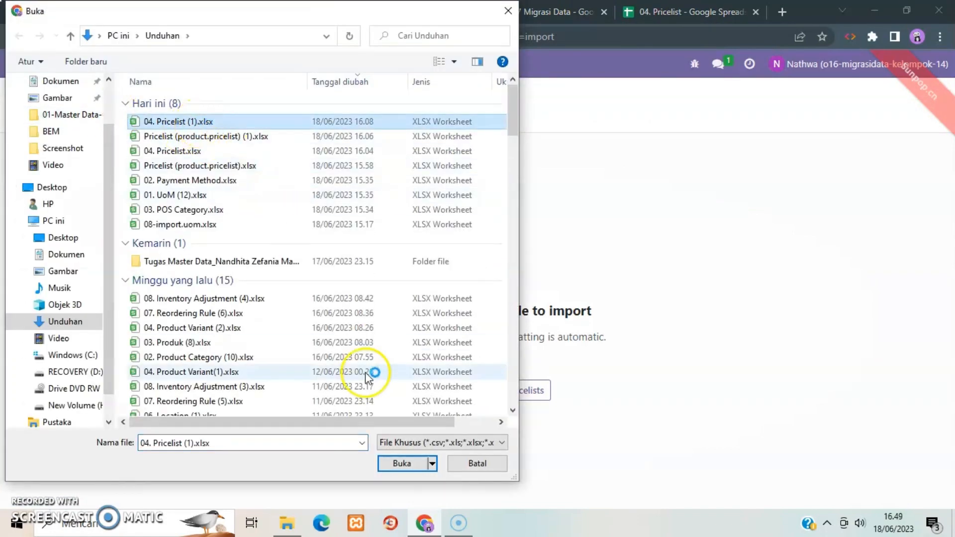
left_click(400, 464)
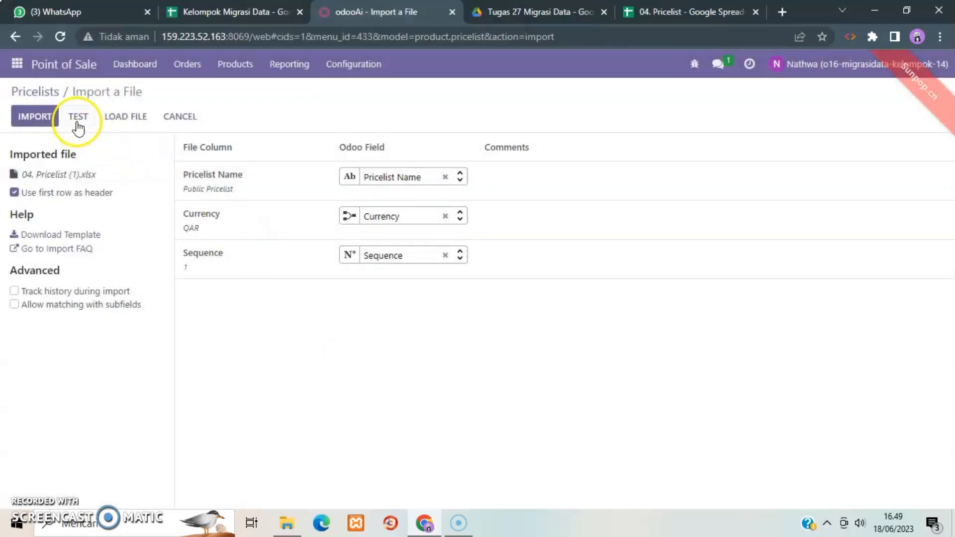
- Test and run the pricelist import, and open the Pricelists list again
left_click(78, 119)
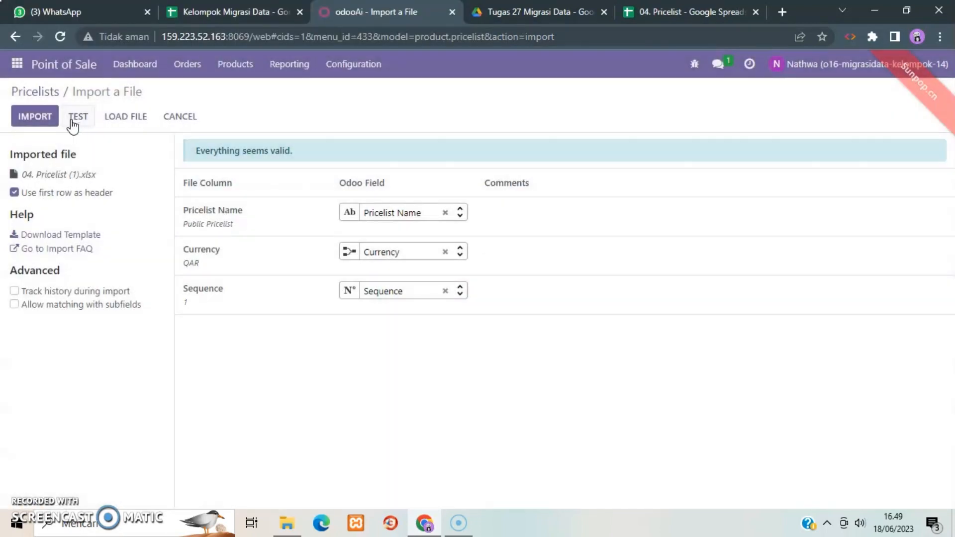
left_click(36, 128)
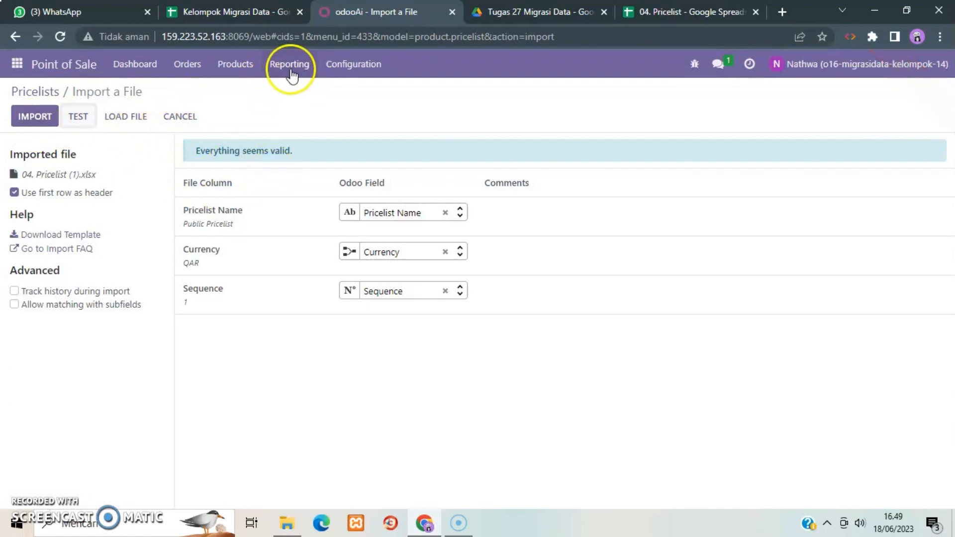
left_click(235, 65)
left_click(257, 129)
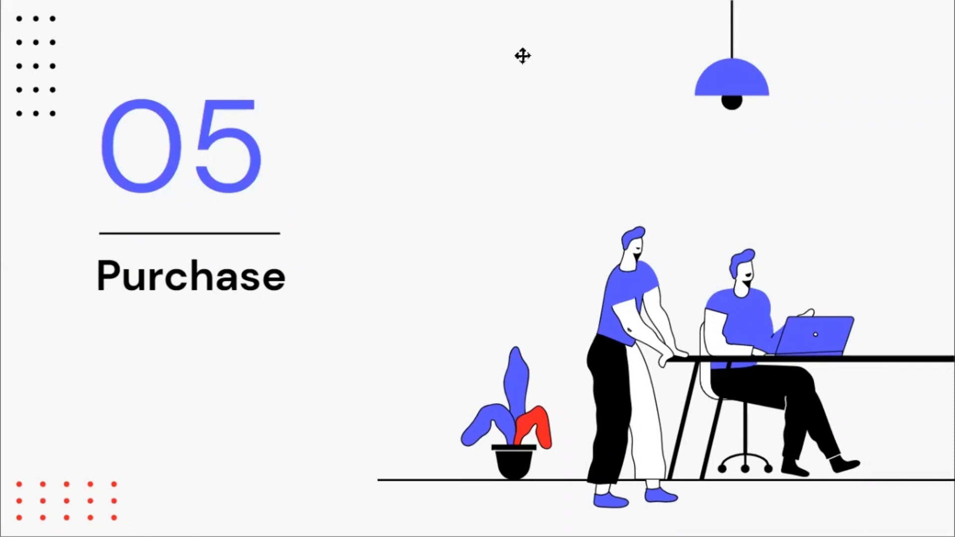
key("Right")
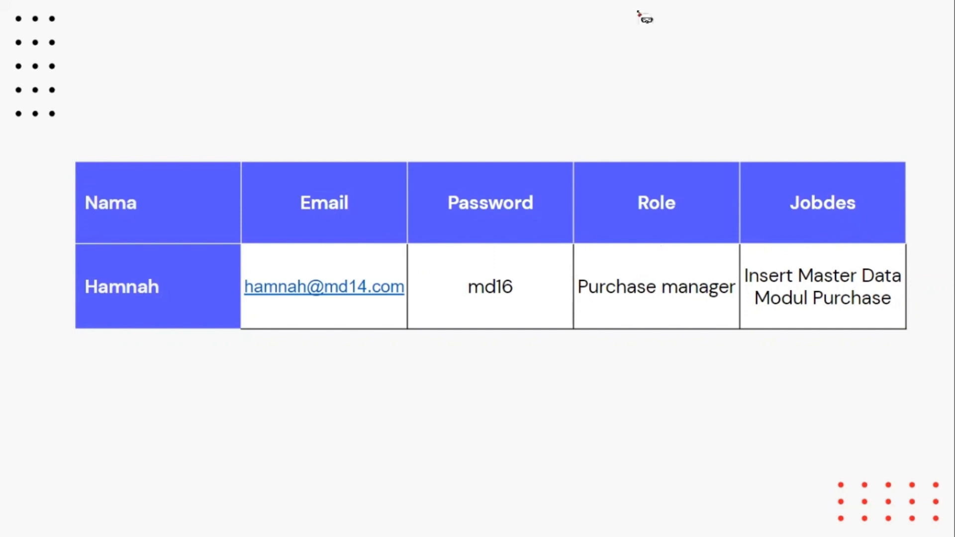
- Switch to the Odoo login page in Edge and log in with the purchase manager's saved email and account password
key("alt+Tab")
type("ham")
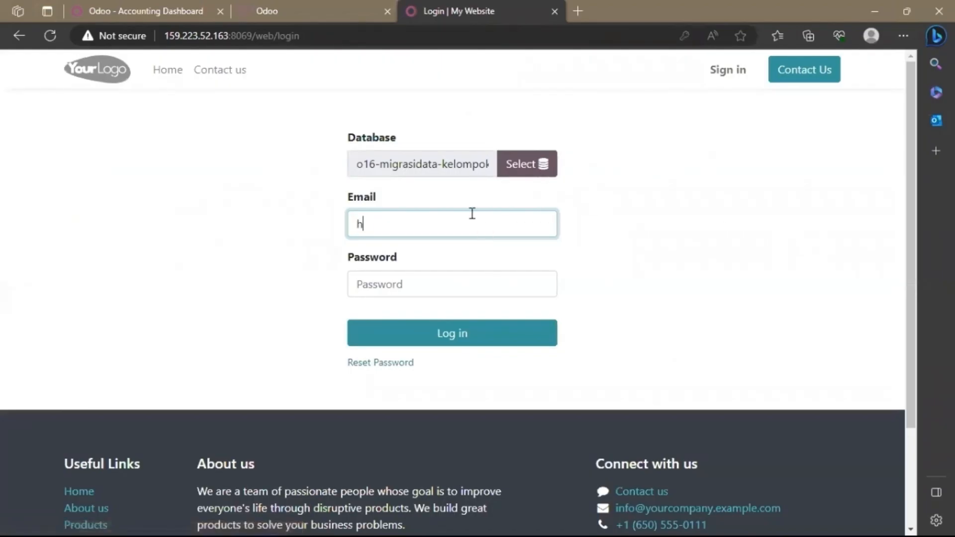
left_click(430, 275)
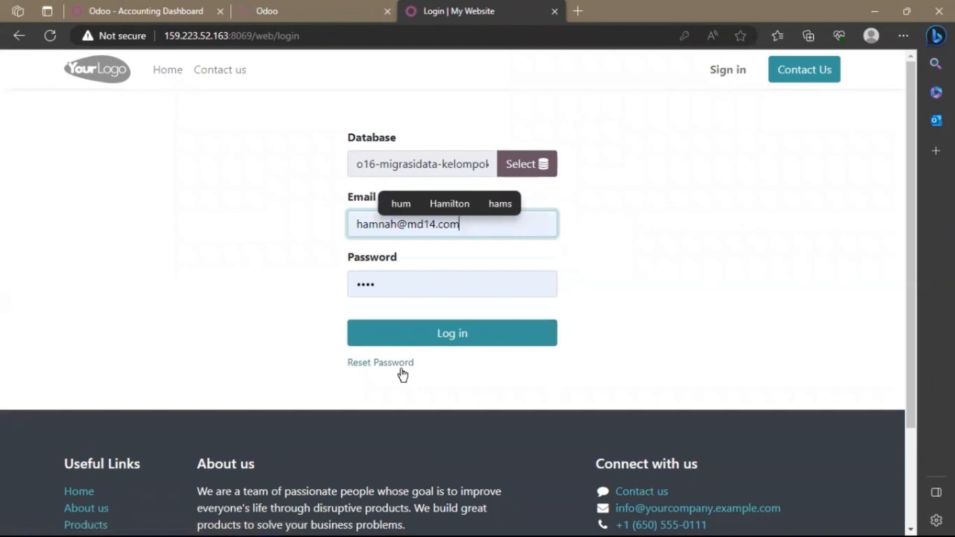
left_click(431, 339)
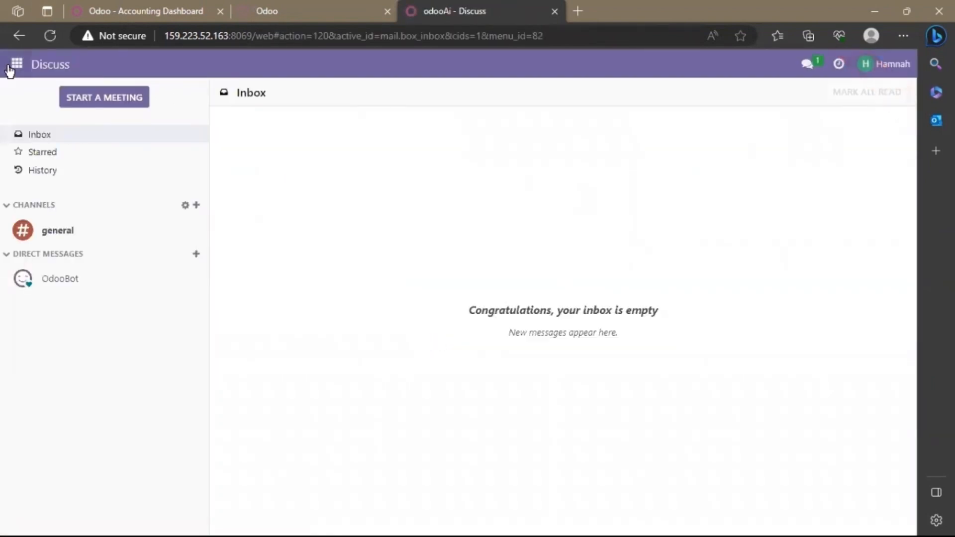
- Open the Vendors list in the Purchase module
left_click(17, 64)
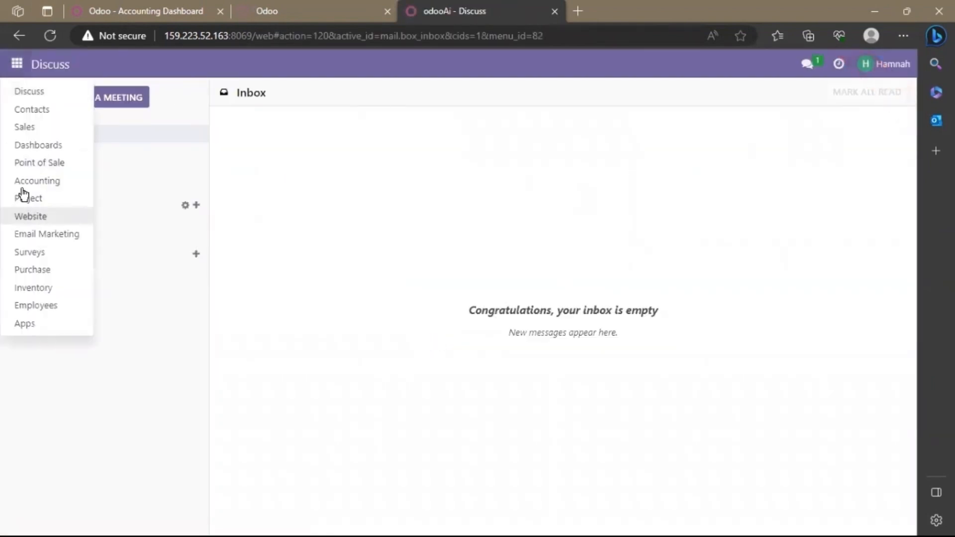
left_click(37, 277)
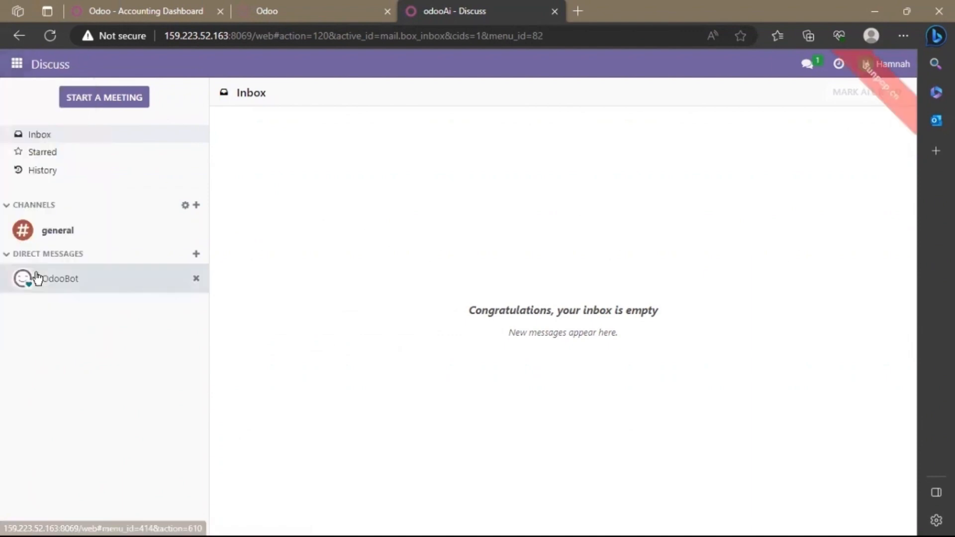
left_click(106, 64)
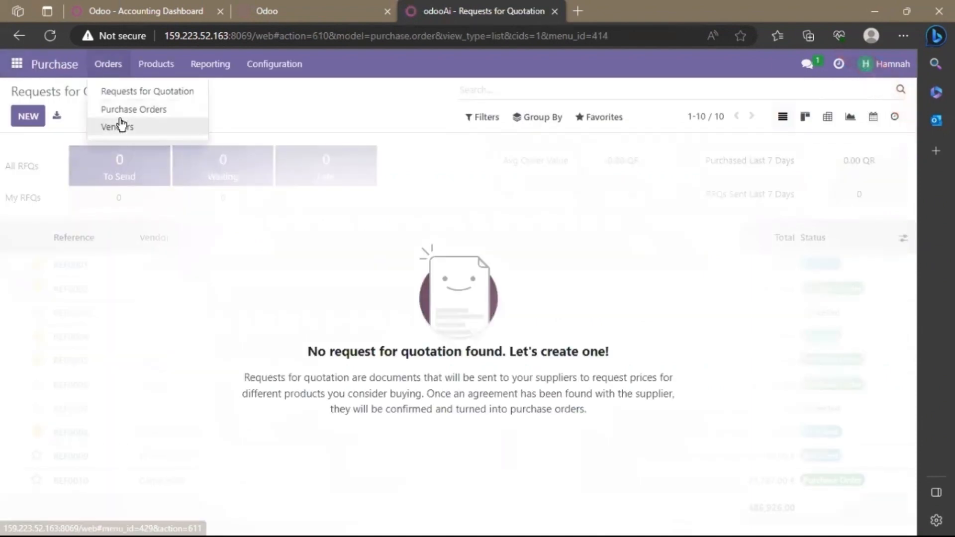
left_click(121, 126)
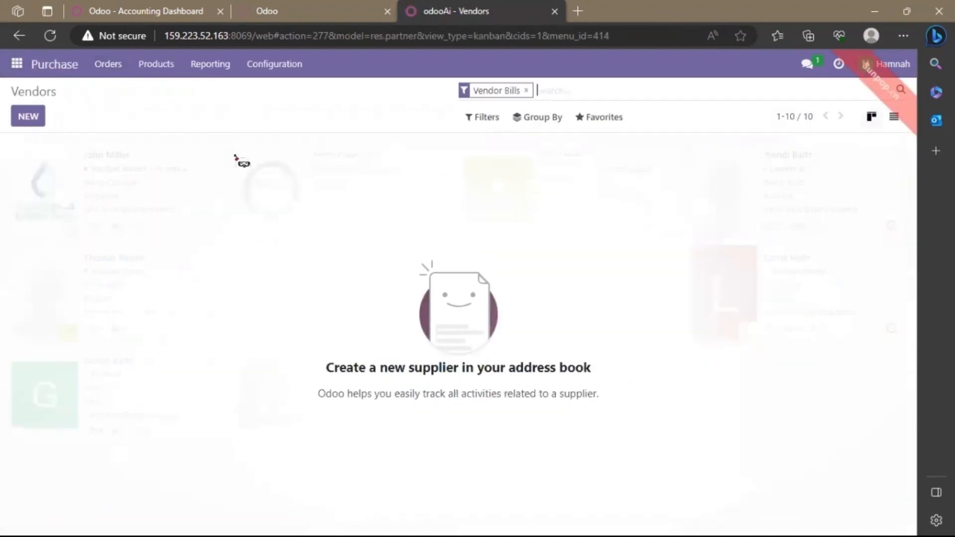
- Import the vendor records from Mater data vendor (2).xlsx in the downloads folder, testing the file before running the import
left_click(612, 116)
left_click(647, 177)
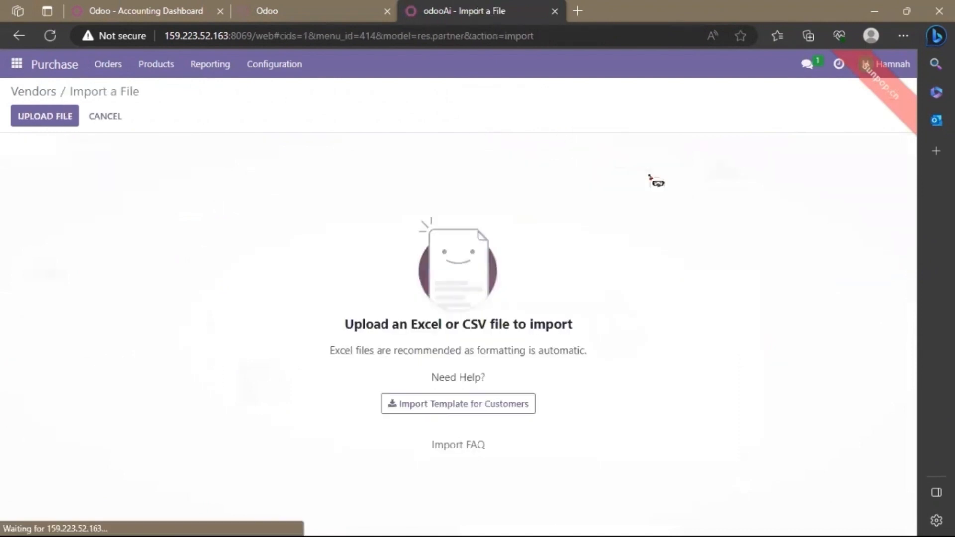
left_click(64, 116)
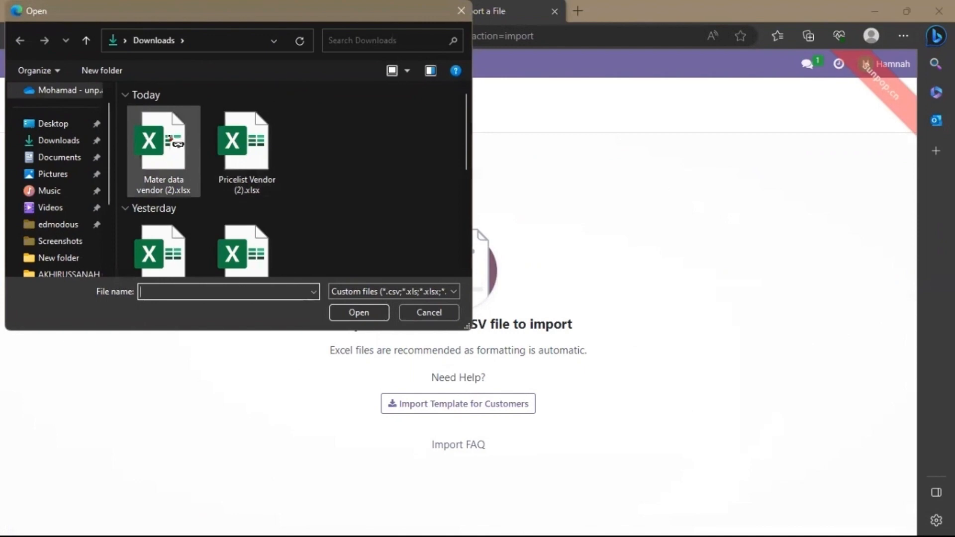
left_click(166, 143)
double_click(165, 143)
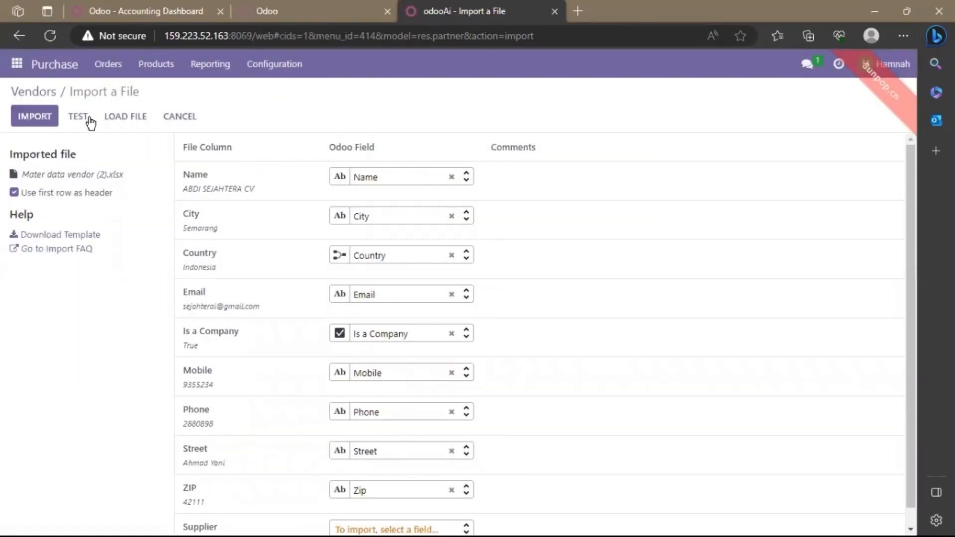
left_click(80, 117)
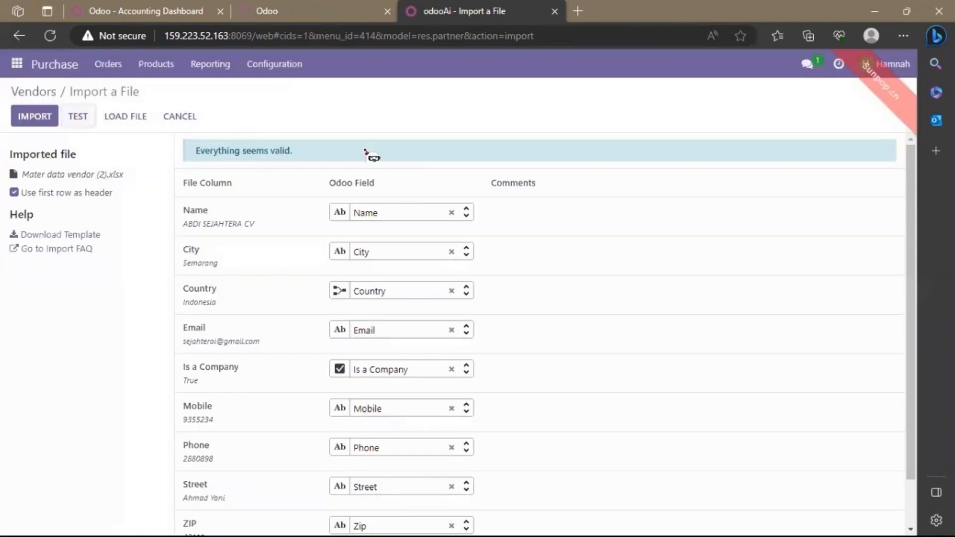
left_click(33, 120)
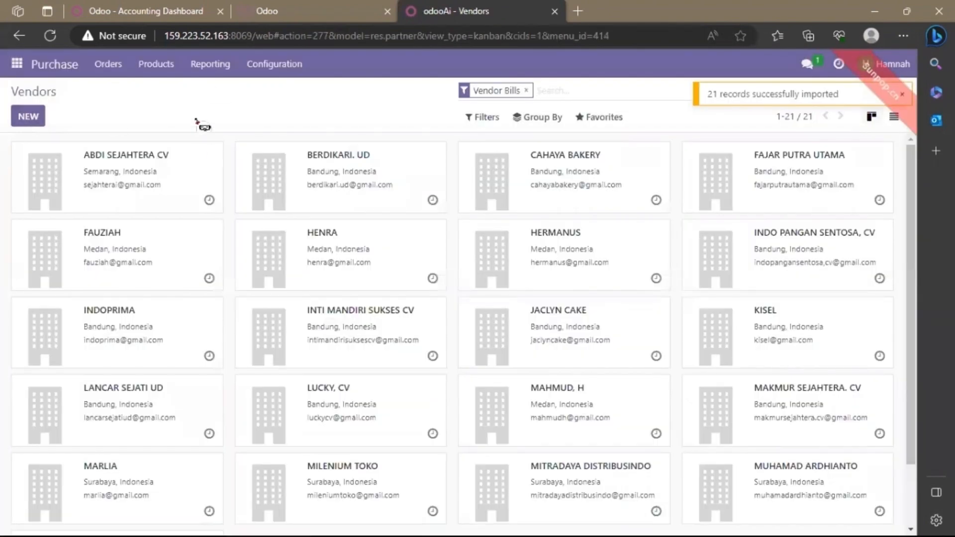
- Import Pricelist Vendor (2).xlsx from the downloads folder into Vendor Pricelists and remove the list's Active Products filter
left_click(255, 64)
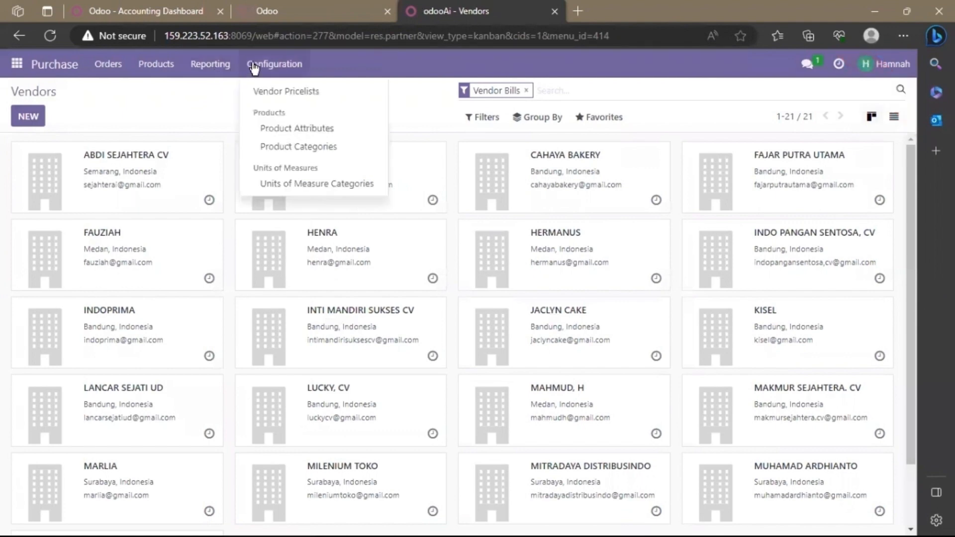
left_click(312, 95)
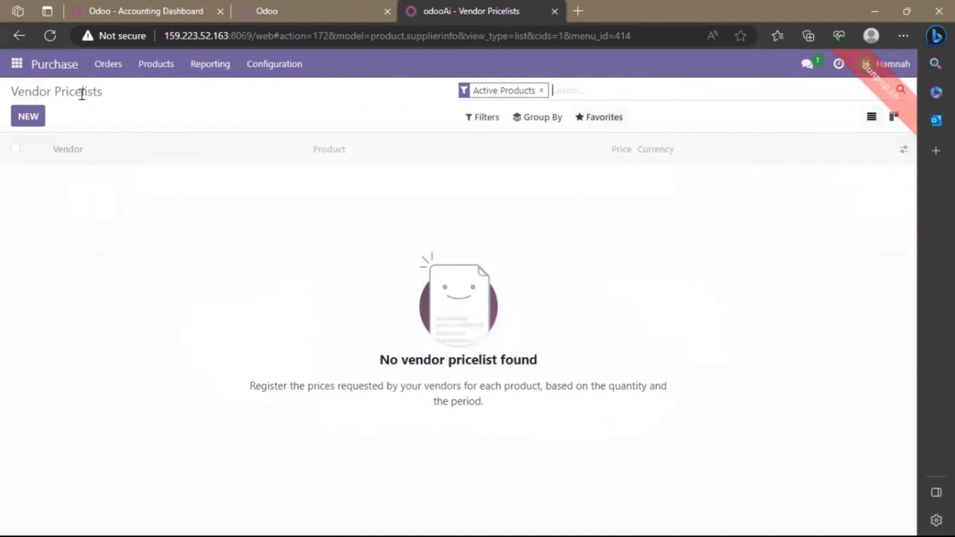
left_click(616, 125)
left_click(614, 168)
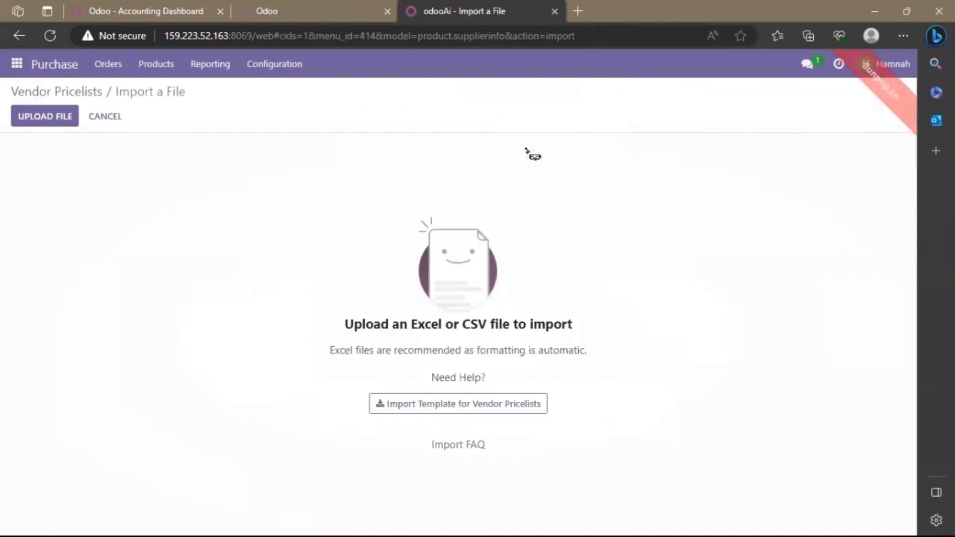
left_click(68, 117)
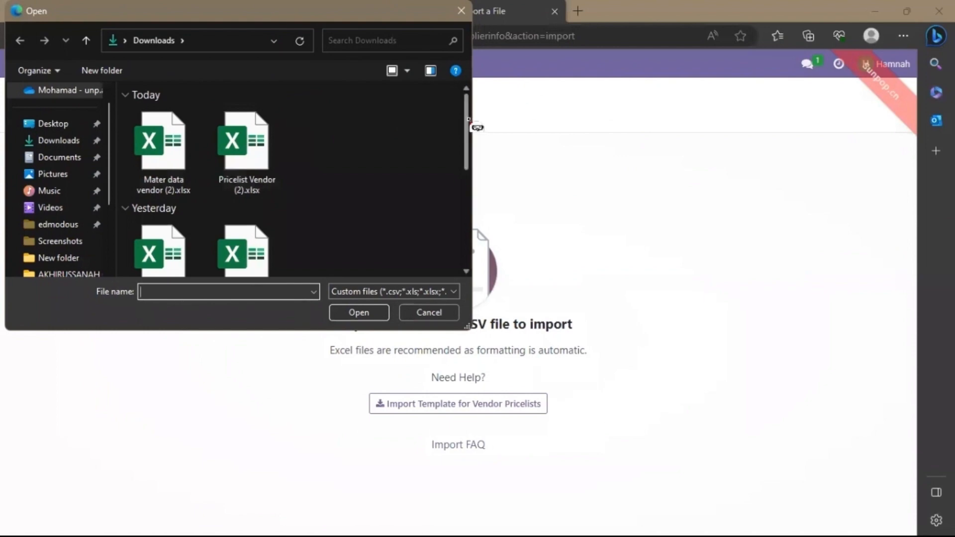
double_click(263, 158)
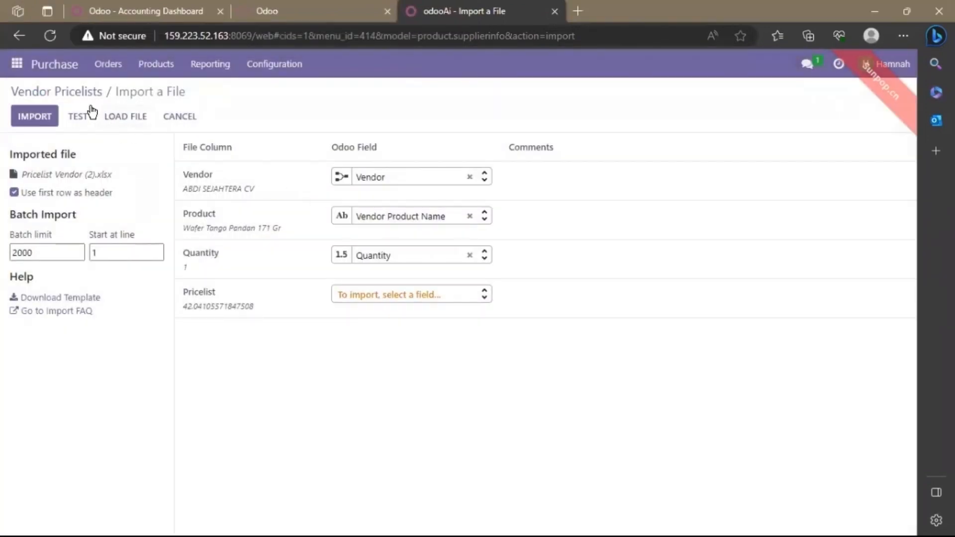
left_click(91, 110)
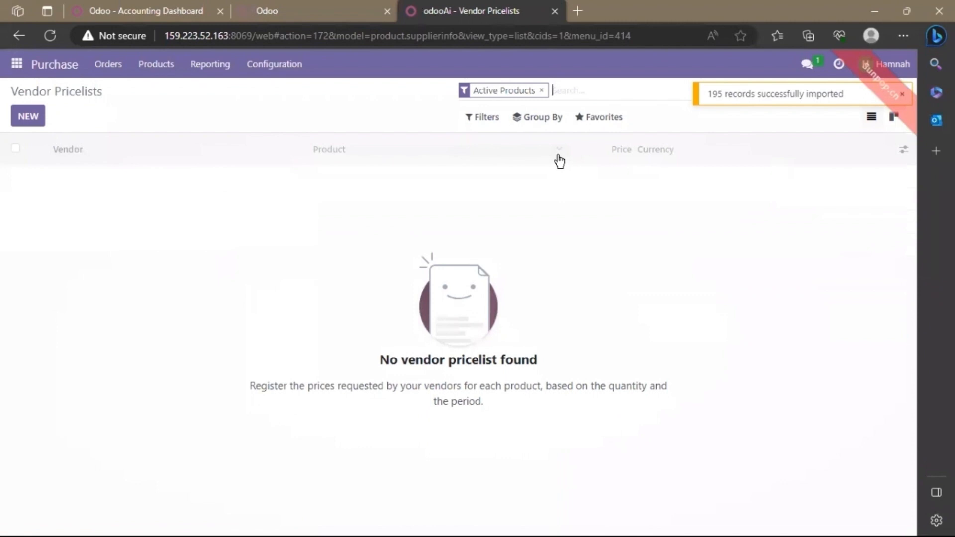
left_click(541, 90)
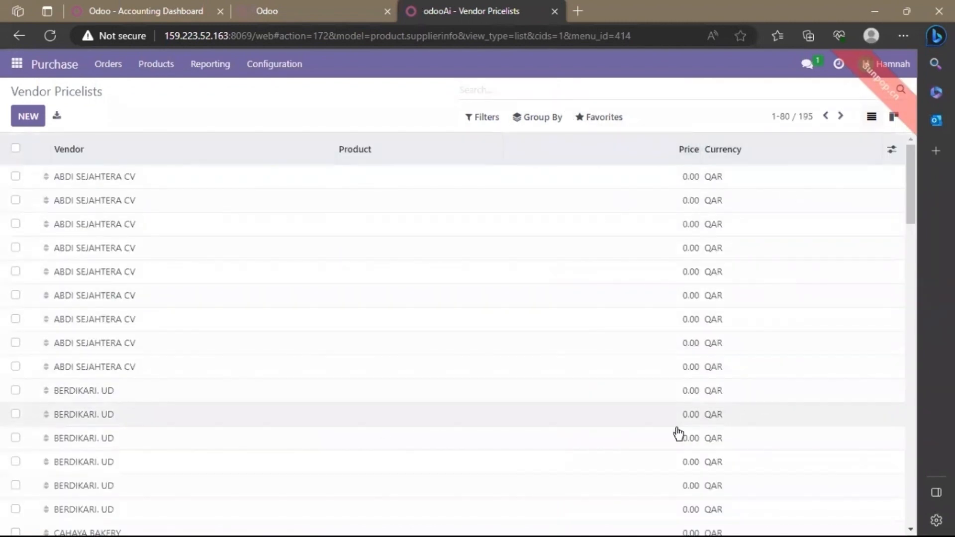
- Open the Purchase Orders list and upload import.po (1).xlsx from the Downloads folder for a record import
left_click(274, 63)
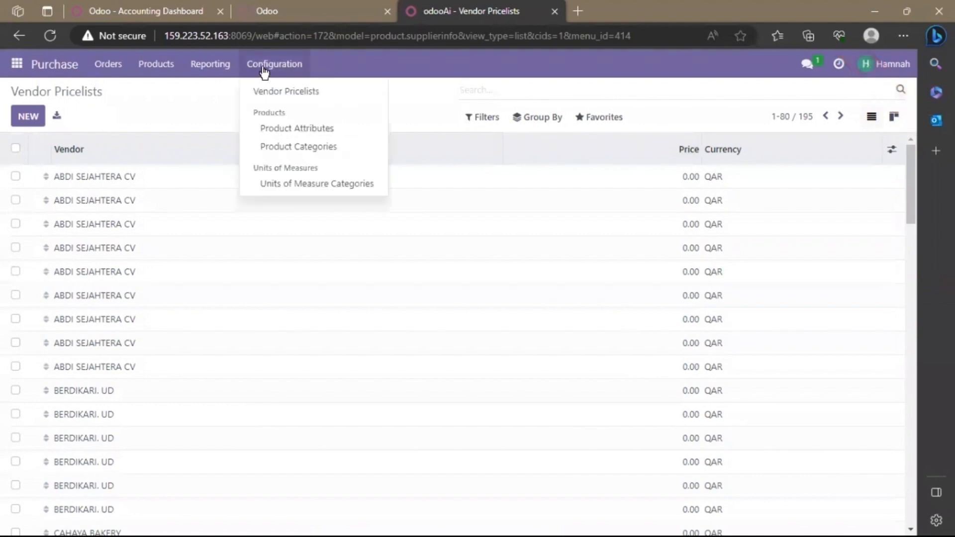
left_click(108, 64)
left_click(152, 114)
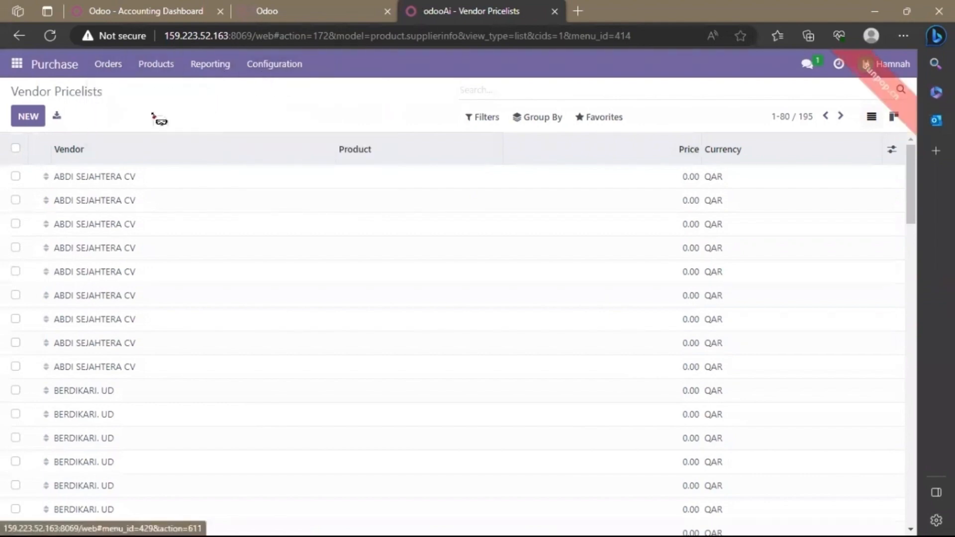
left_click(608, 124)
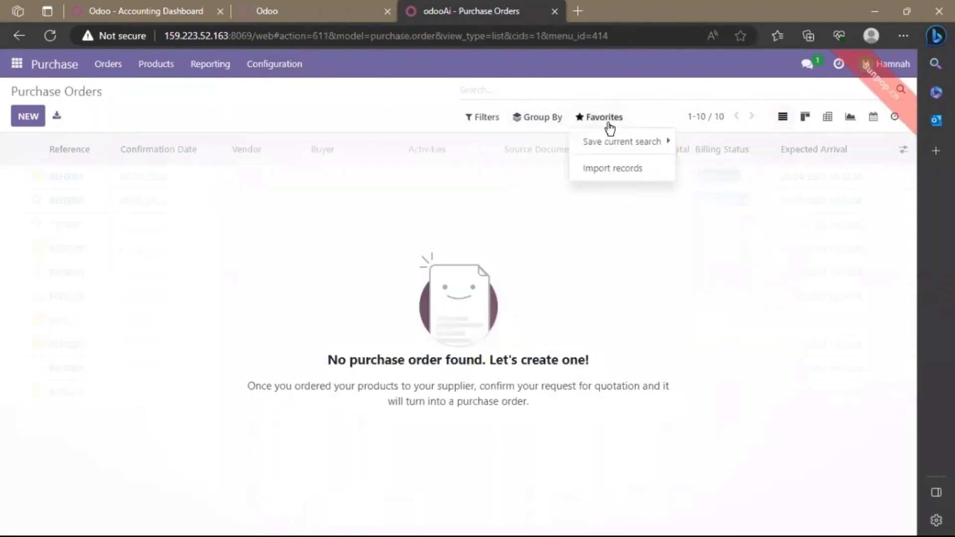
left_click(588, 169)
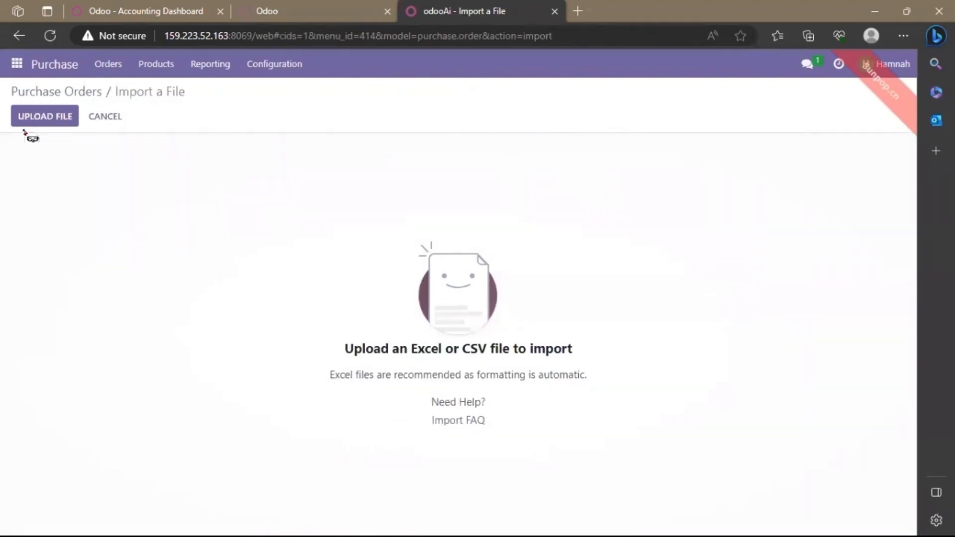
left_click(45, 118)
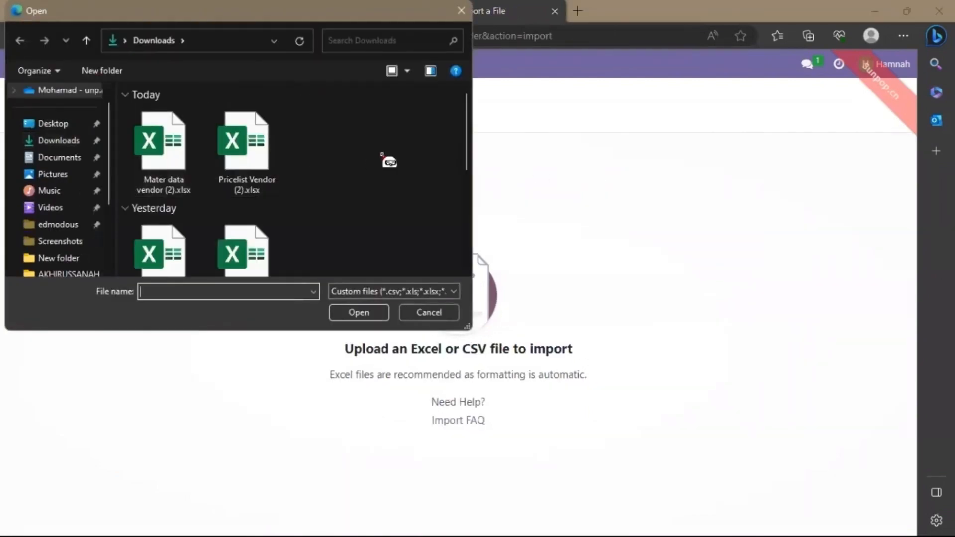
left_click_drag(463, 140, 463, 168)
double_click(191, 189)
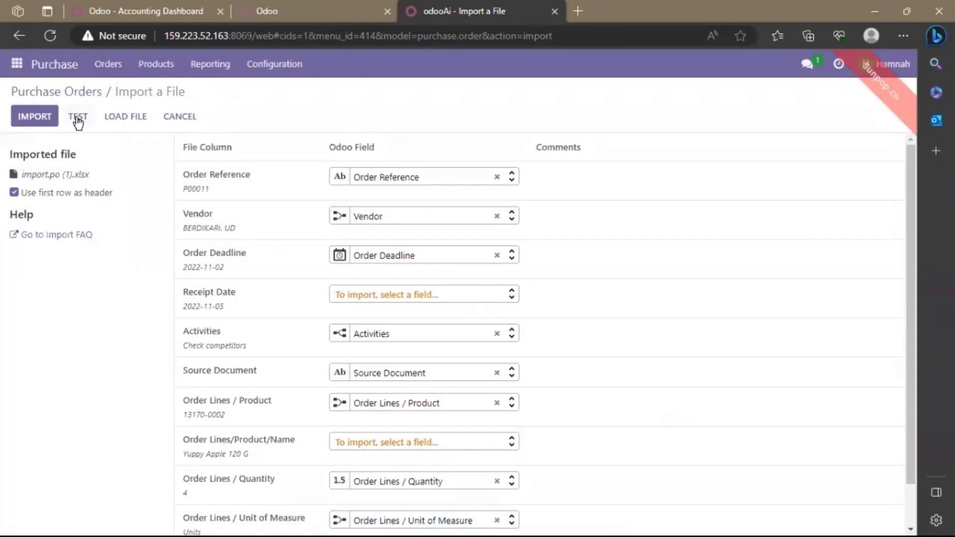
- Test the purchase order file, clear the field mapping of the Activities column, retest and run the import
left_click(78, 120)
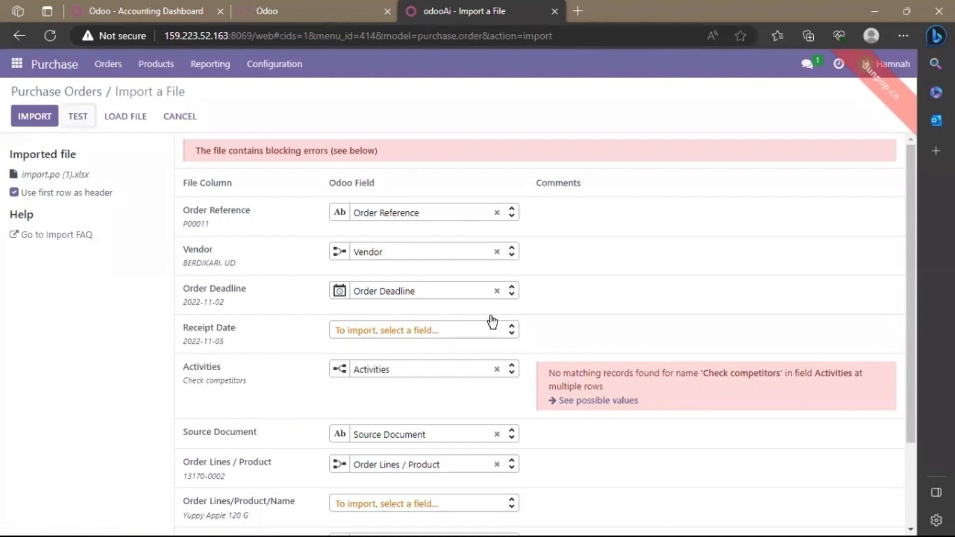
left_click(496, 369)
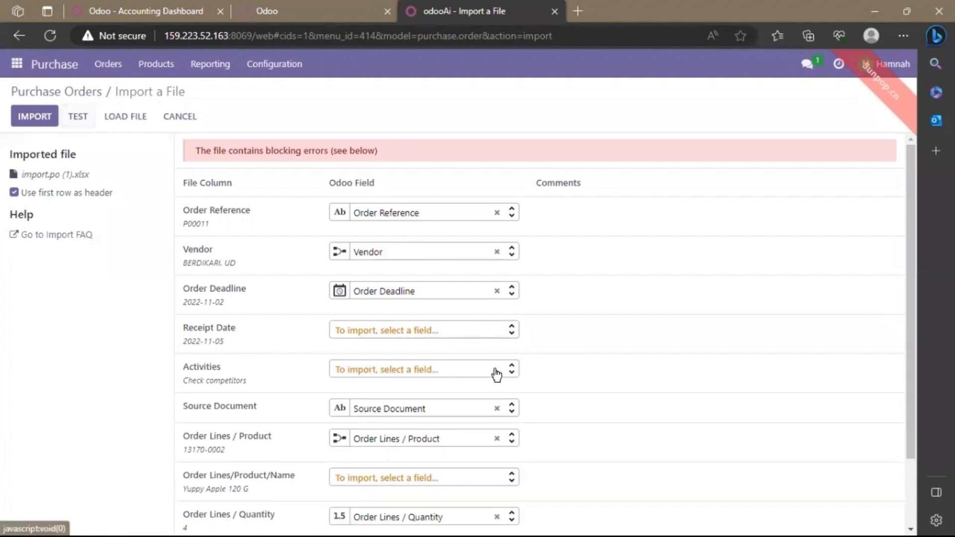
mouse_move(912, 339)
left_mouse_down()
mouse_move(914, 433)
mouse_move(911, 328)
left_mouse_up()
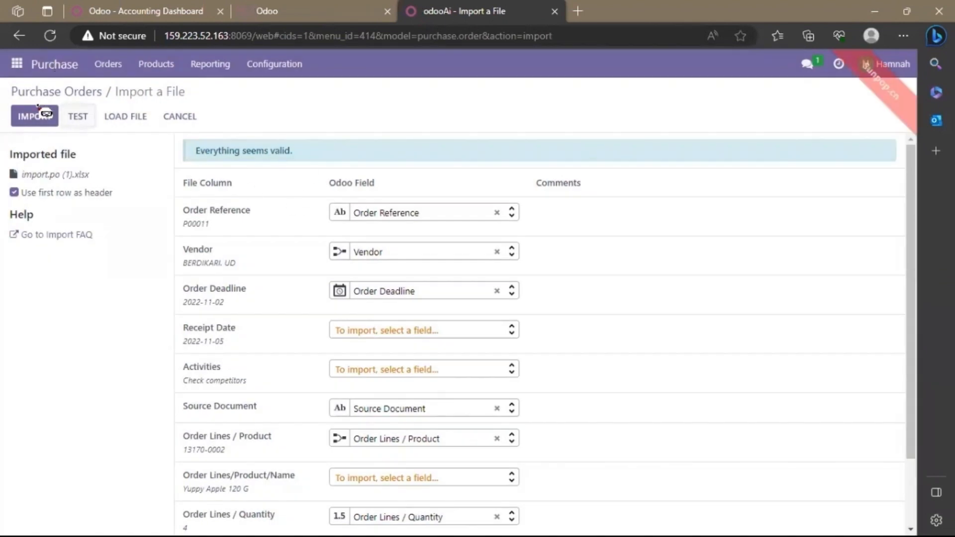
left_click(38, 110)
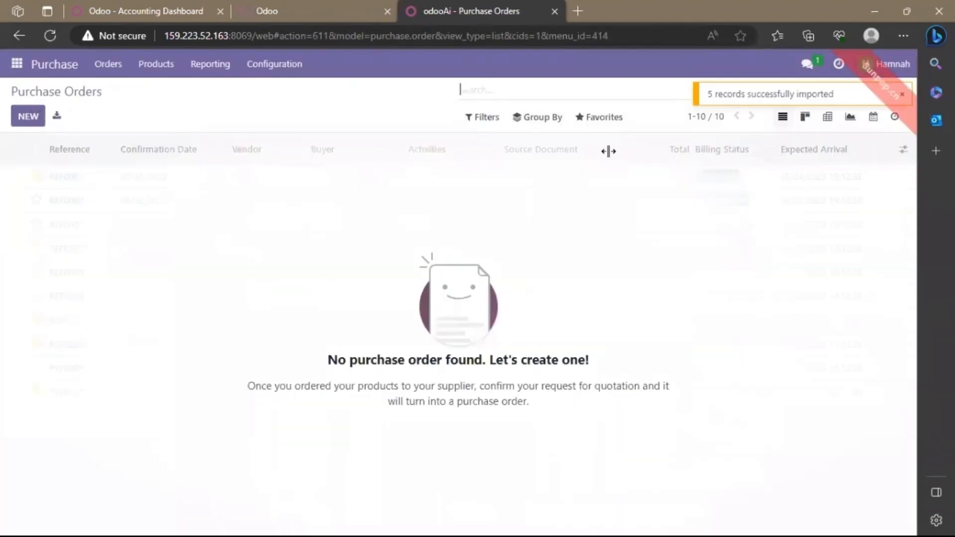
left_click(895, 98)
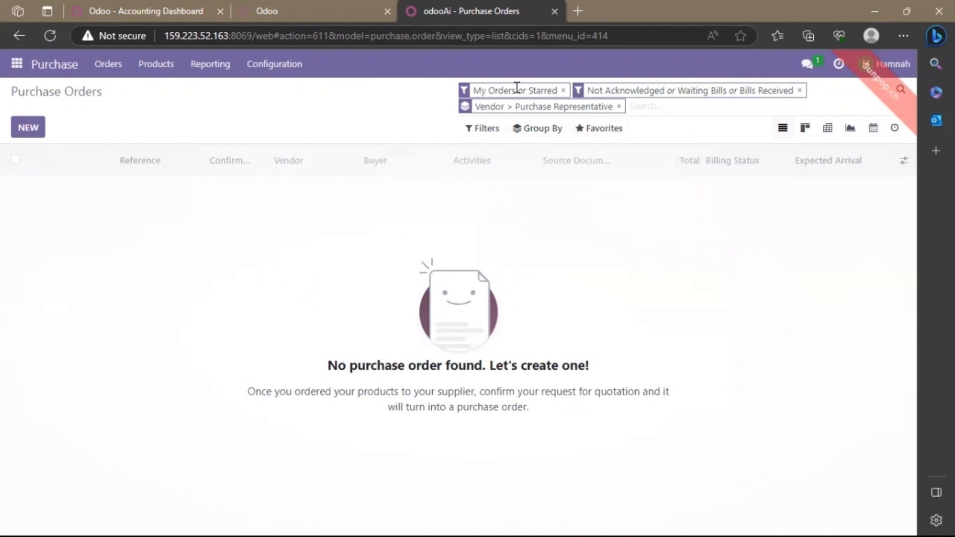
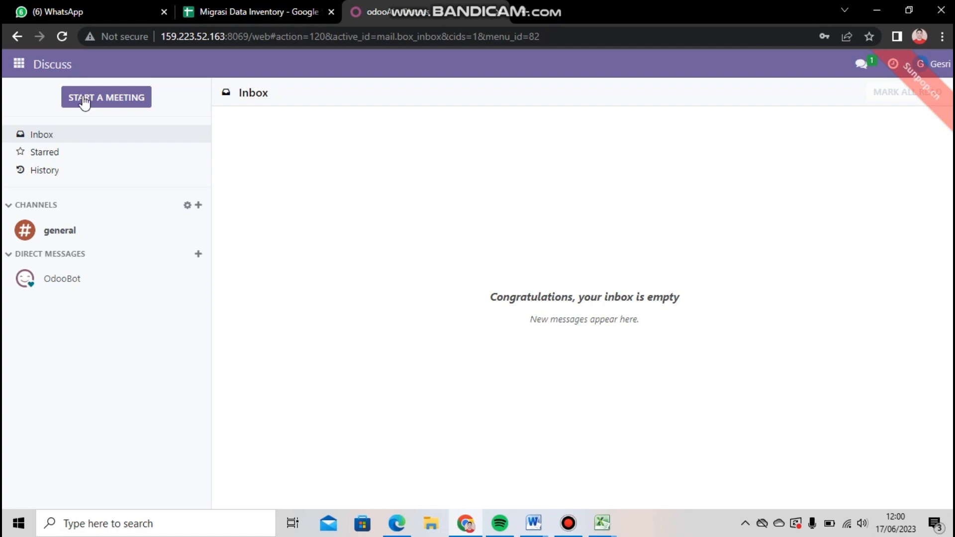
- Open the Units of Measure Categories list in the Inventory module
left_click(17, 65)
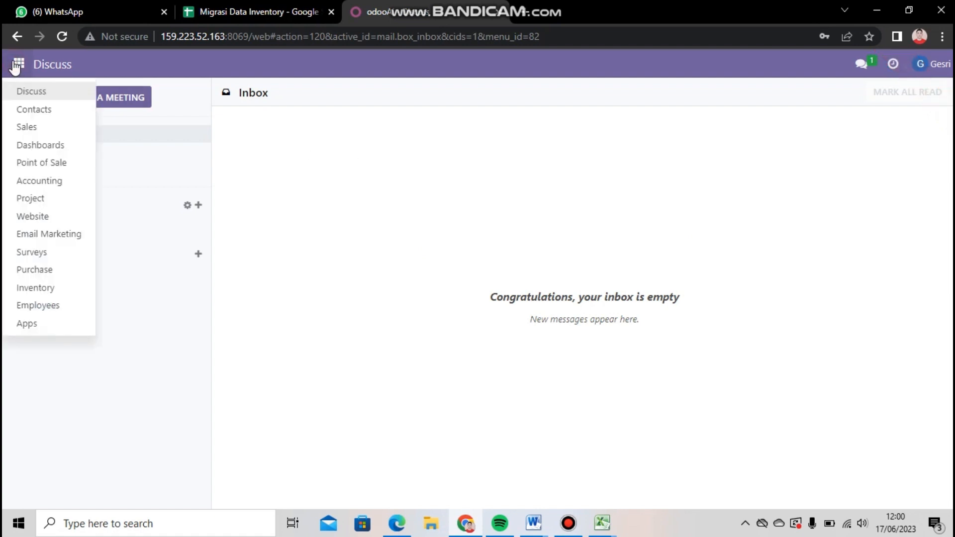
left_click(57, 293)
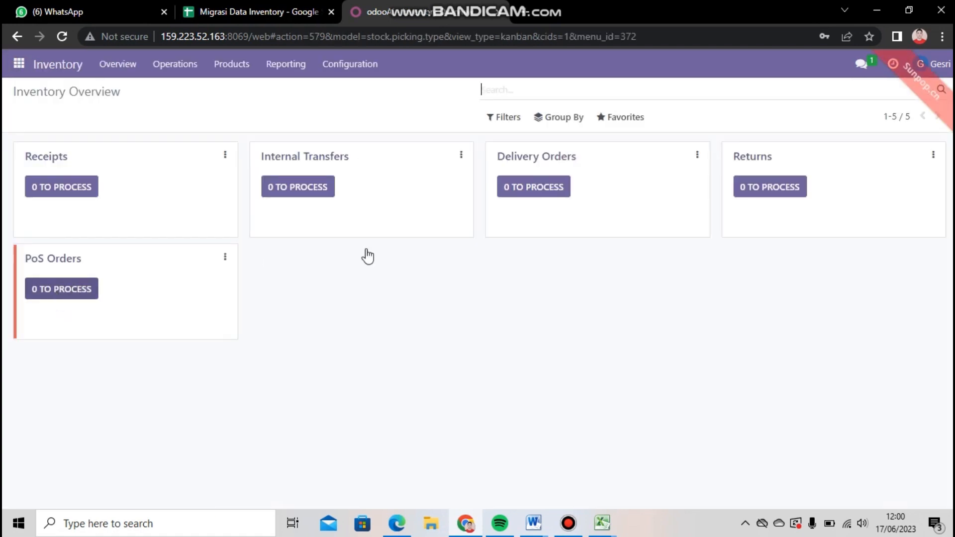
left_click(369, 67)
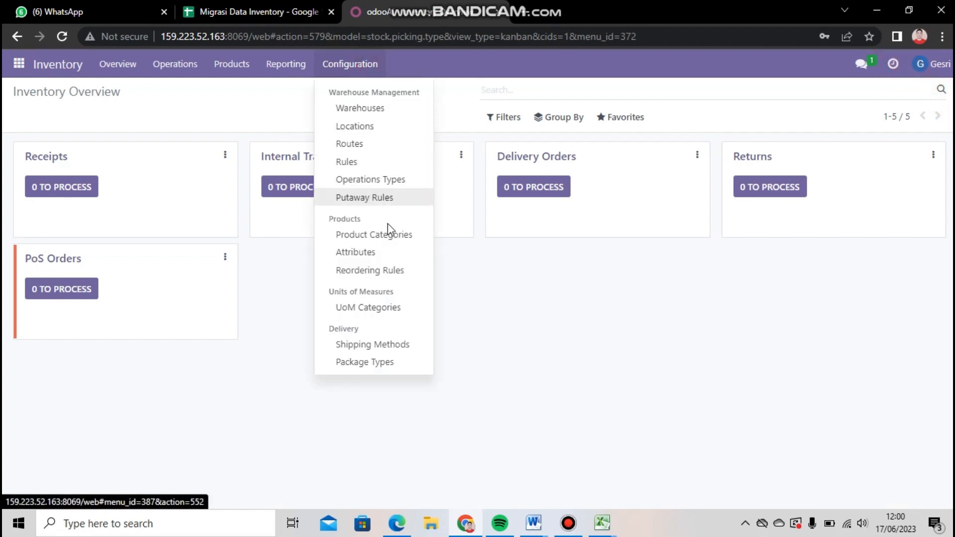
left_click(367, 313)
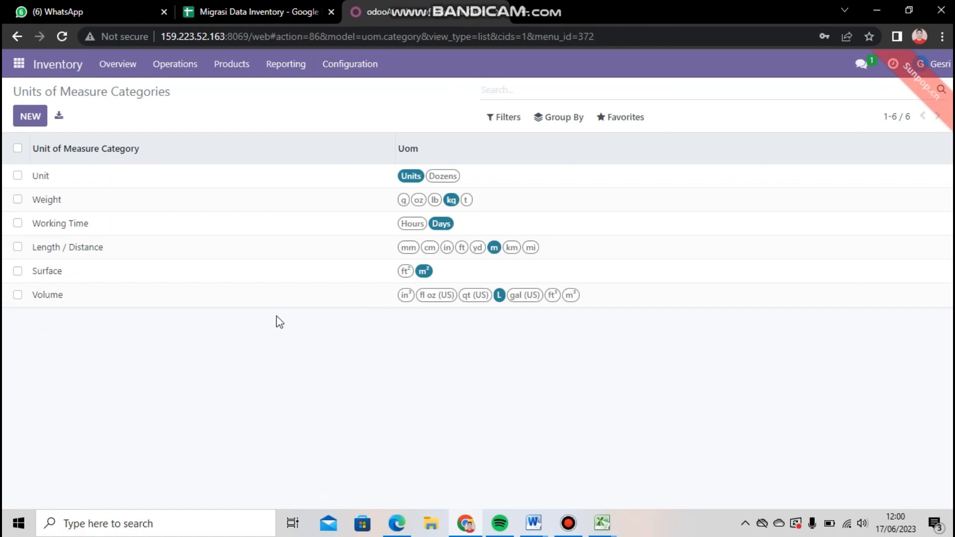
- Start a record import for the unit of measure categories and upload Migrasi Data Inventory.xlsx from the Downloads folder
left_click(617, 120)
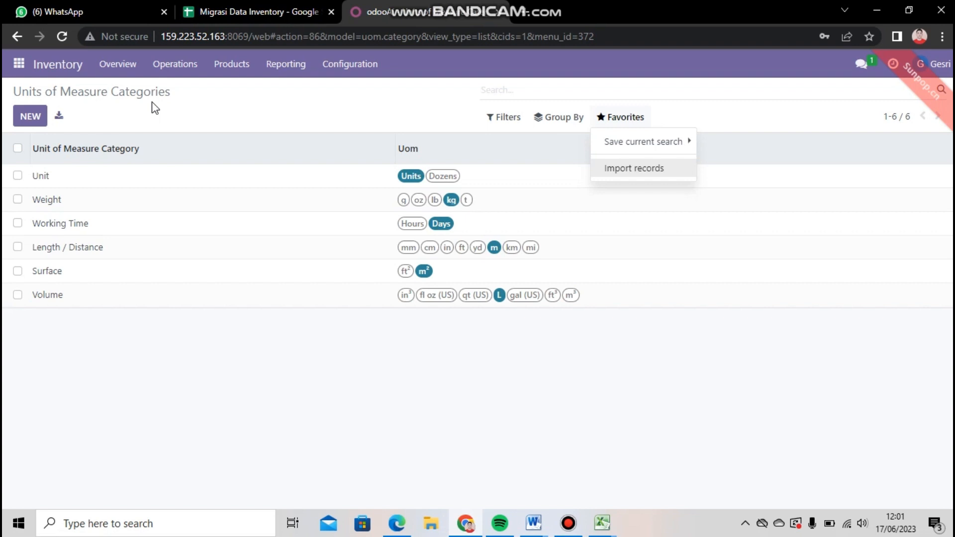
left_click(628, 124)
left_click(627, 122)
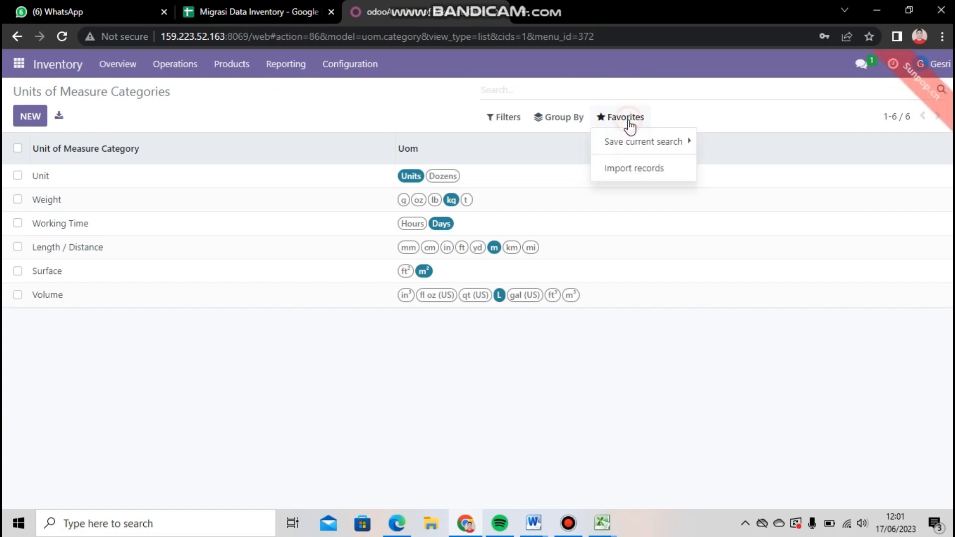
left_click(632, 171)
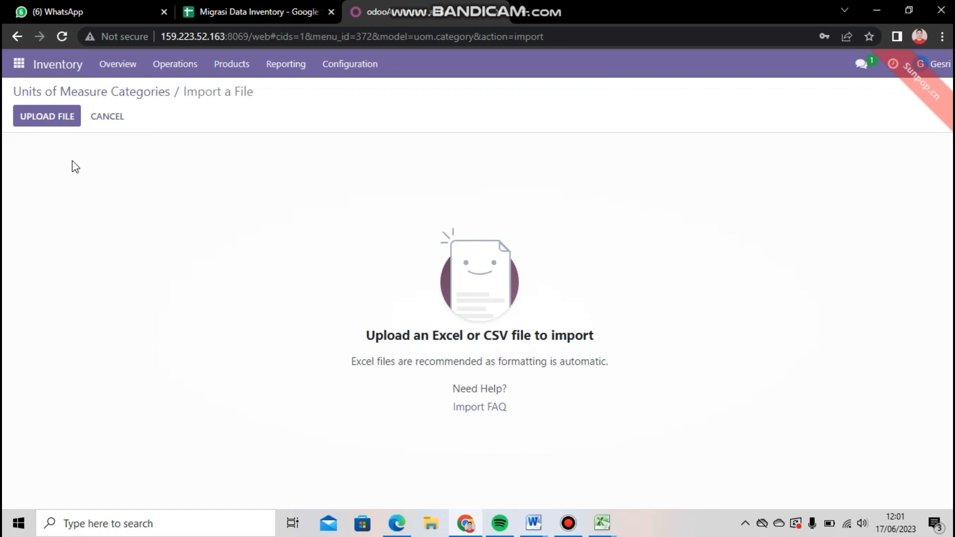
left_click(63, 121)
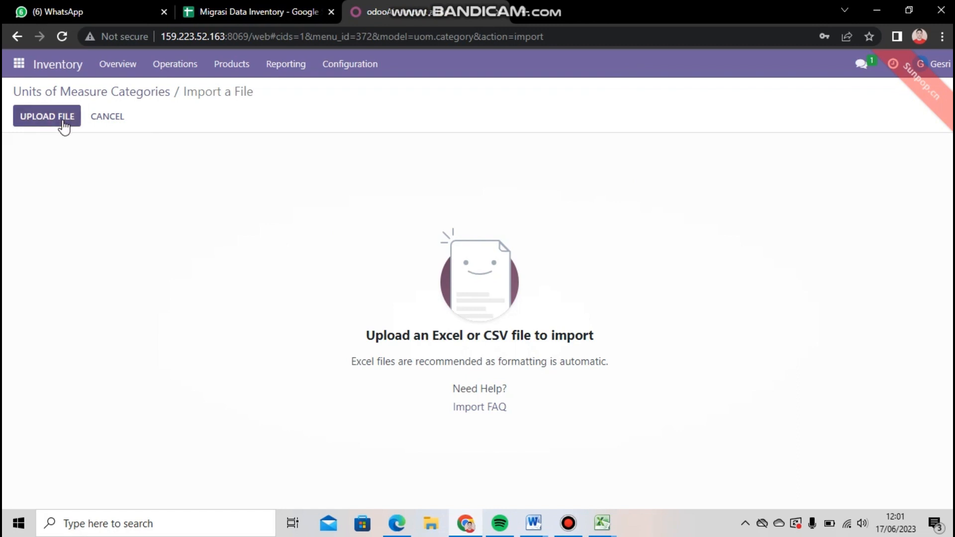
left_click(64, 122)
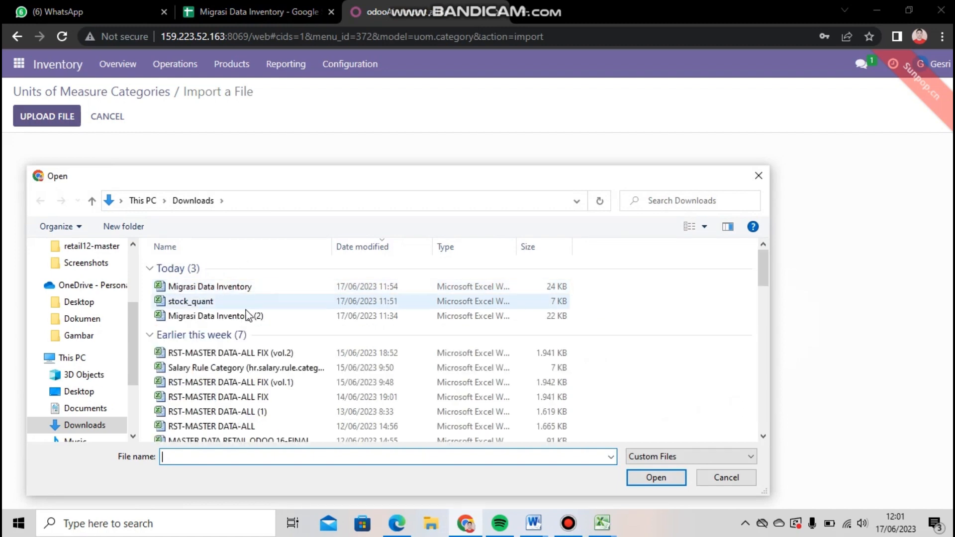
double_click(248, 287)
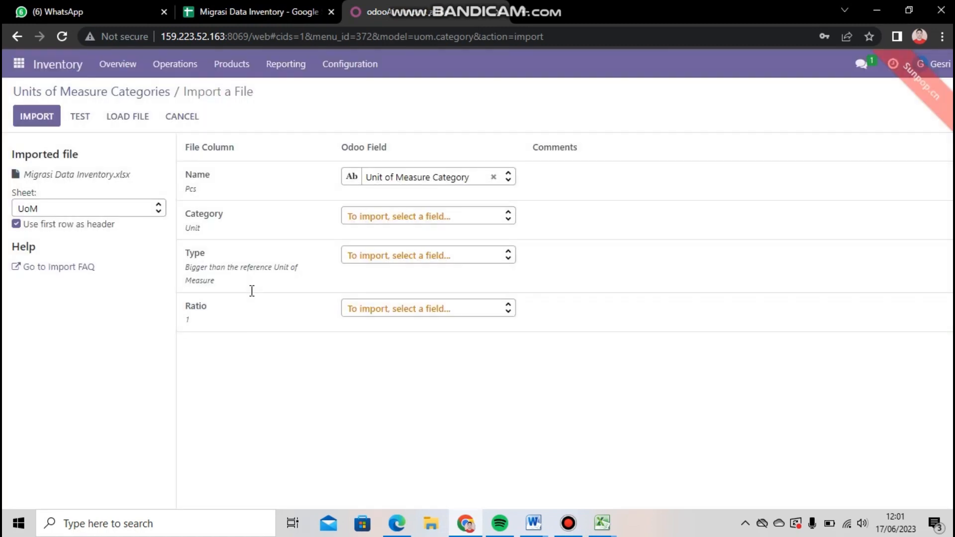
- Choose the UoM sheet as the import source, test the file and import the unit of measure categories
left_click(152, 209)
left_click(143, 229)
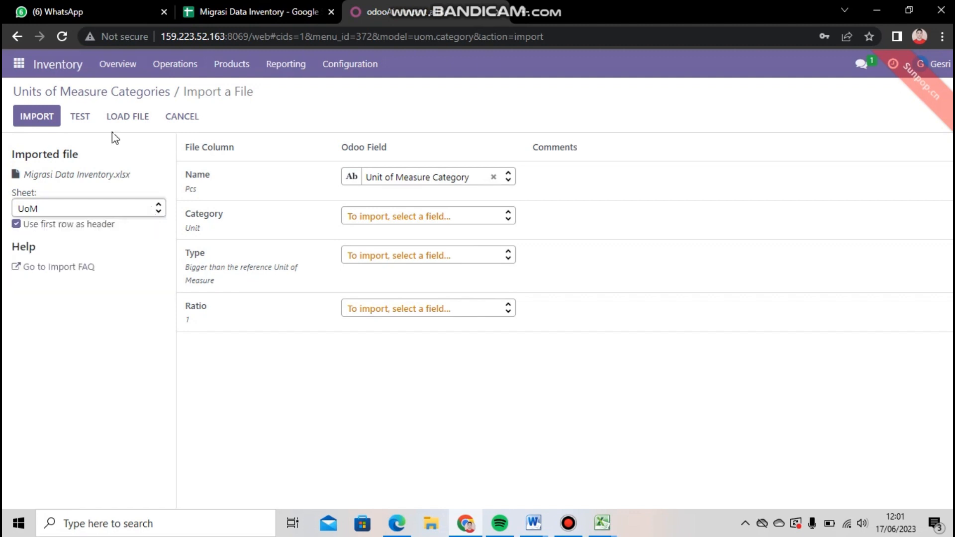
left_click(93, 123)
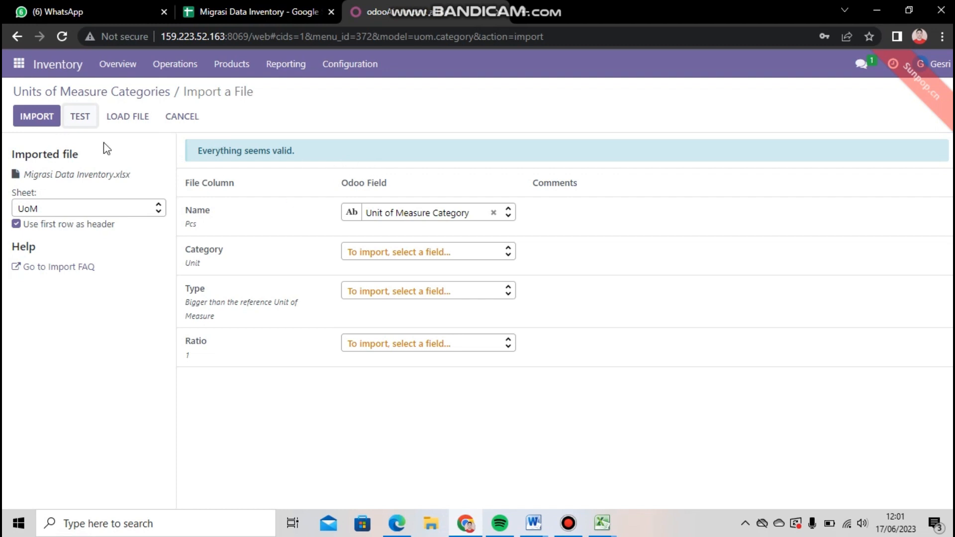
left_click(46, 118)
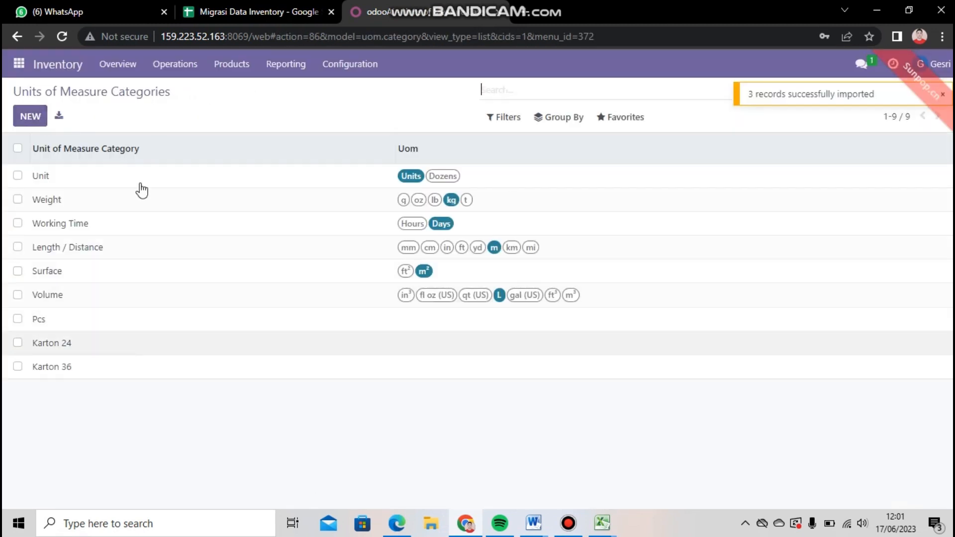
- Open the Product Categories list and upload Migrasi Data Inventory.xlsx from the Downloads folder for a record import
left_click(358, 74)
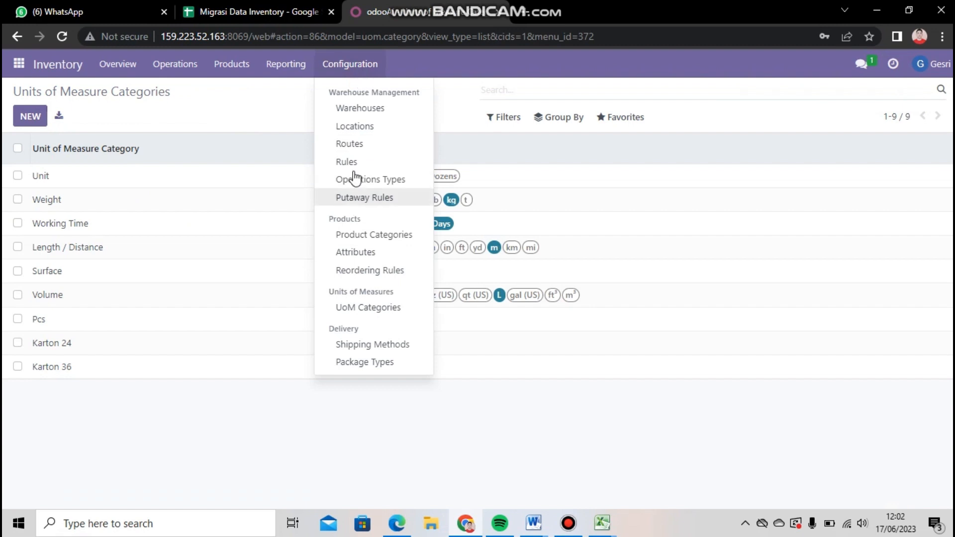
left_click(365, 237)
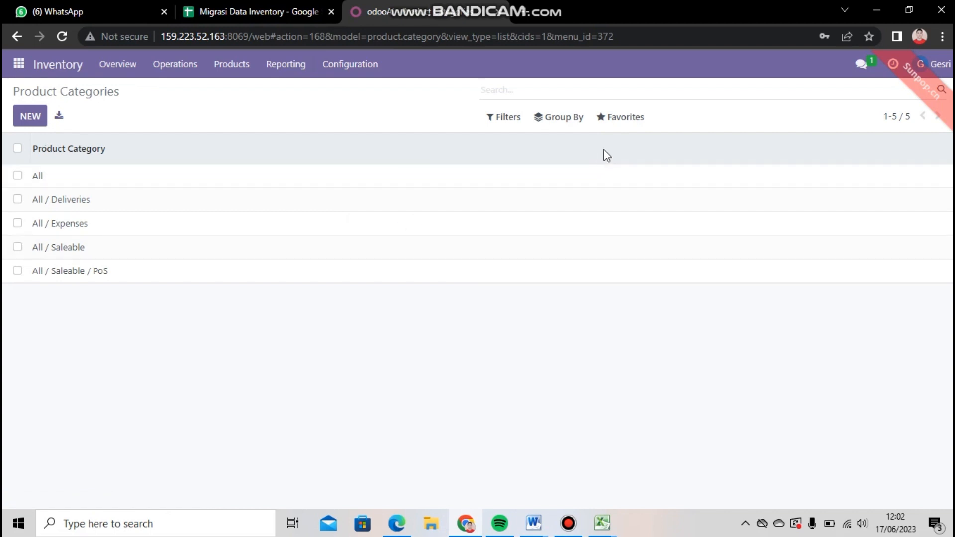
left_click(618, 119)
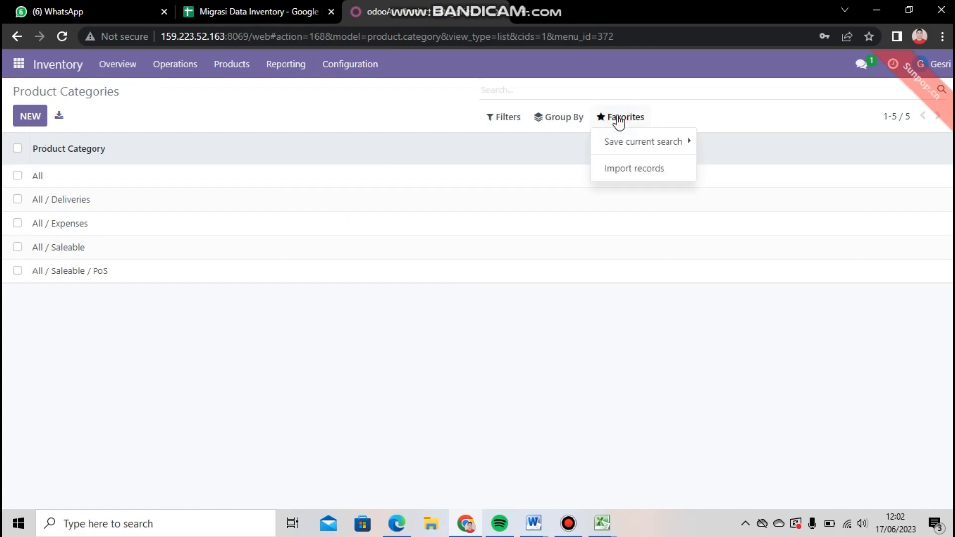
left_click(631, 169)
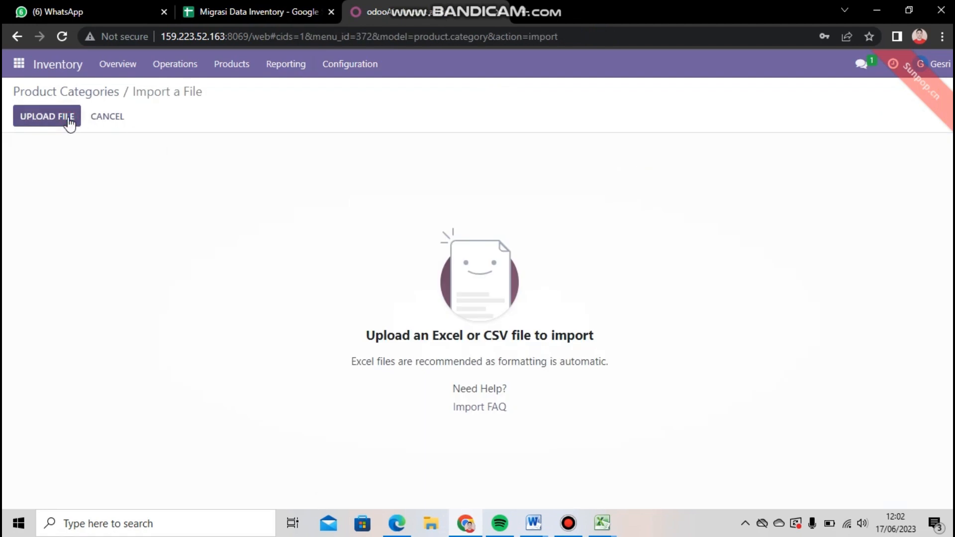
left_click(71, 120)
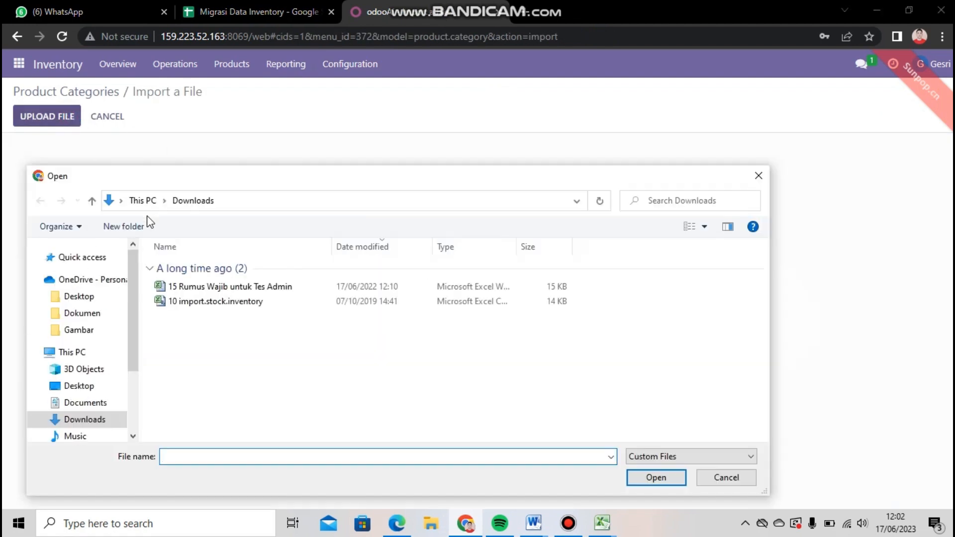
double_click(171, 289)
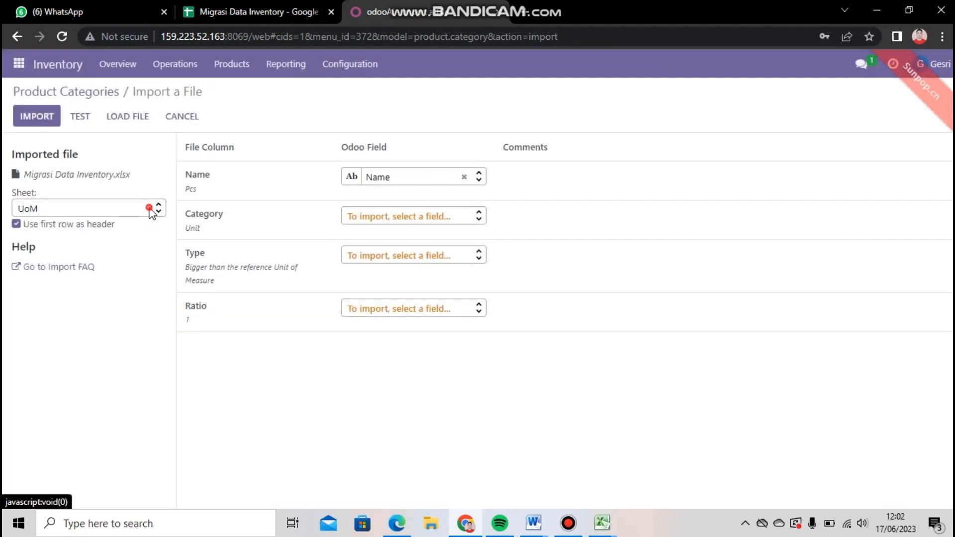
- Choose the Product Category sheet, test the file, import the product categories and look through the resulting list
left_click(151, 207)
left_click(144, 247)
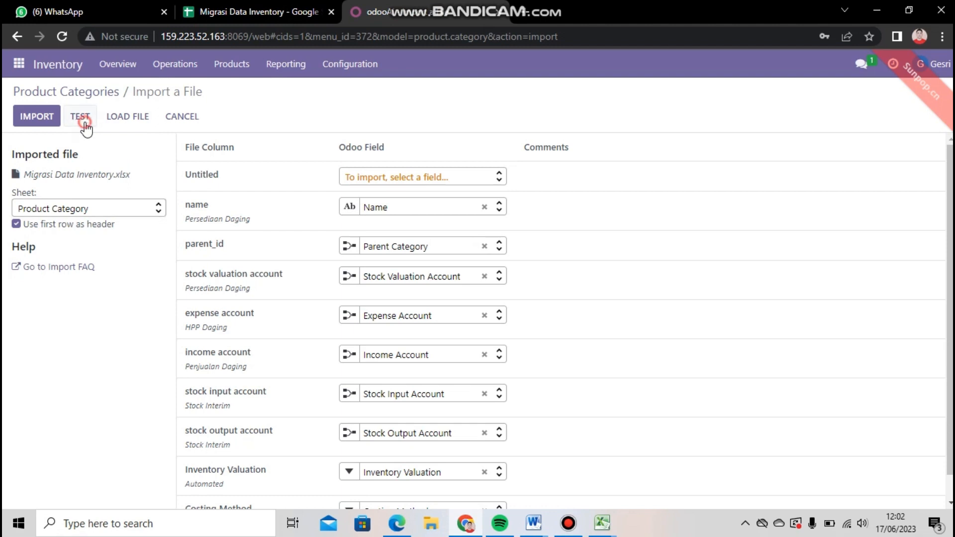
left_click(84, 121)
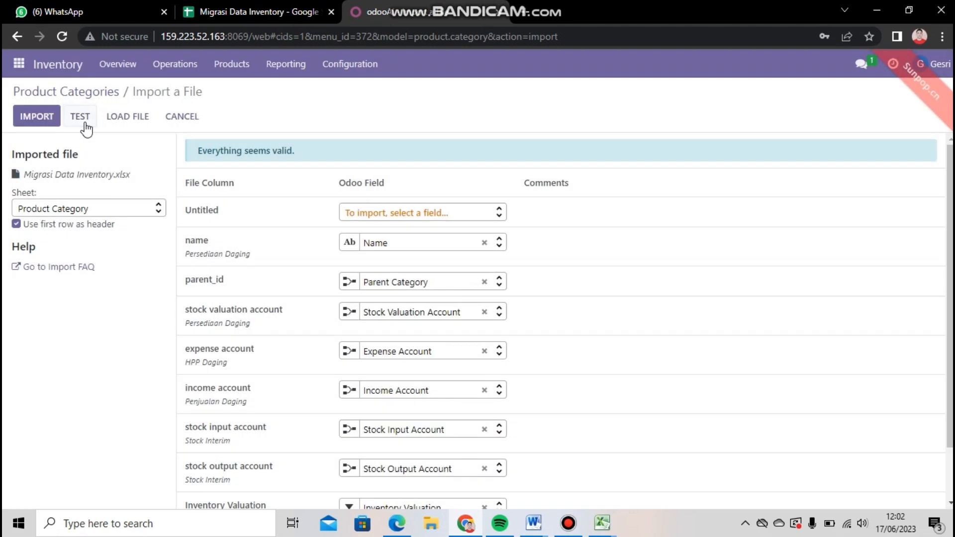
left_click(51, 128)
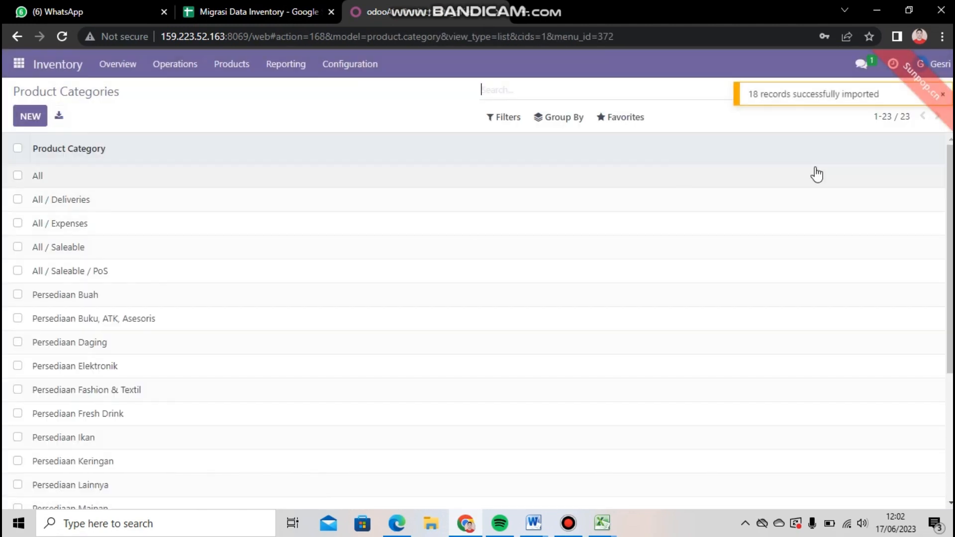
scroll(816, 171, "down", 4)
scroll(816, 171, "up", 4)
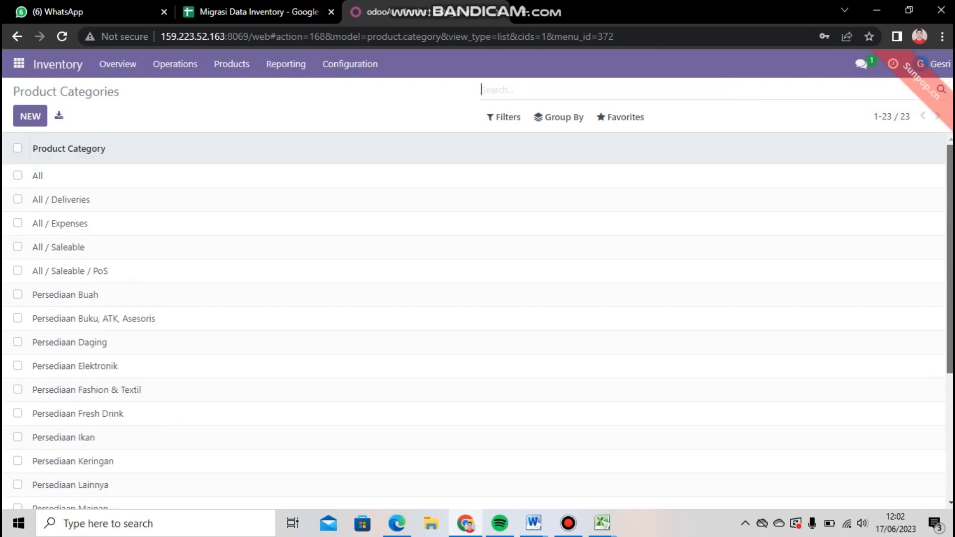
- Open the Inventory Products list and upload Migrasi Data Inventory.xlsx from the Downloads folder for a record import
left_click(366, 74)
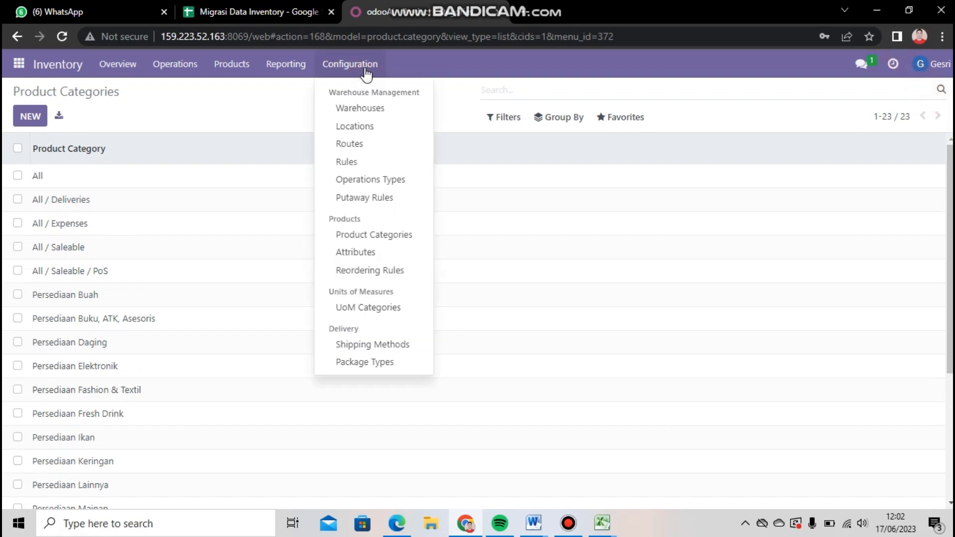
left_click(238, 91)
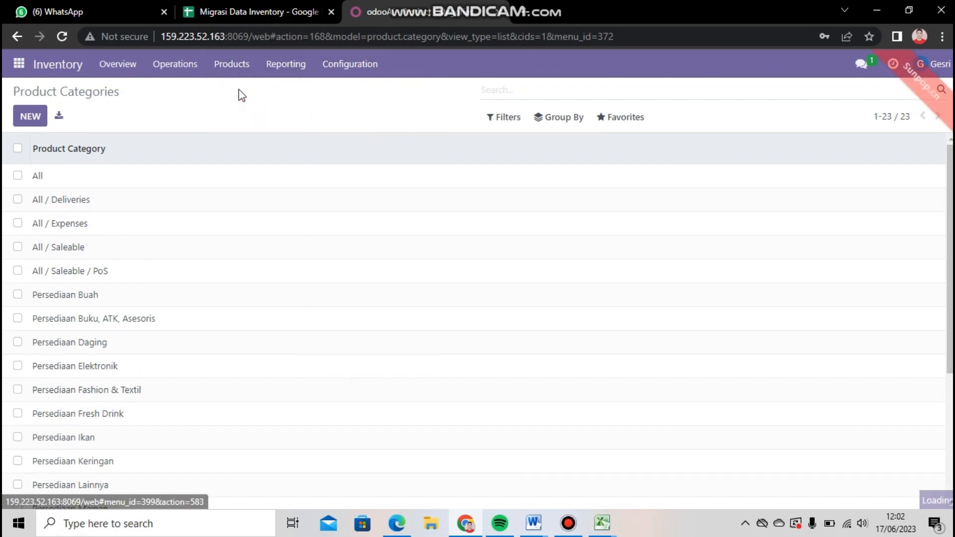
left_click(626, 117)
left_click(130, 287)
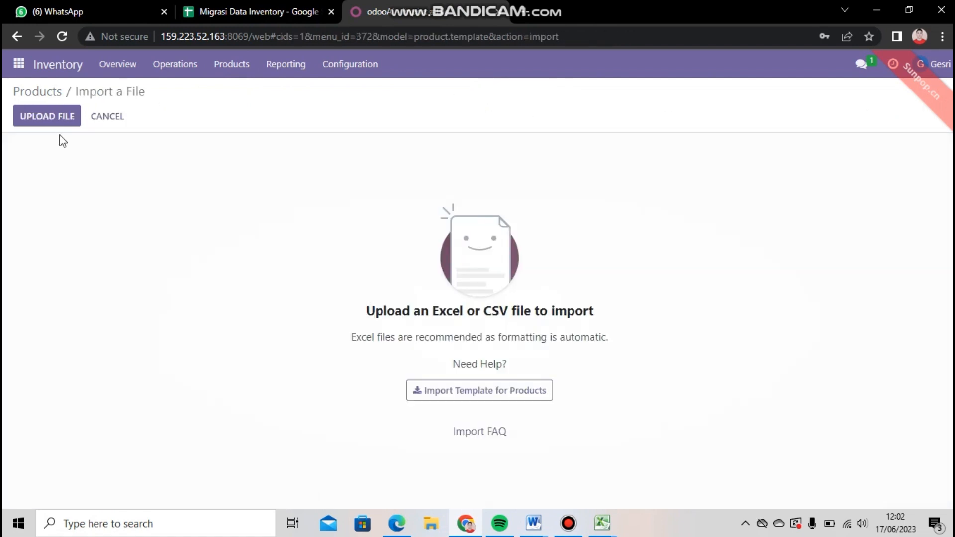
left_click(58, 120)
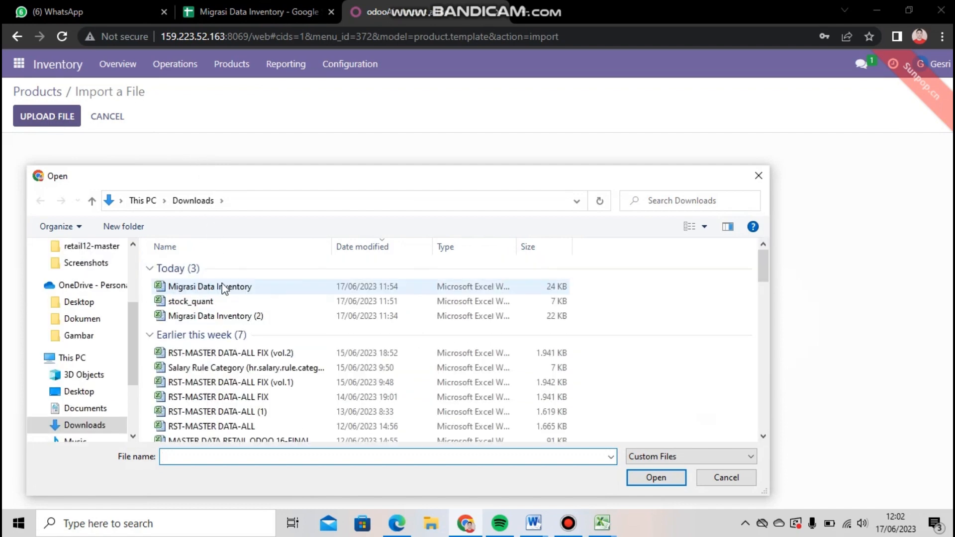
double_click(223, 287)
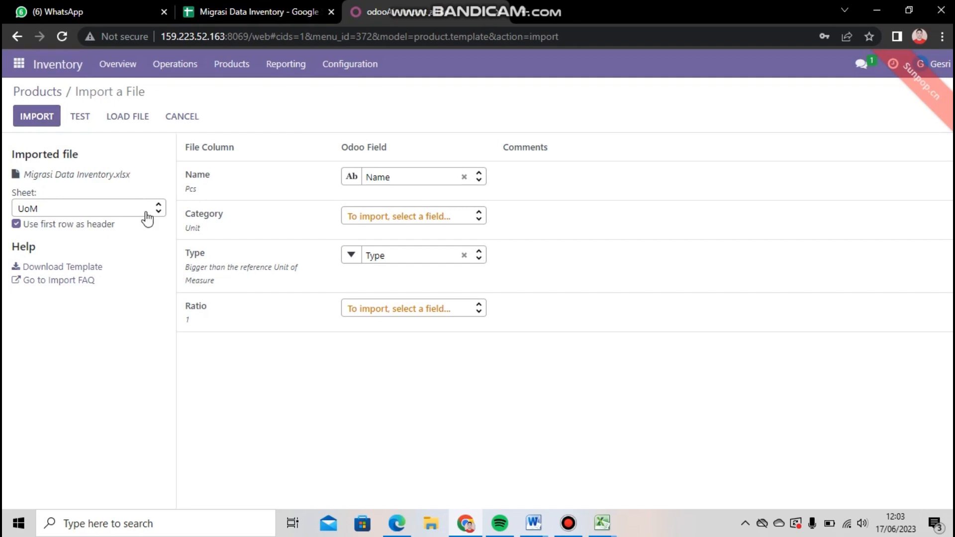
- Choose the Product sheet as the import source, test the file and import the products
left_click(145, 212)
left_click(141, 265)
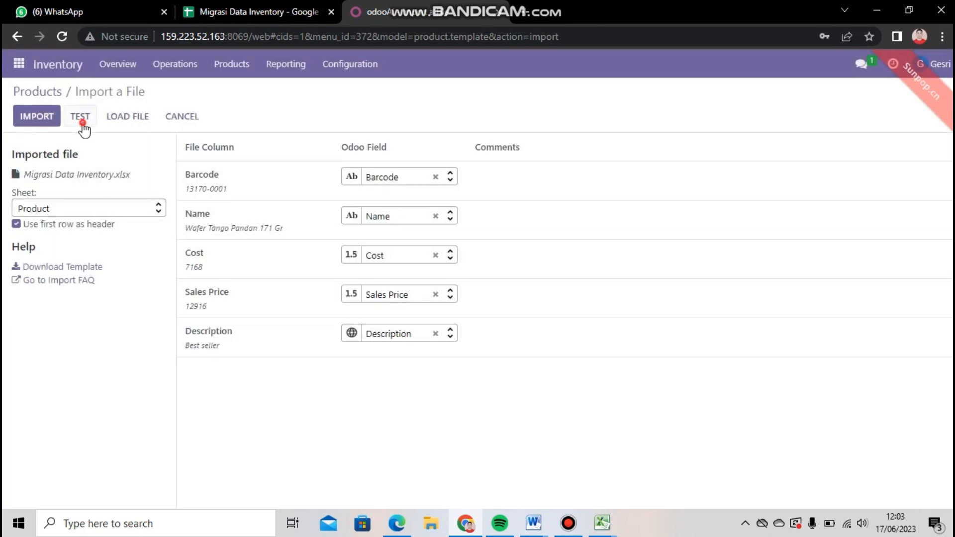
left_click(80, 118)
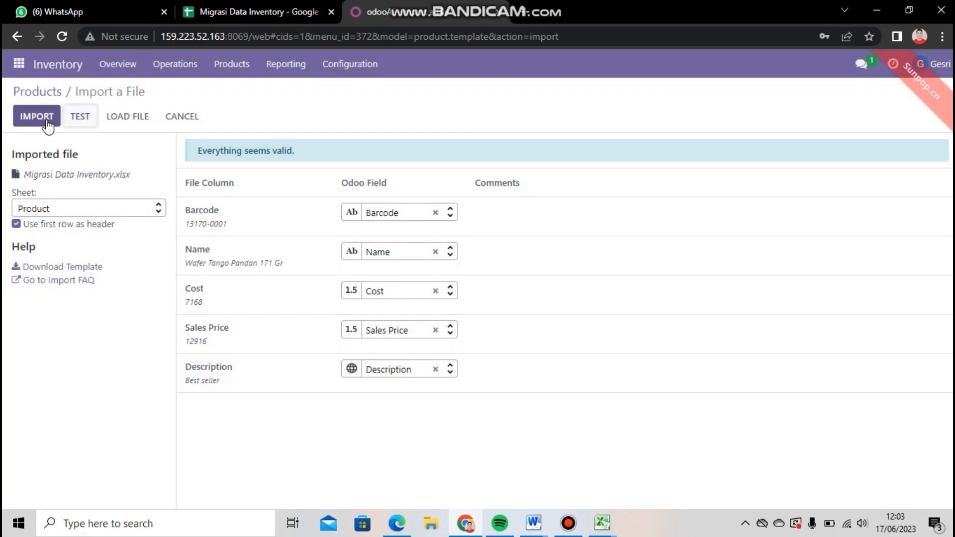
left_click(36, 117)
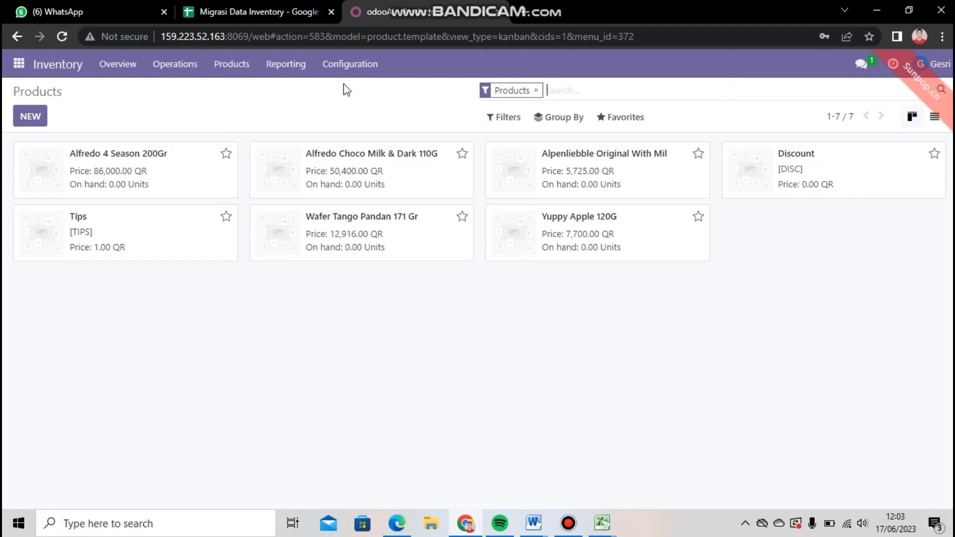
- Open Inventory Adjustments and upload Migrasi Data Inventory.xlsx from the Downloads folder for a record import
left_click(351, 69)
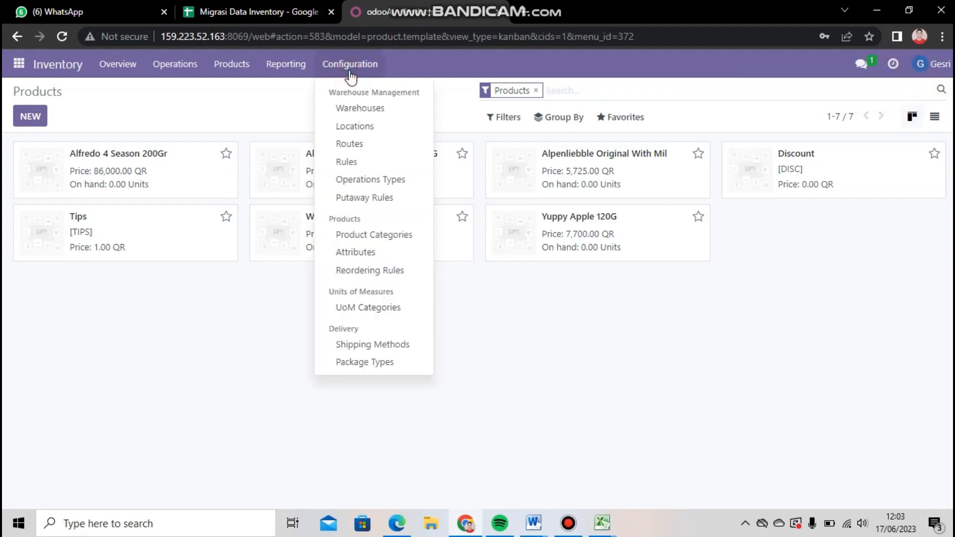
left_click(188, 70)
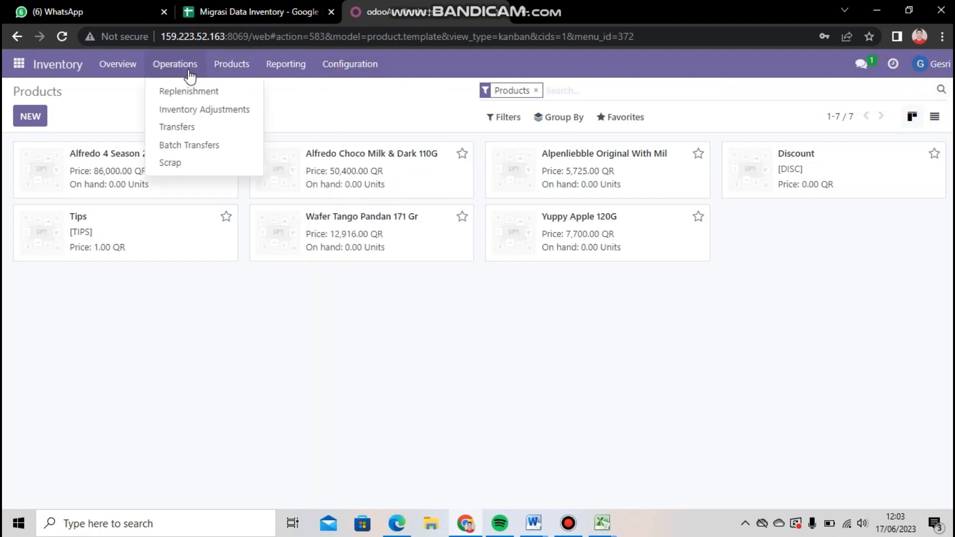
left_click(198, 110)
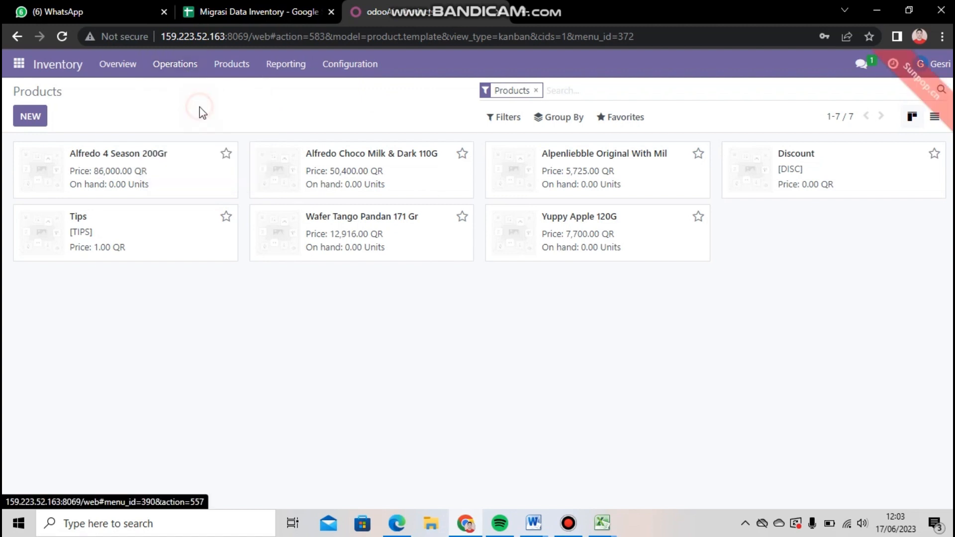
left_click(630, 118)
left_click(633, 172)
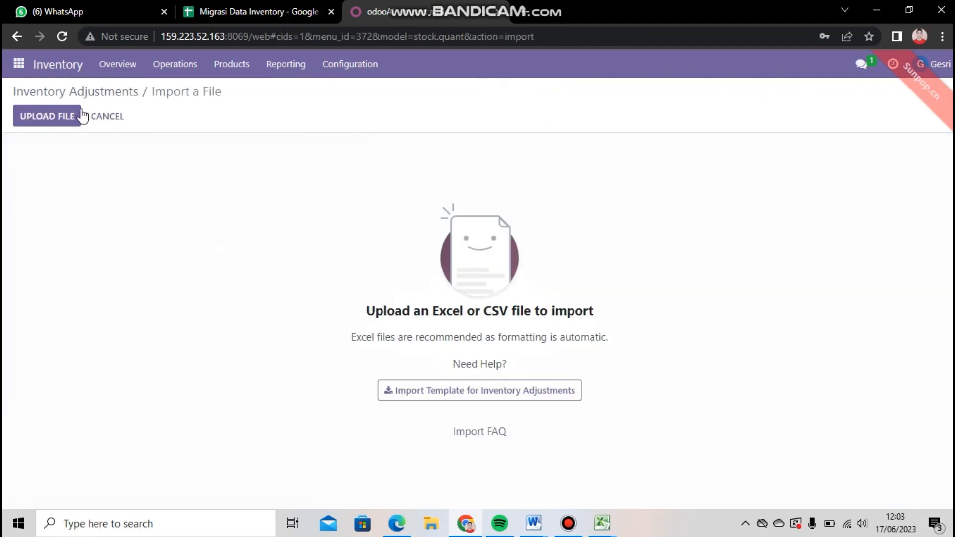
left_click(67, 122)
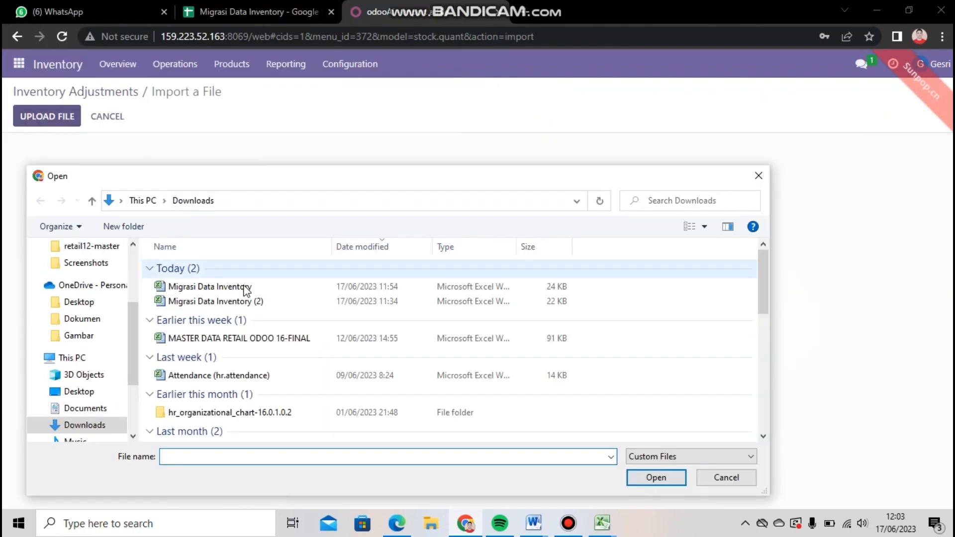
double_click(244, 287)
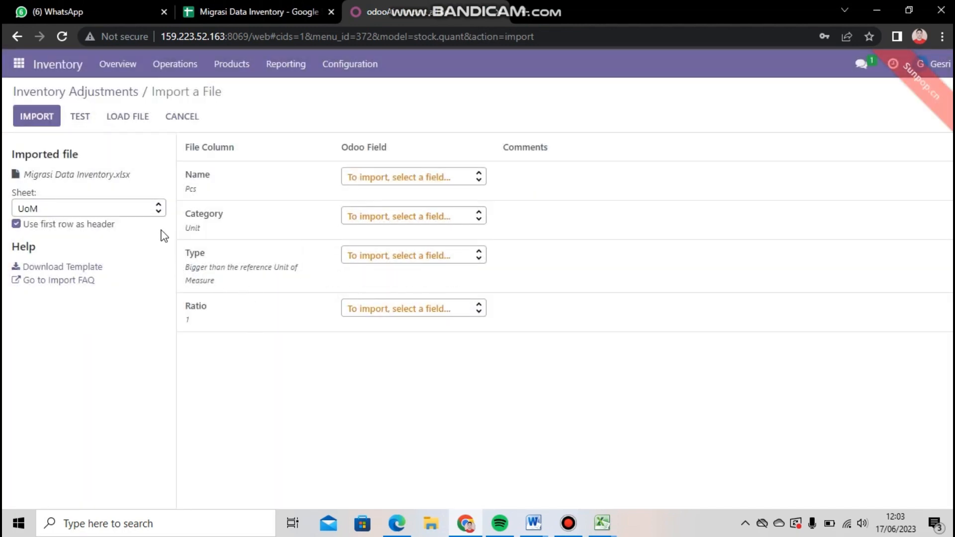
- Choose the Inventory Adjustment sheet, test the file and import the inventory adjustments
left_click(156, 211)
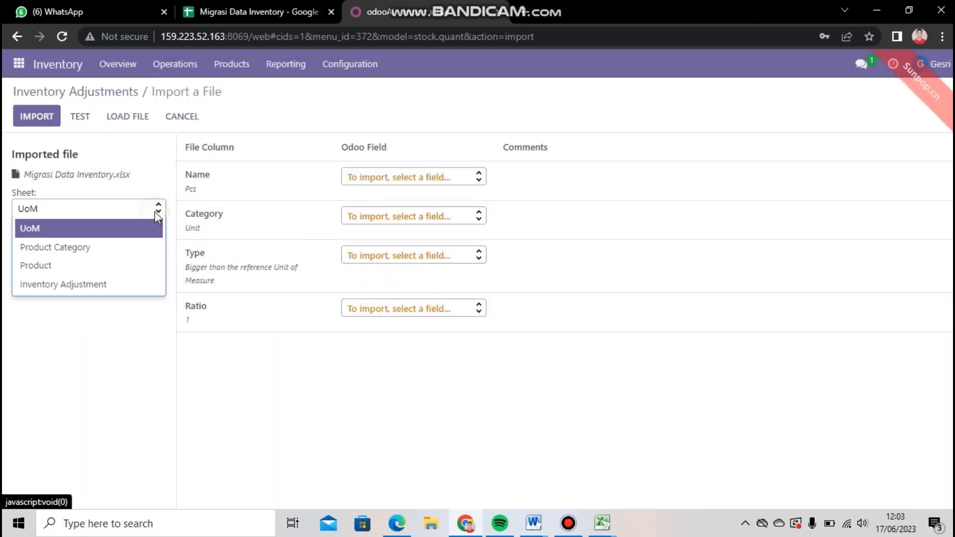
left_click(145, 283)
left_click(80, 117)
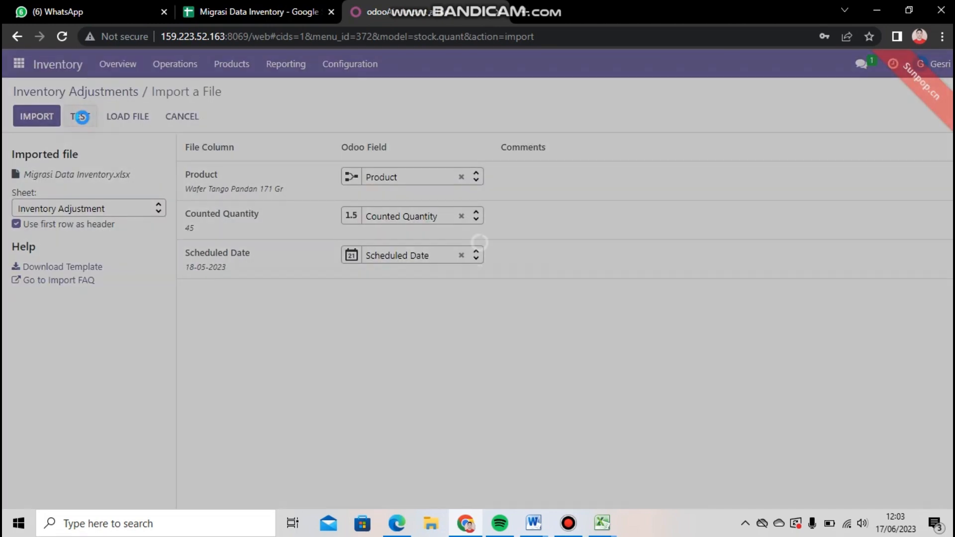
left_click(32, 120)
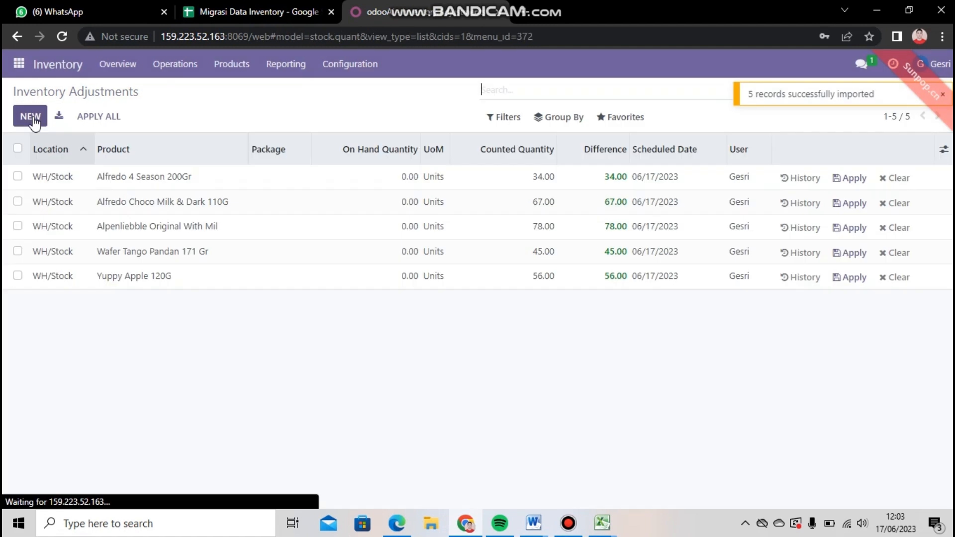
- Select all imported stock lines and apply all their inventory adjustments with the reason Quantity Updated
left_click(18, 149)
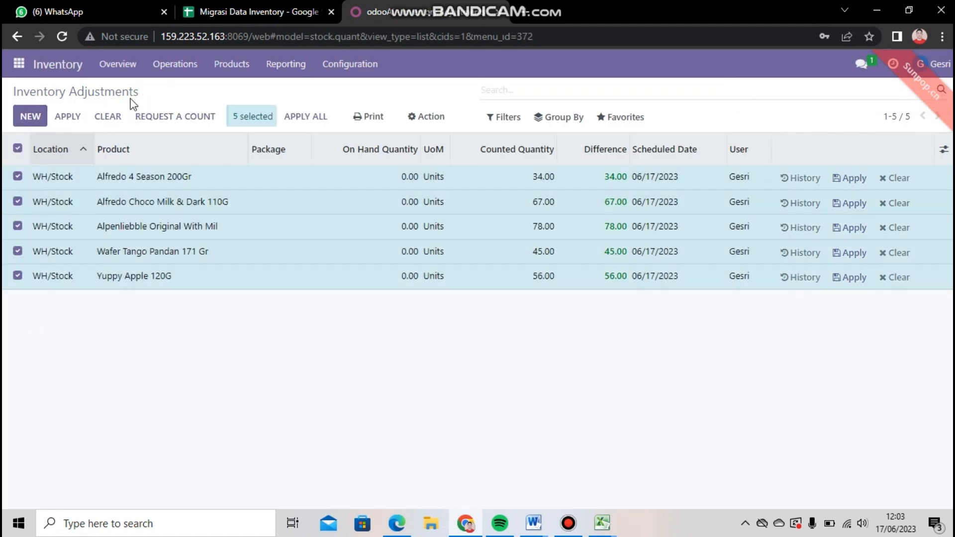
left_click(318, 122)
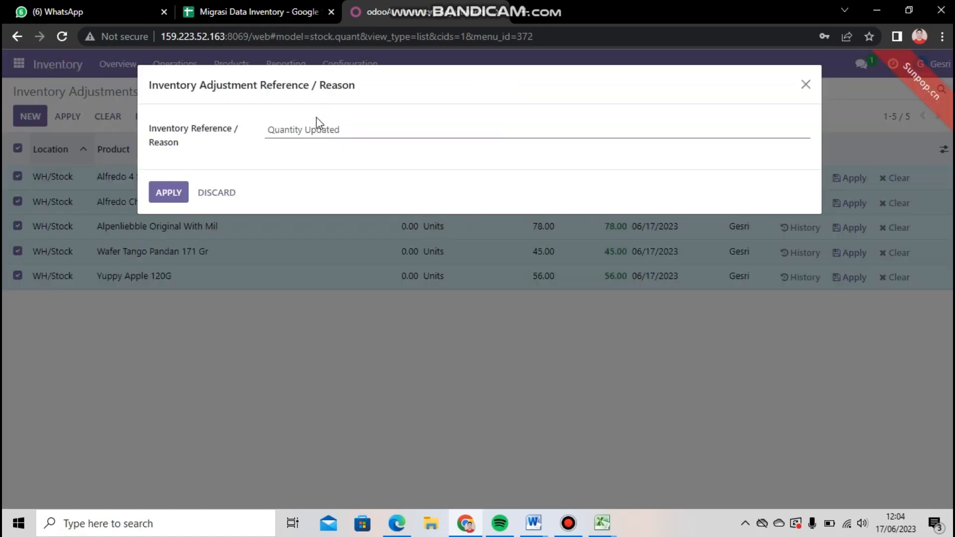
left_click(168, 198)
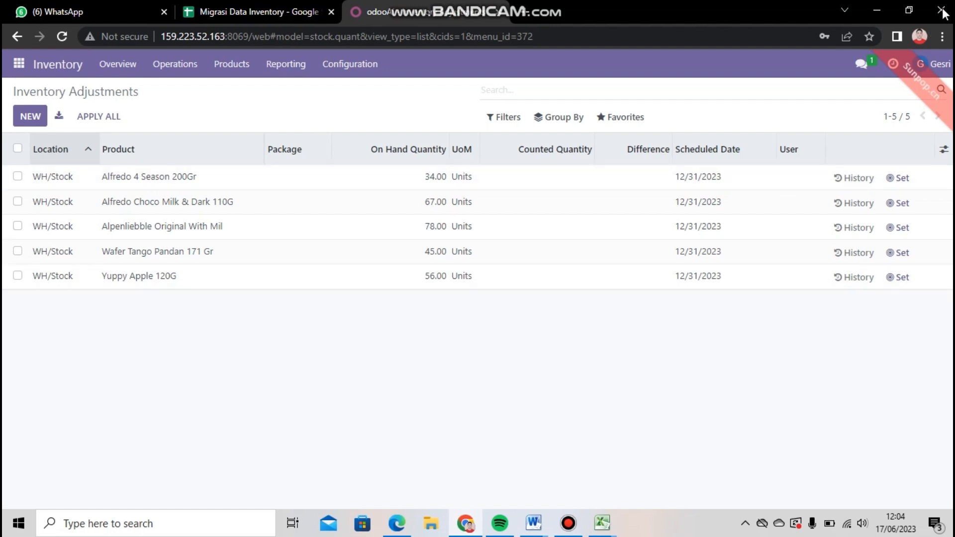
- Log out of the database and open the database manager by way of the database selector
left_click(925, 73)
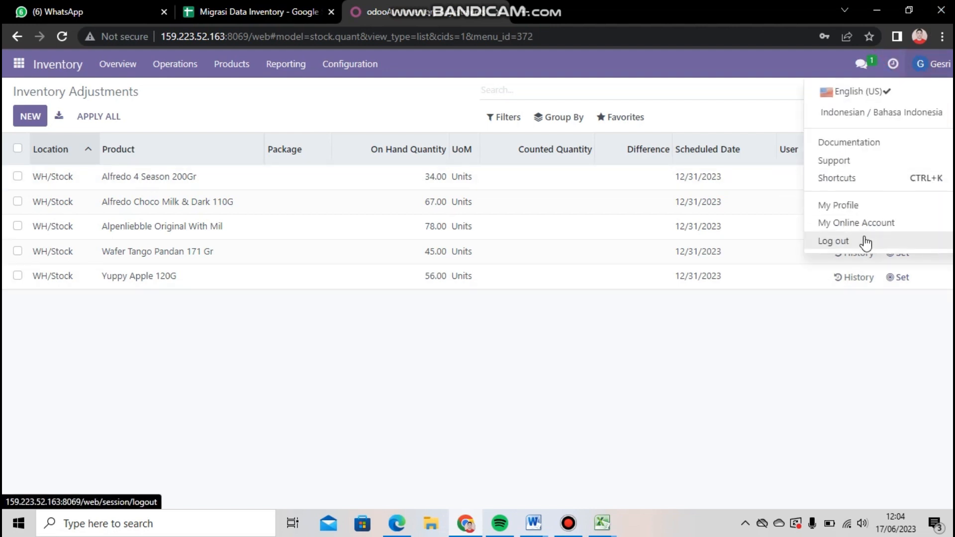
left_click(862, 241)
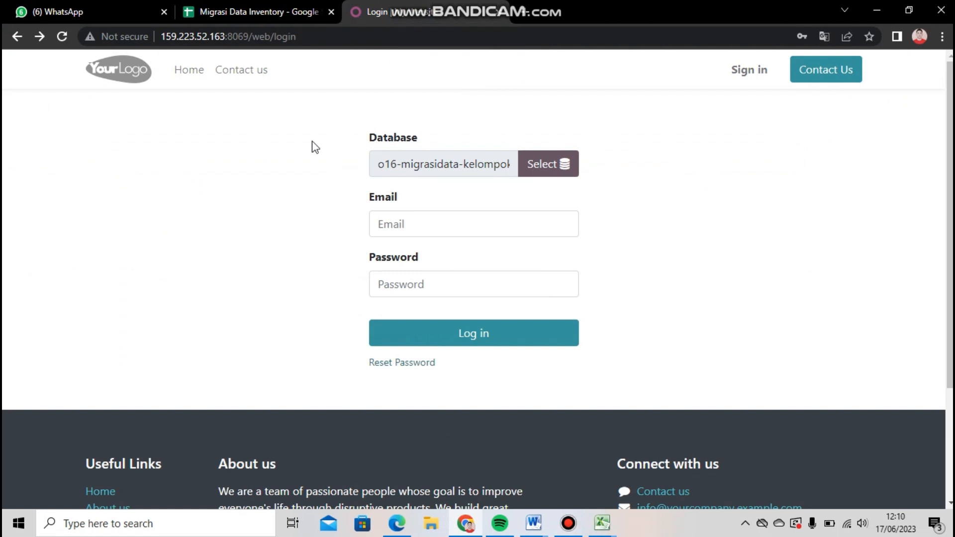
left_click(544, 171)
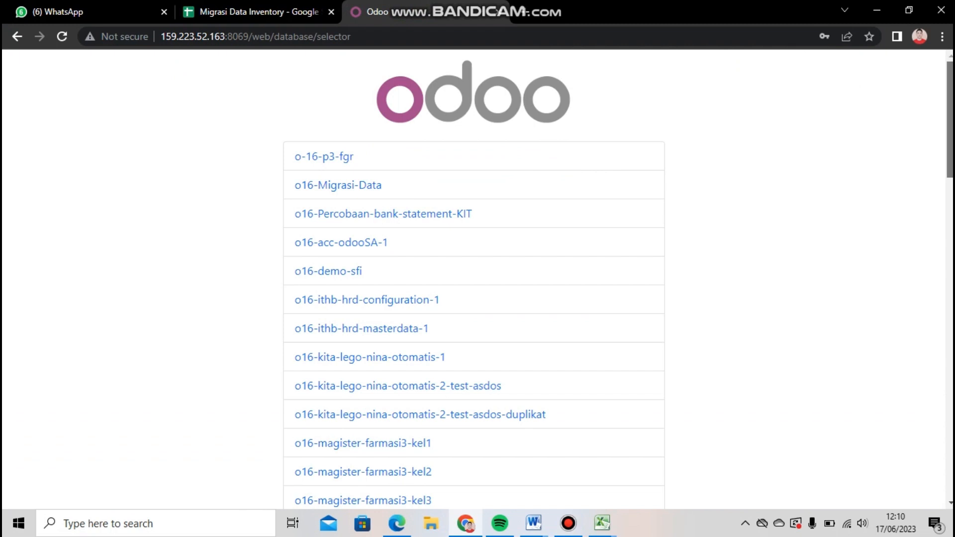
left_click(952, 304)
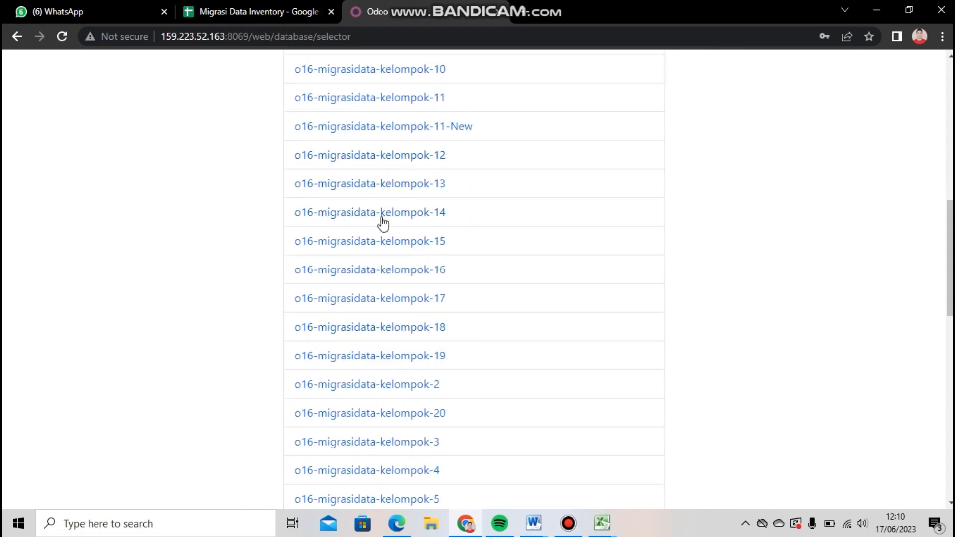
scroll(949, 259, "down", 15)
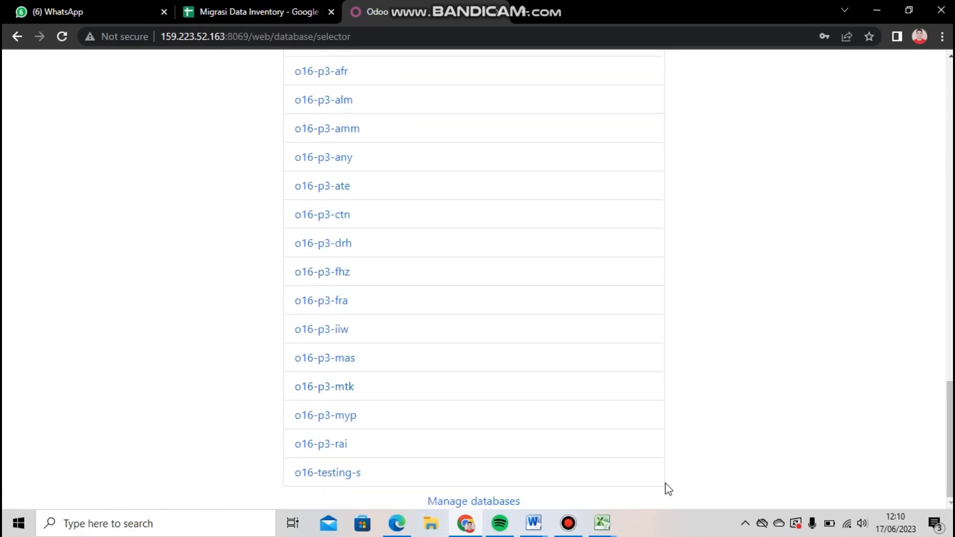
left_click(504, 503)
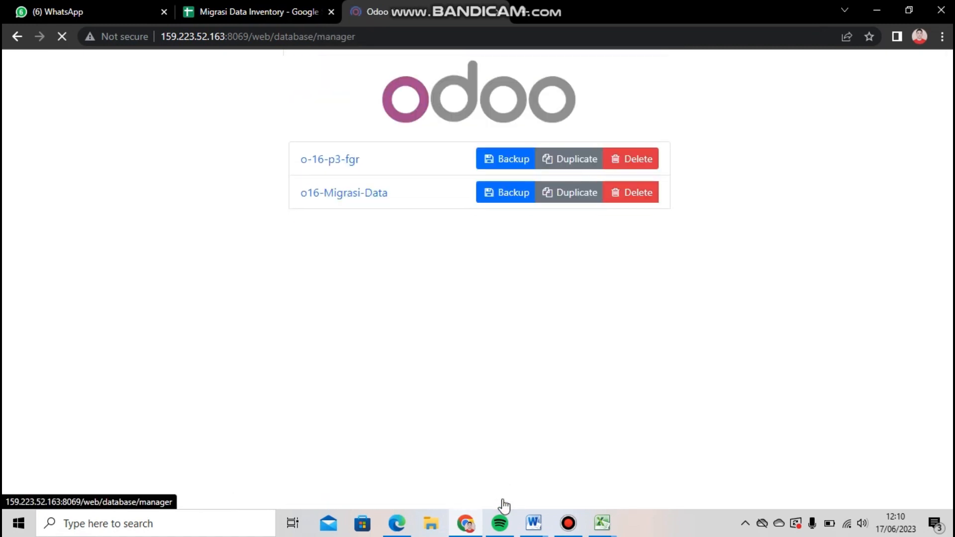
- Open the backup form of the o16-migrasidata-kelompok-14 database, review its fields and close it without making a backup
left_click_drag(950, 153, 950, 284)
scroll(369, 238, "down", 2)
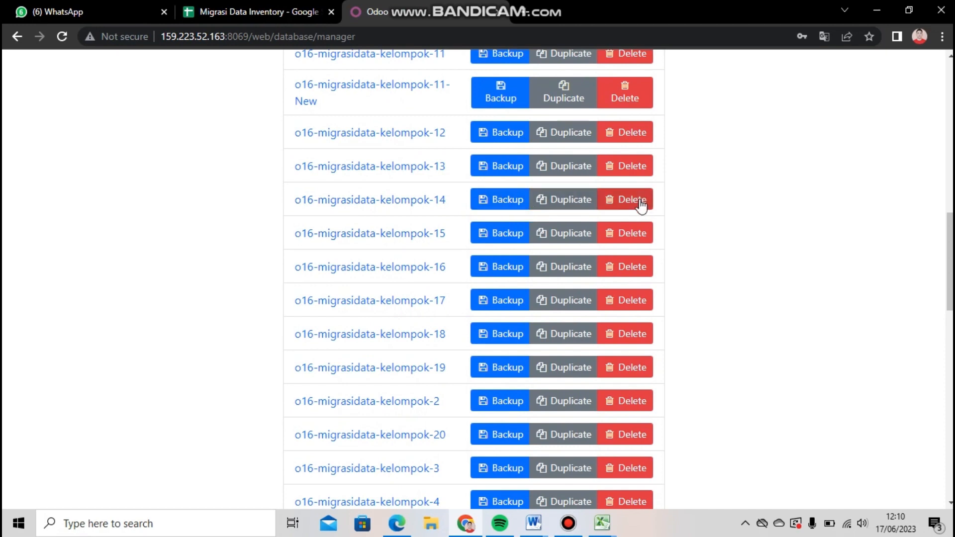
left_click(498, 201)
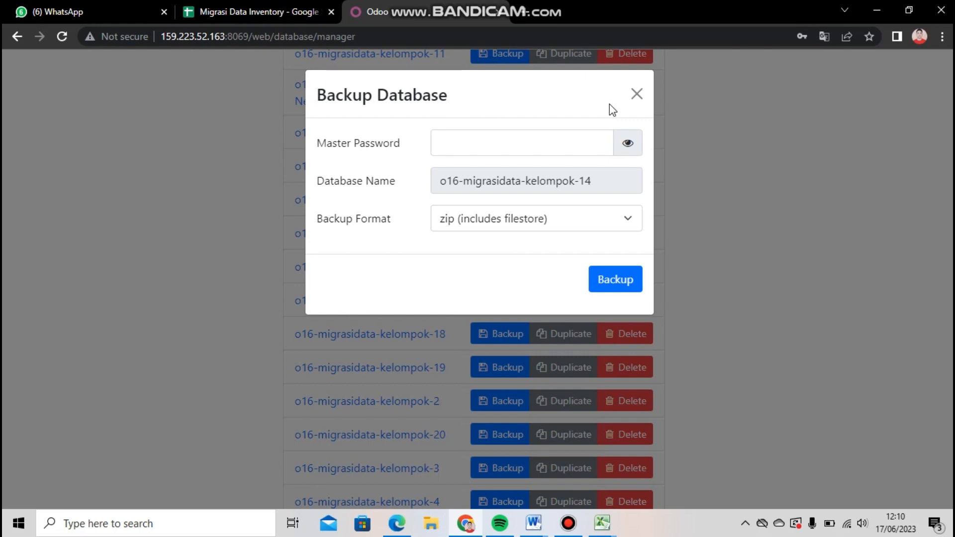
left_click(637, 94)
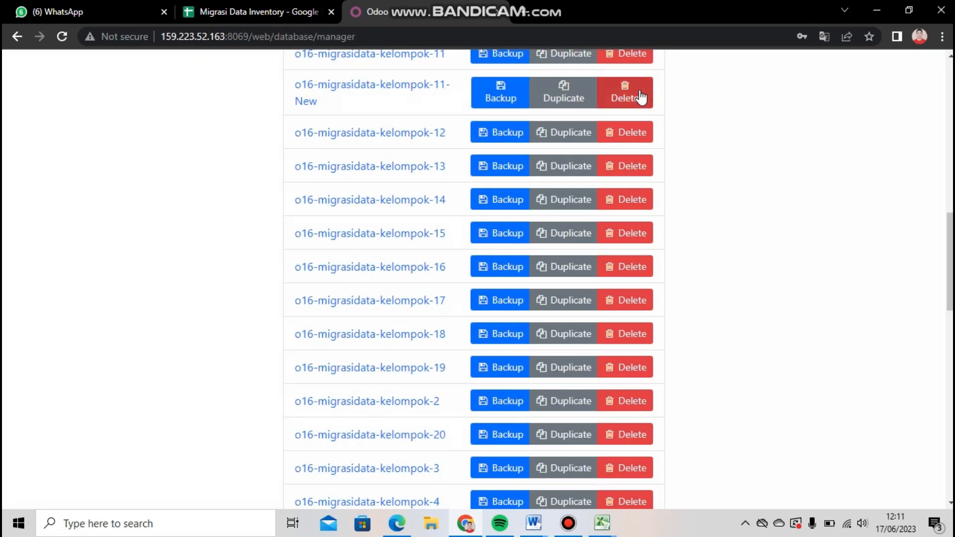
- Open the Restore Database form, review its fields and options, and close it to return to the start of the database list
scroll(473, 279, "down", 15)
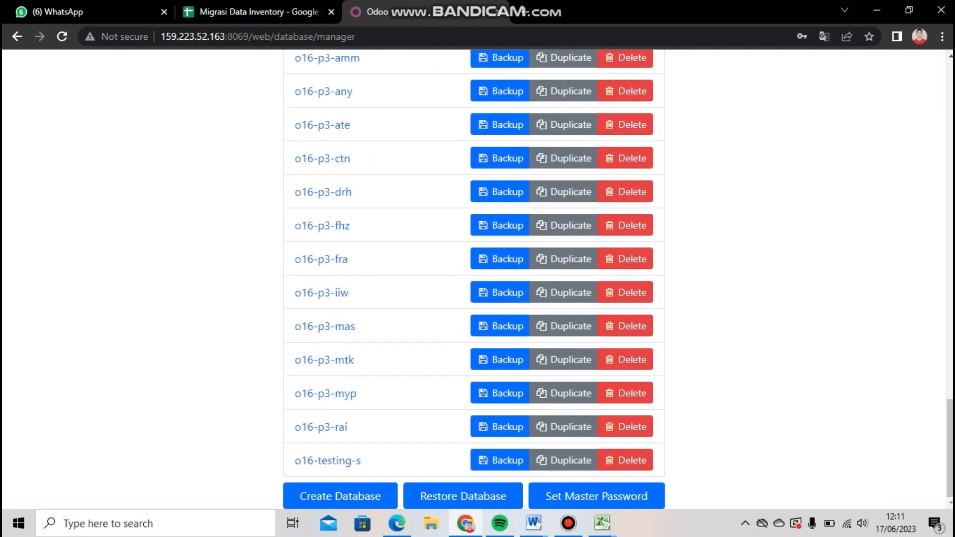
left_click(452, 496)
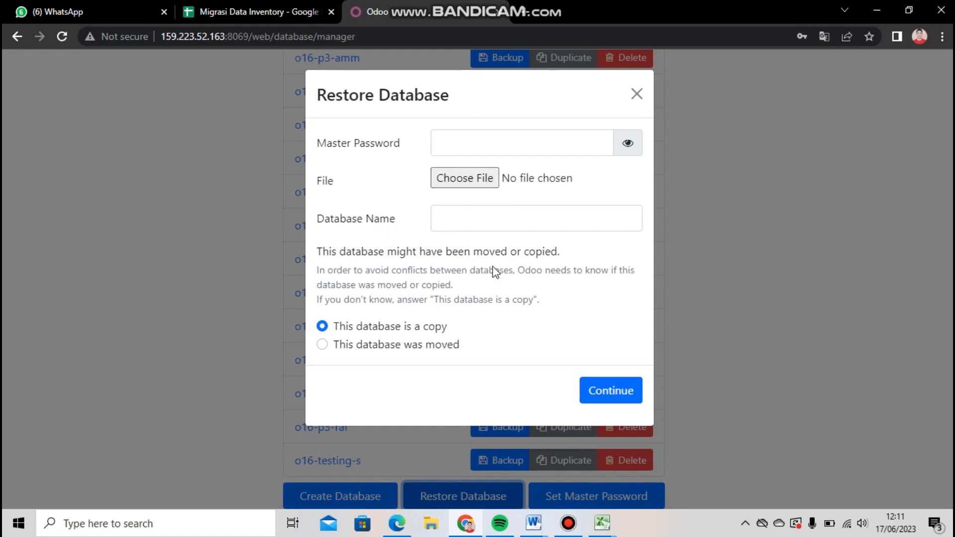
left_click(635, 95)
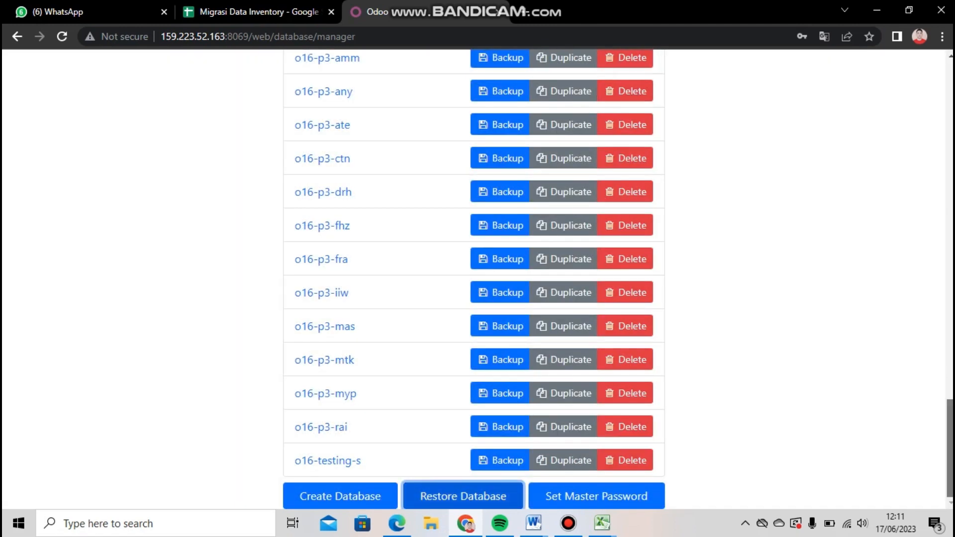
scroll(472, 278, "up", 18)
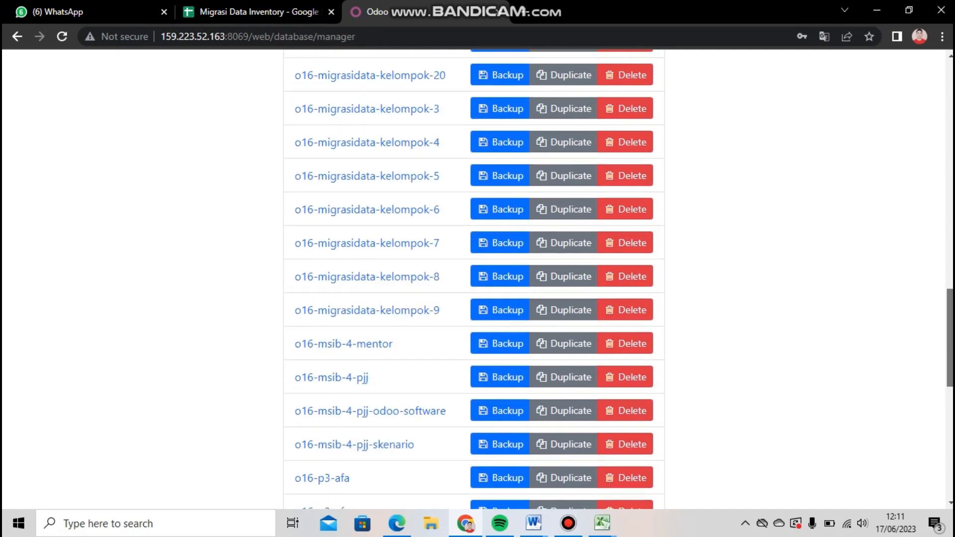
scroll(472, 278, "up", 4)
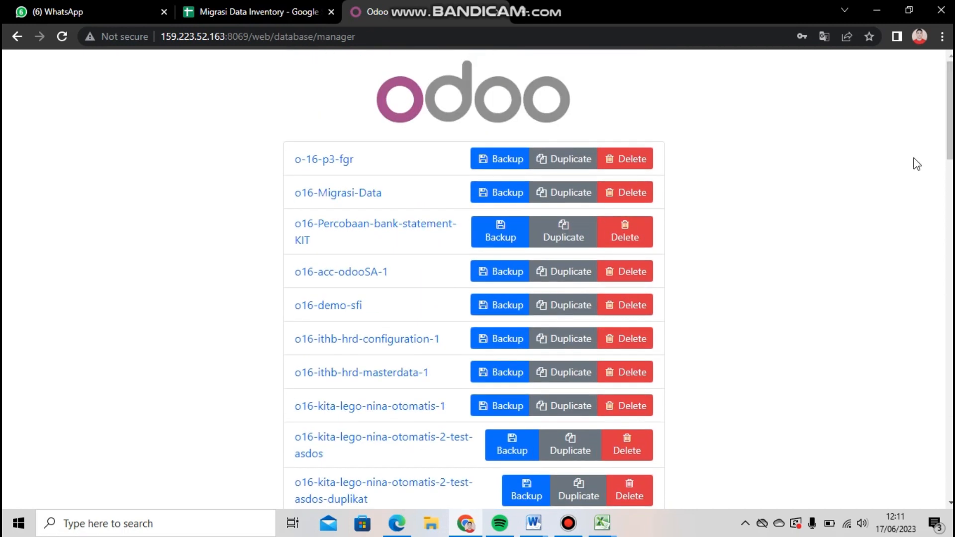